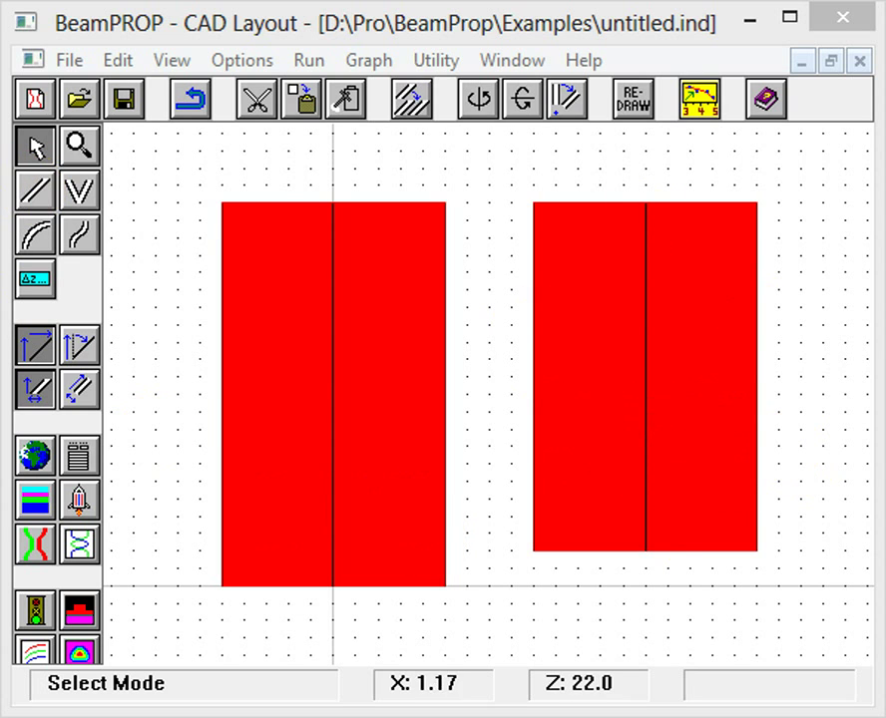
Step: Examine the reference offsets in the properties of the shorter waveguide, segment 2
double_click(564, 380)
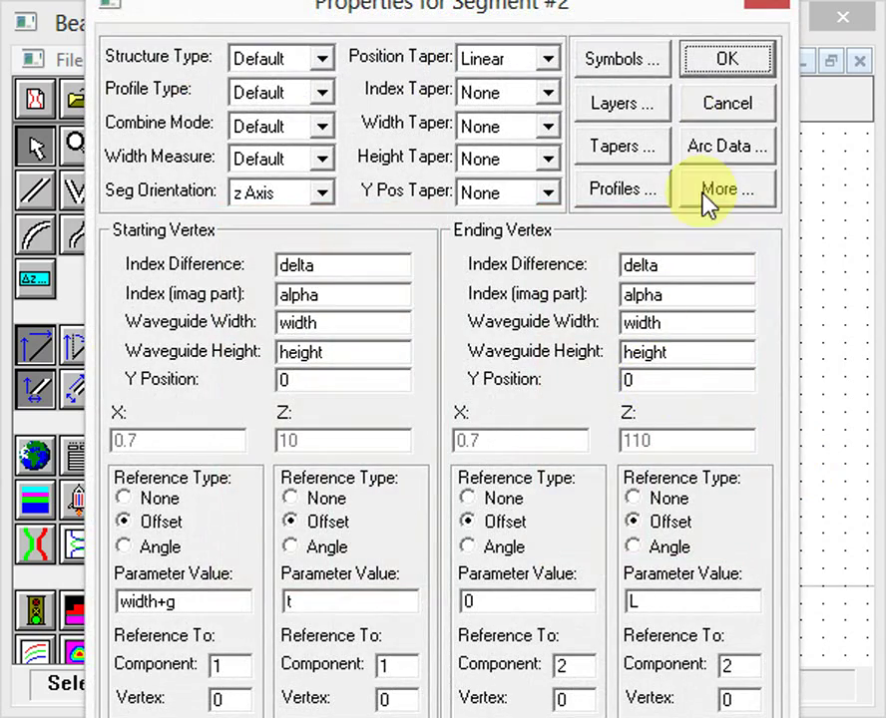
left_click_drag(689, 15, 700, 0)
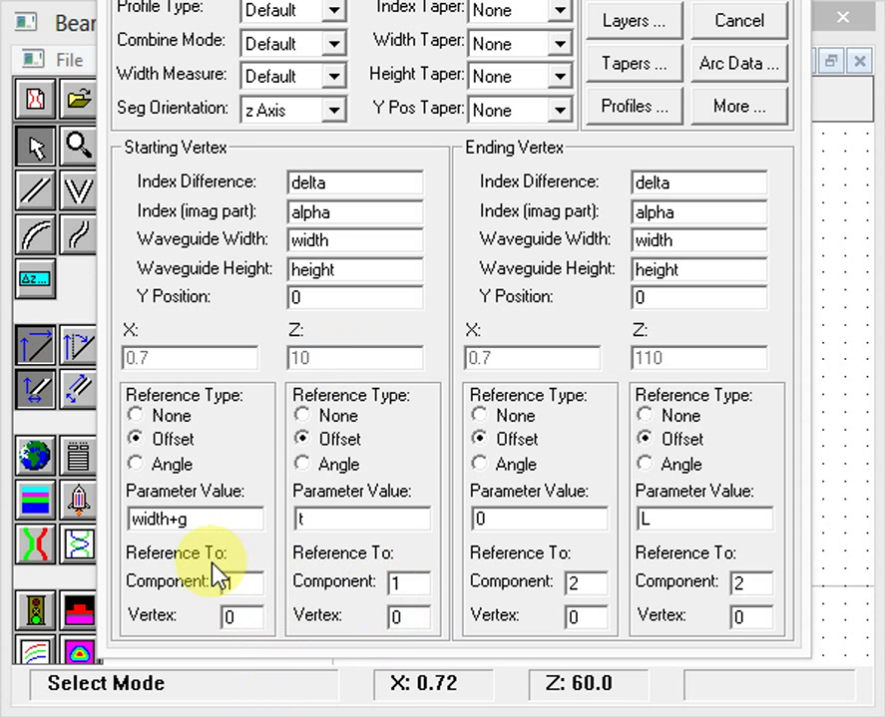
key("Return")
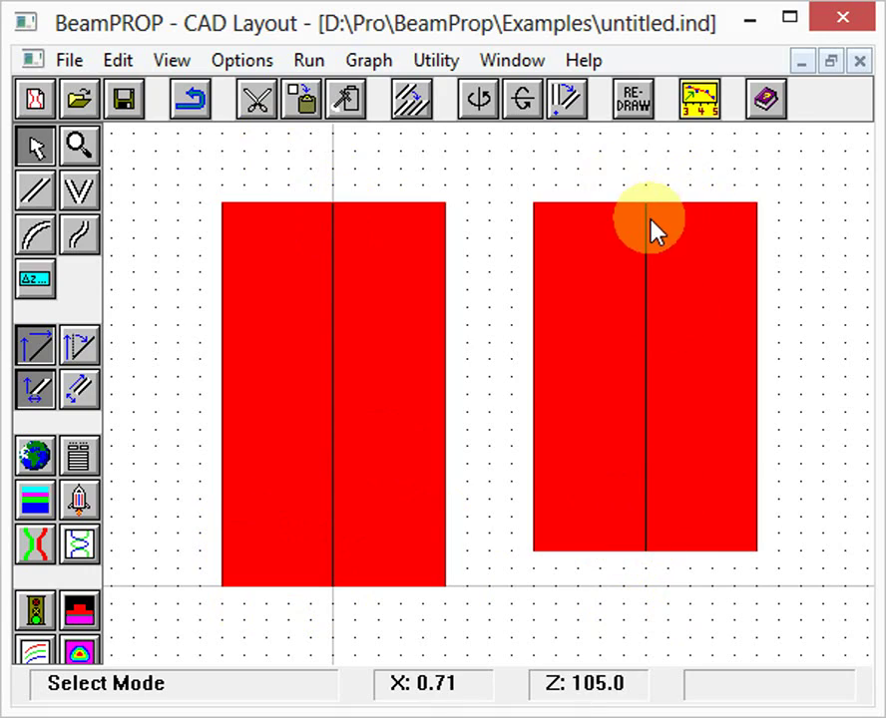
double_click(654, 323)
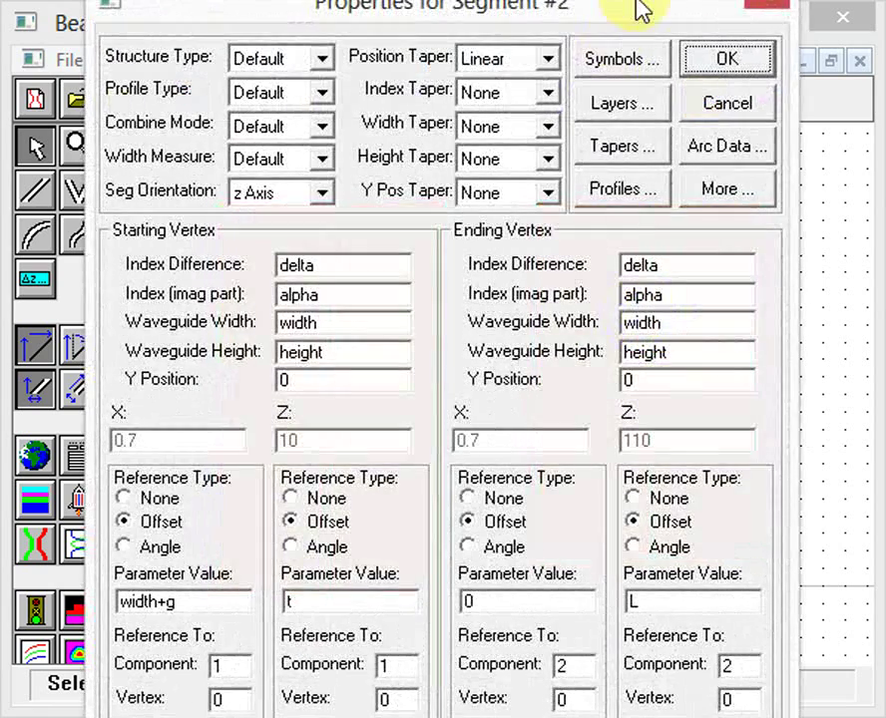
left_click_drag(643, 10, 646, 0)
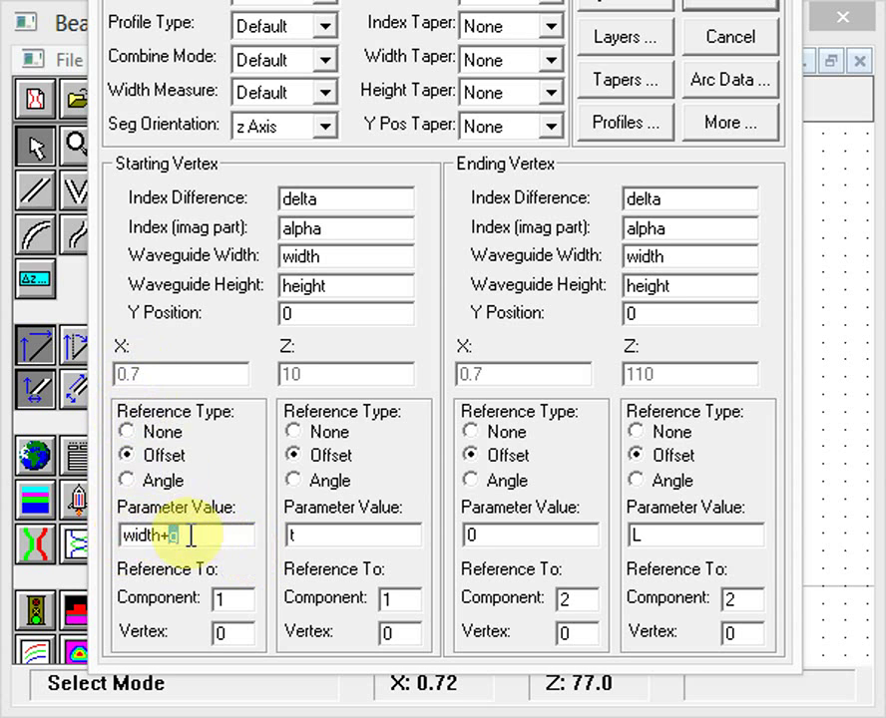
double_click(151, 538)
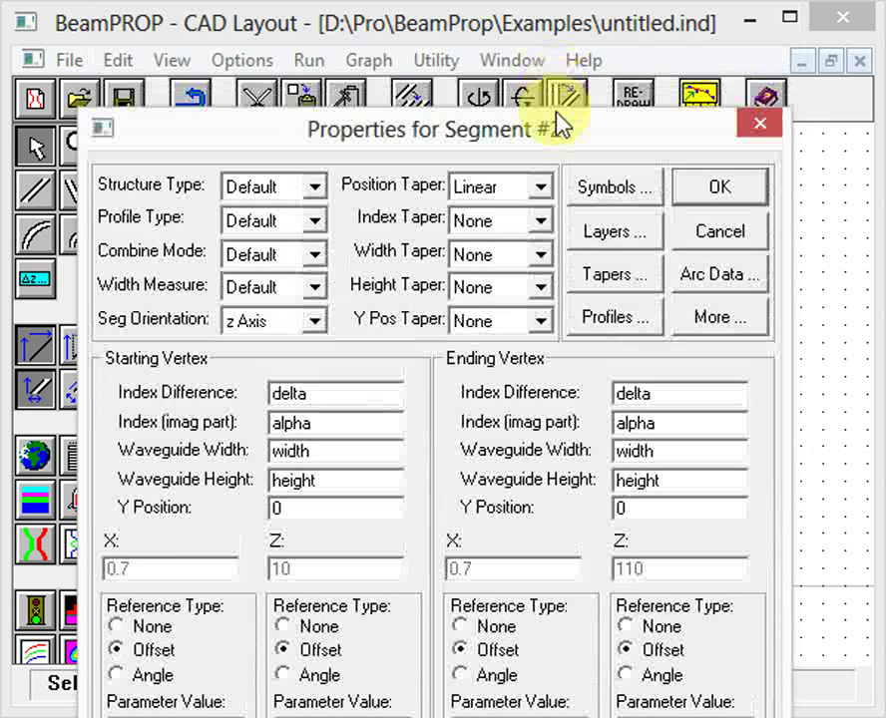
Step: Review the definitions of the symbols g, t and L in the symbol table
left_click(613, 185)
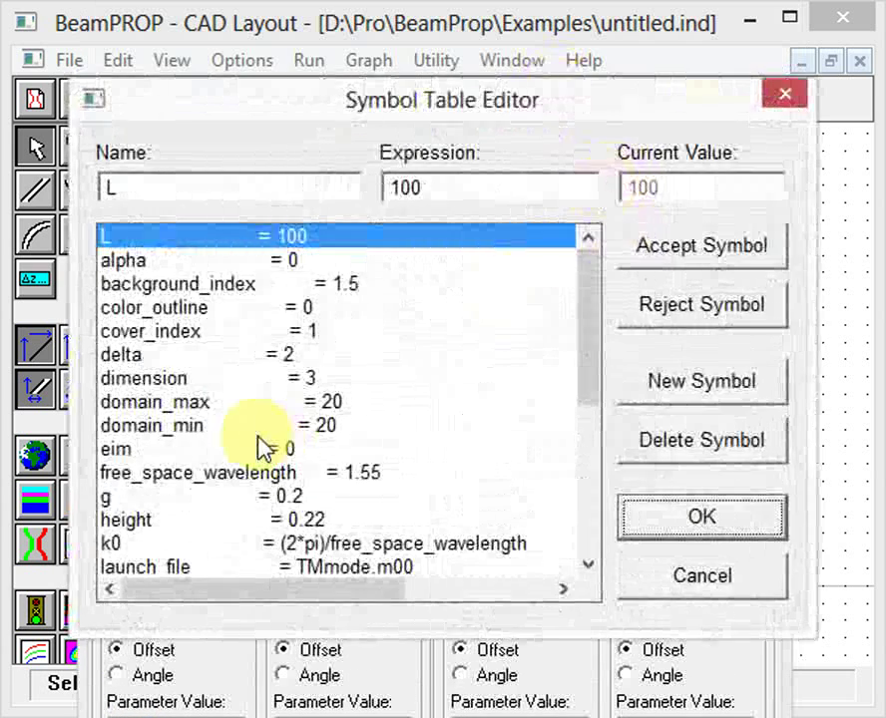
left_click_drag(595, 399, 588, 464)
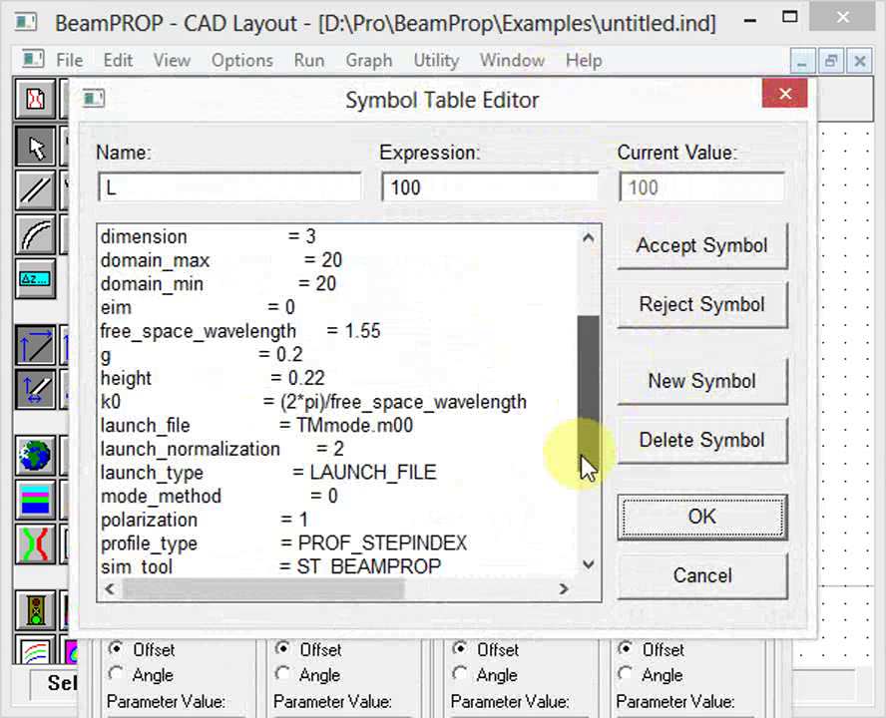
left_click(295, 361)
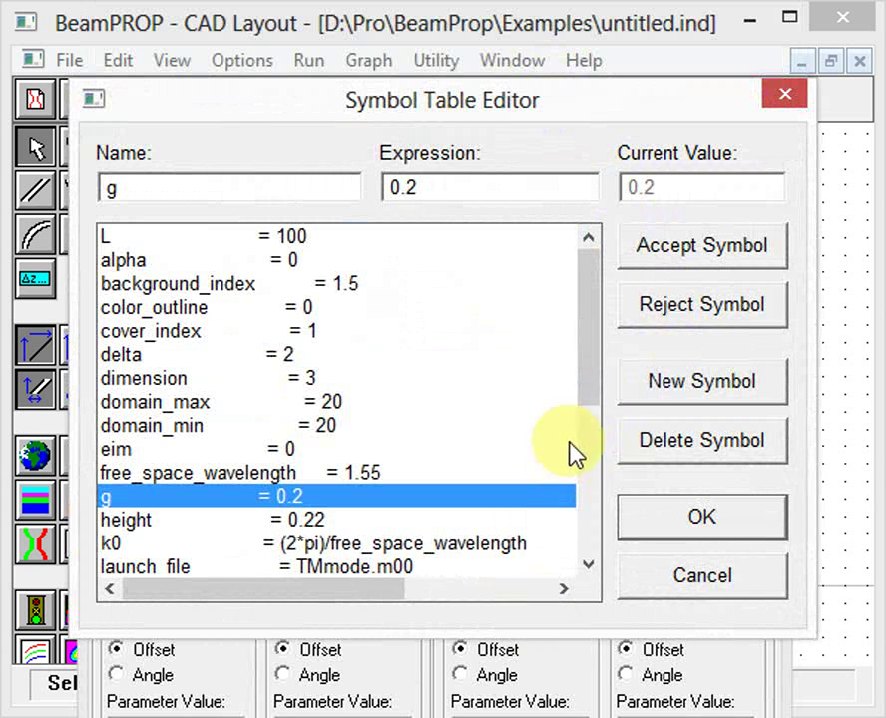
left_click_drag(585, 404, 581, 538)
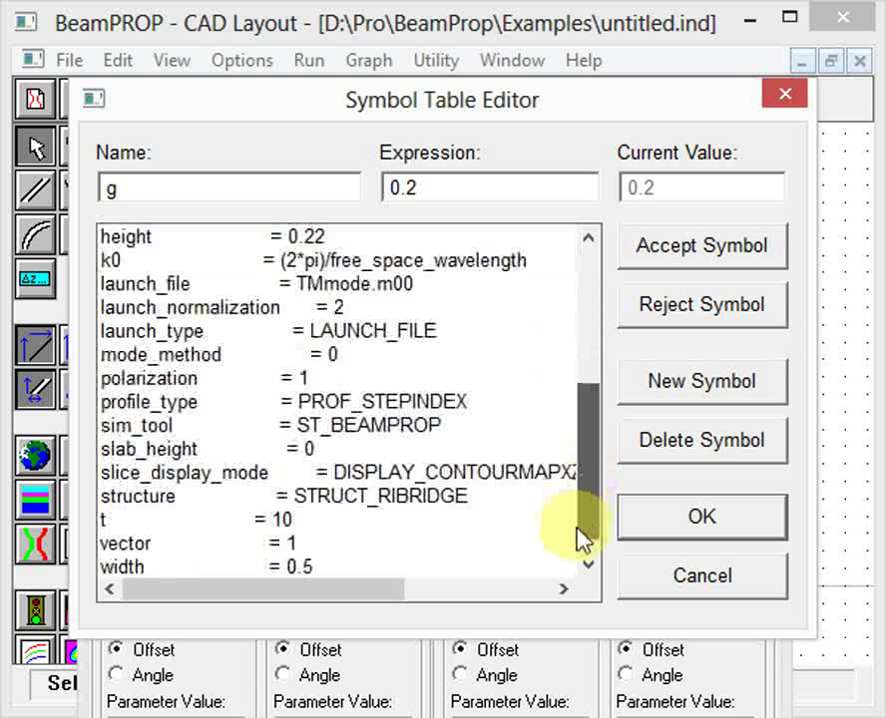
left_click(329, 523)
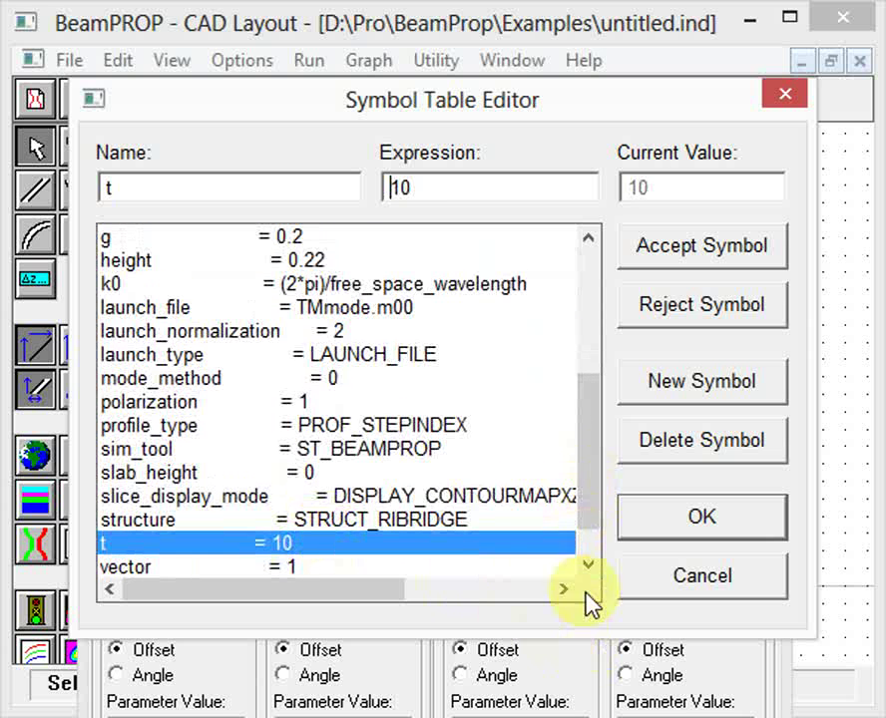
left_click_drag(603, 525, 604, 385)
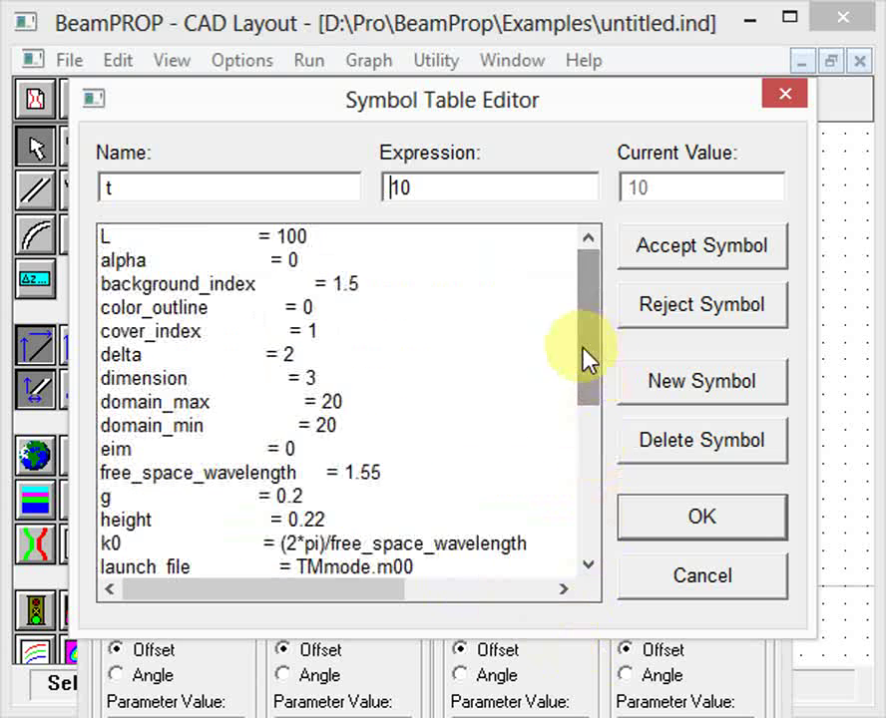
left_click(282, 237)
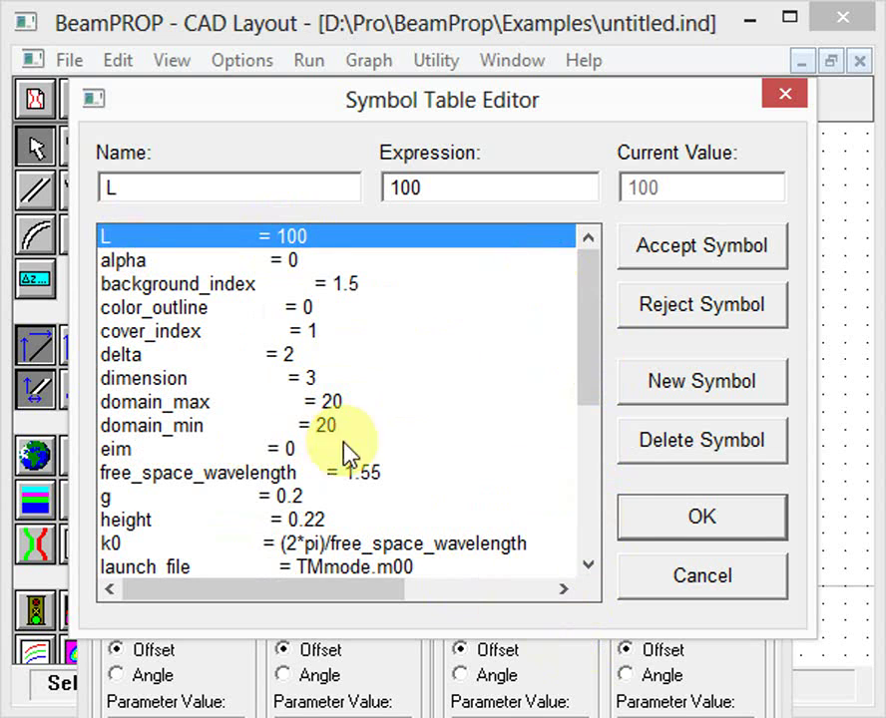
left_click(696, 581)
Step: Examine the X and Z offset expressions of segment 2's starting vertex and close its properties without changes
left_click_drag(576, 148, 585, 0)
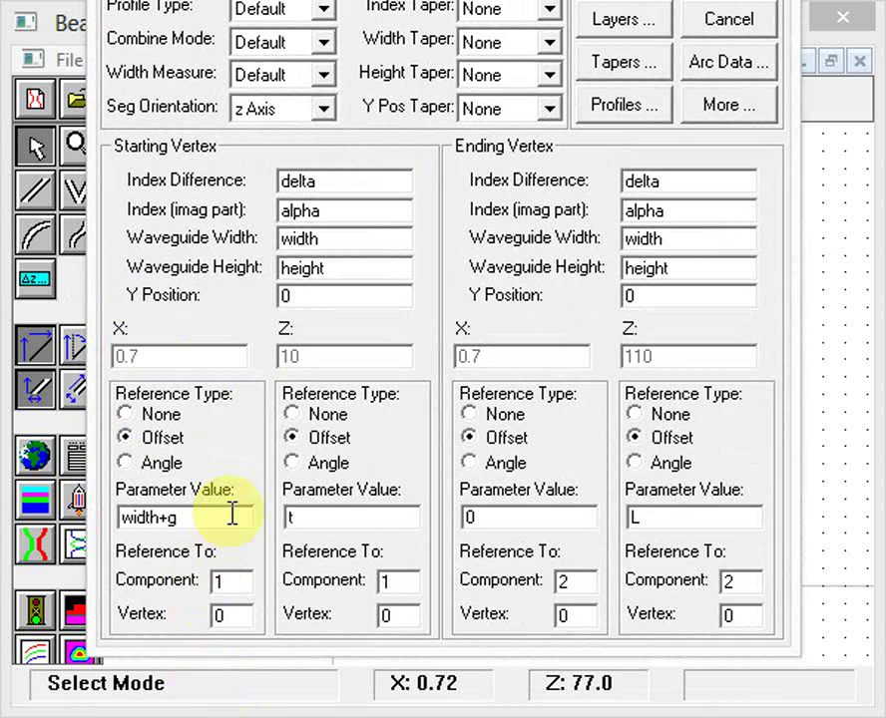
left_click_drag(233, 518, 120, 516)
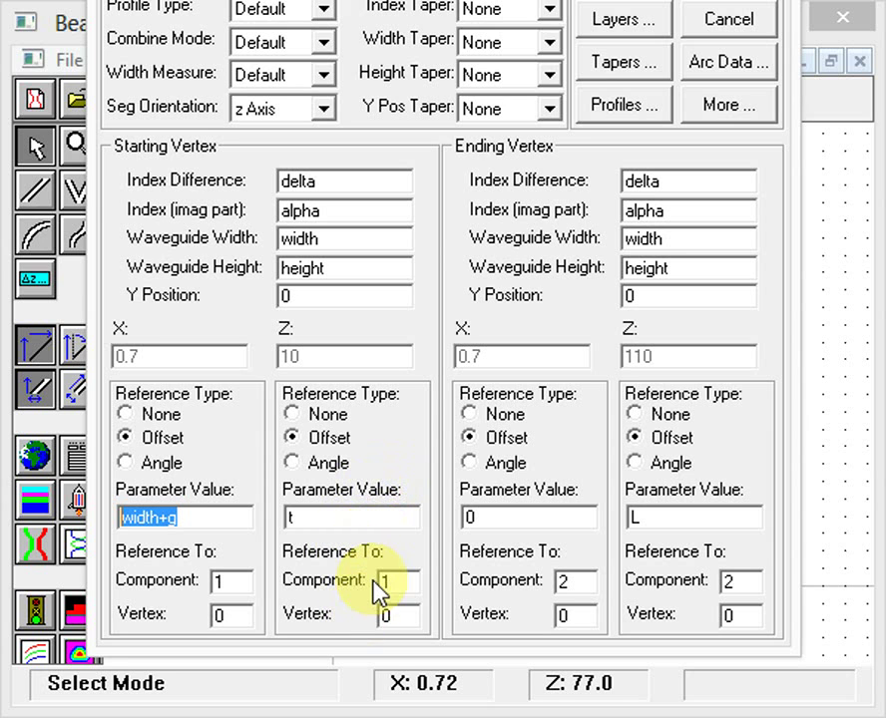
double_click(329, 519)
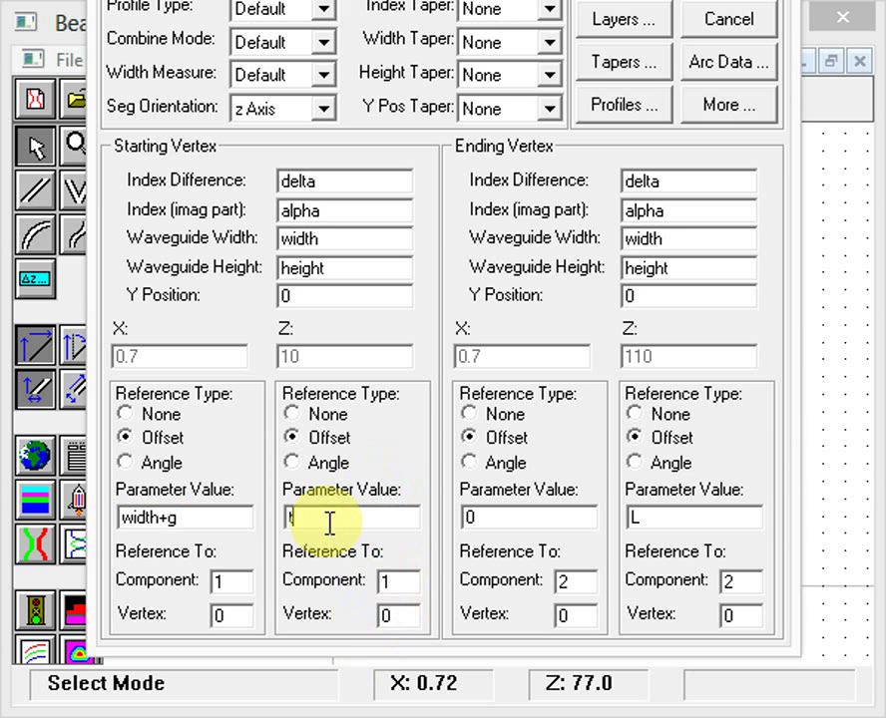
left_click(731, 22)
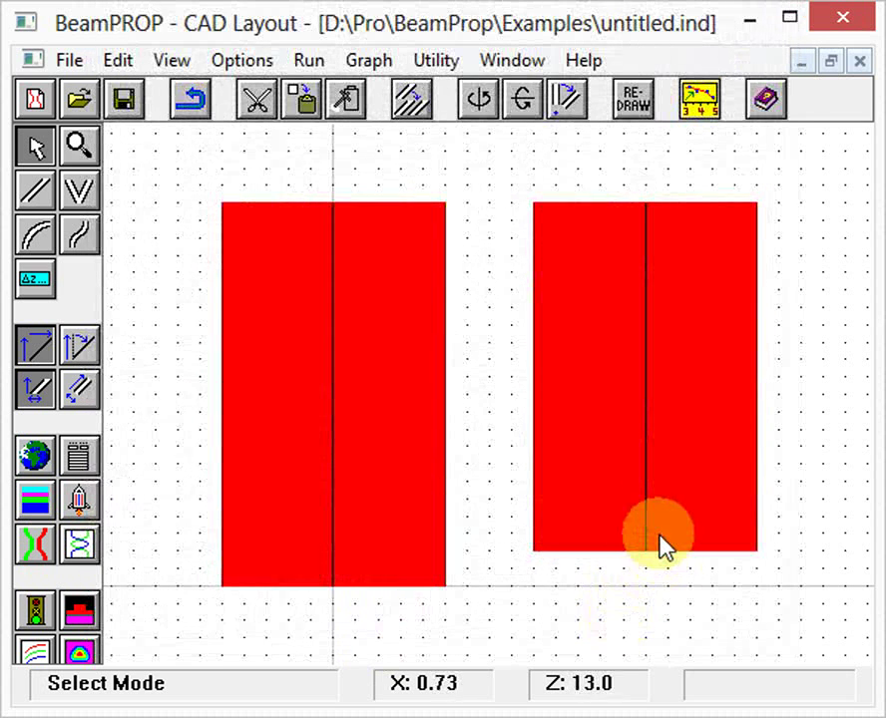
left_click(624, 534)
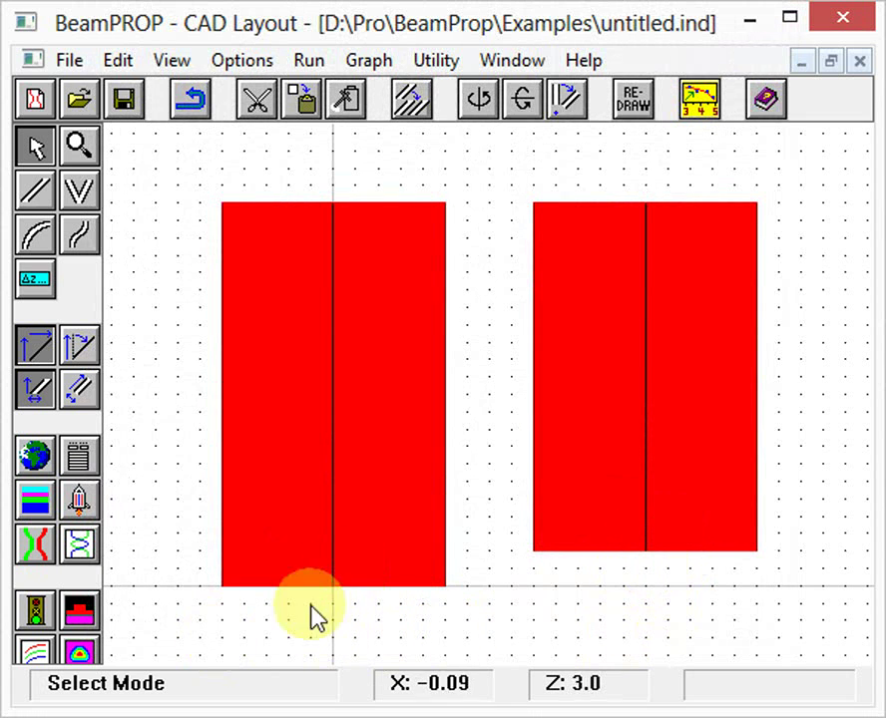
left_click(361, 602)
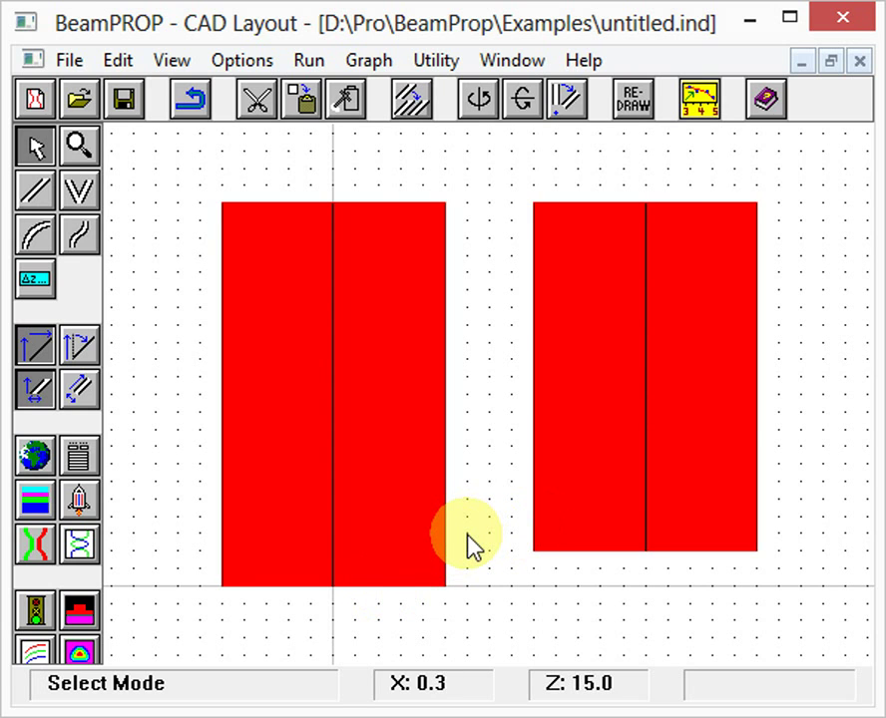
Step: Review the waveguide dimensions in the global settings and close them without changes
left_click(38, 461)
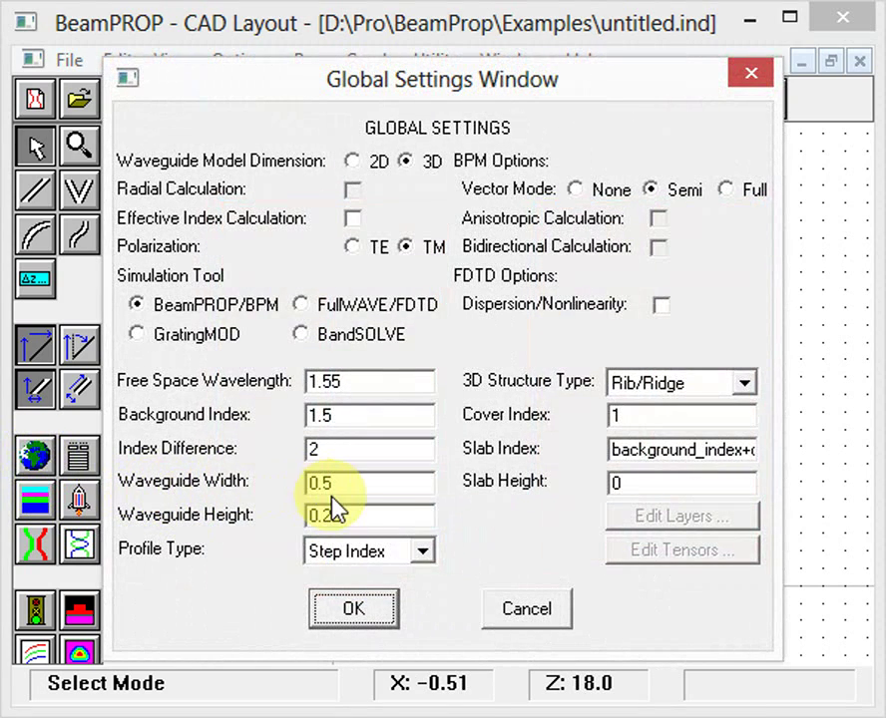
left_click(527, 622)
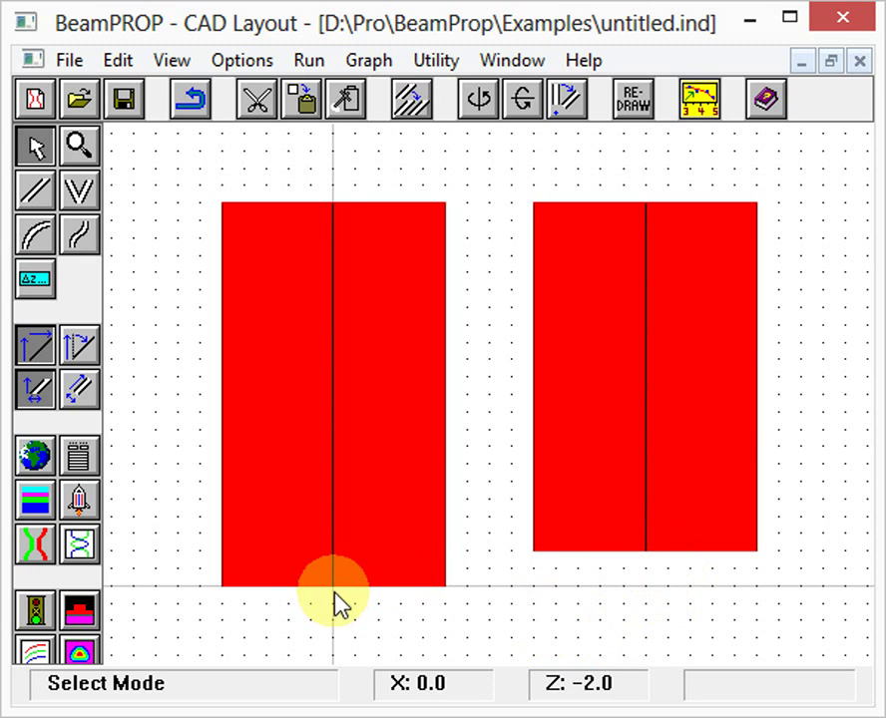
left_click(348, 557)
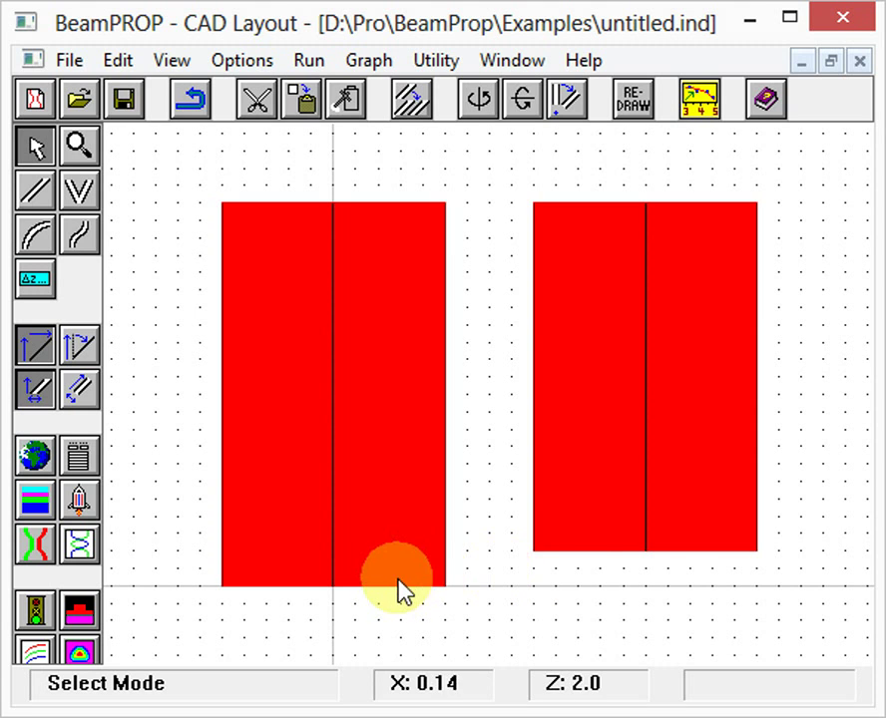
mouse_move(396, 590)
left_mouse_down()
mouse_move(586, 560)
mouse_move(509, 581)
left_mouse_up()
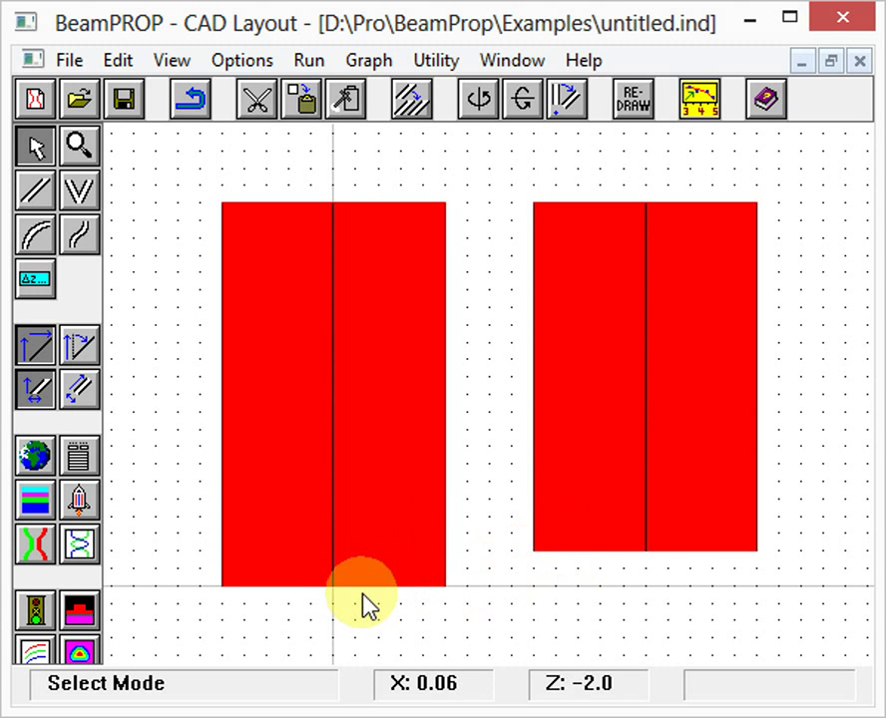
mouse_move(364, 589)
left_mouse_down()
mouse_move(361, 552)
mouse_move(631, 526)
mouse_move(363, 537)
mouse_move(395, 489)
left_mouse_up()
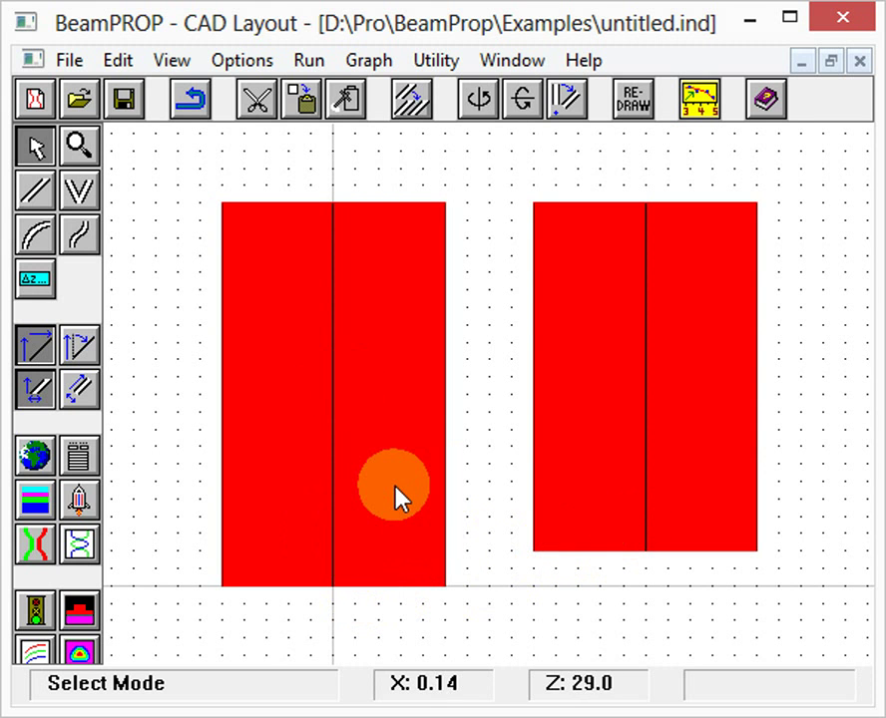
Step: Compare the ending vertex offsets of segment 1 and segment 2 in their properties, leaving both unchanged
double_click(395, 496)
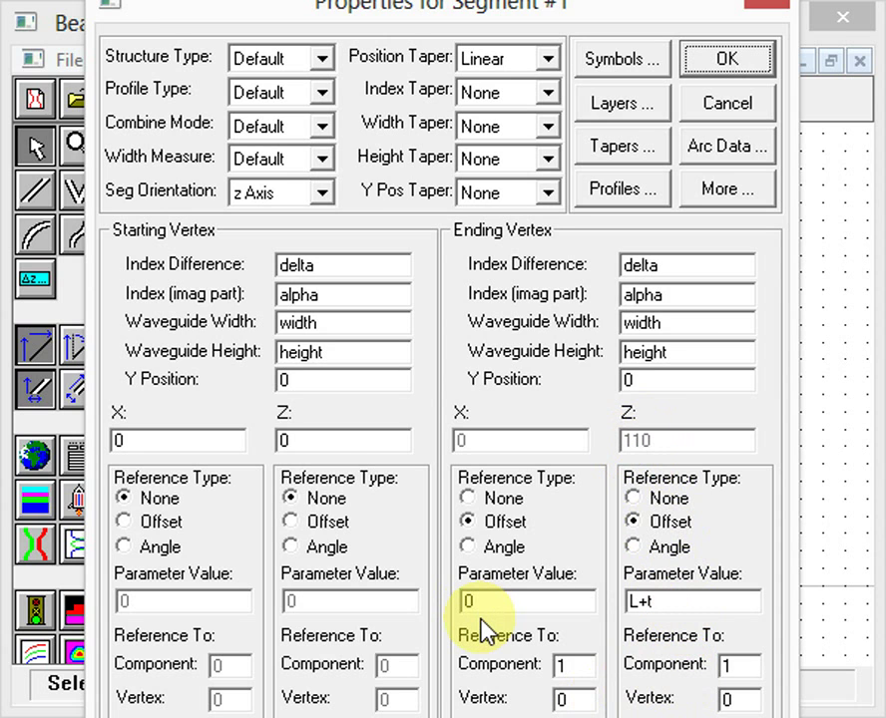
left_click(743, 106)
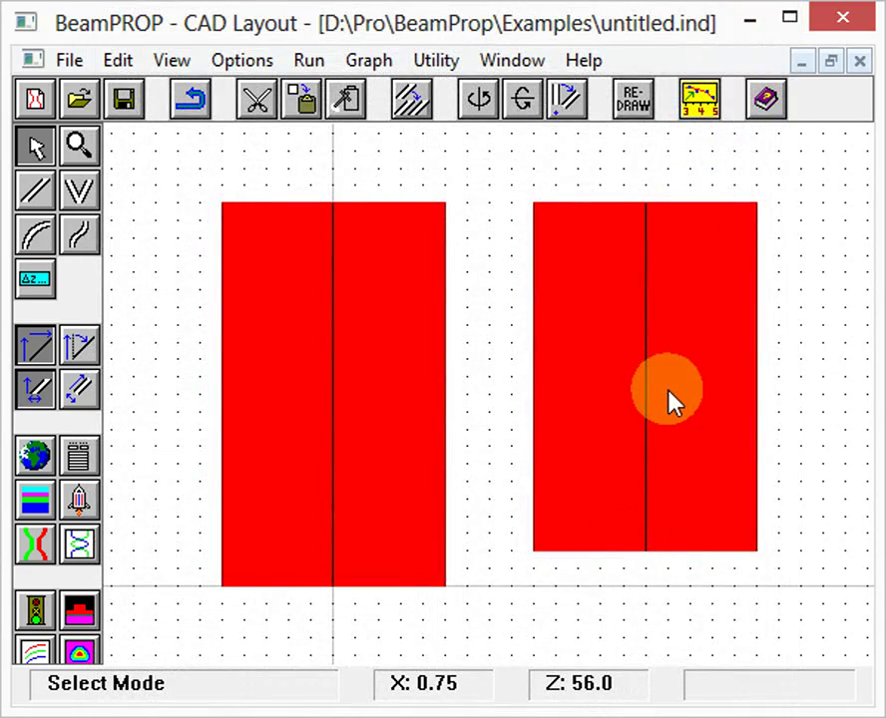
double_click(672, 400)
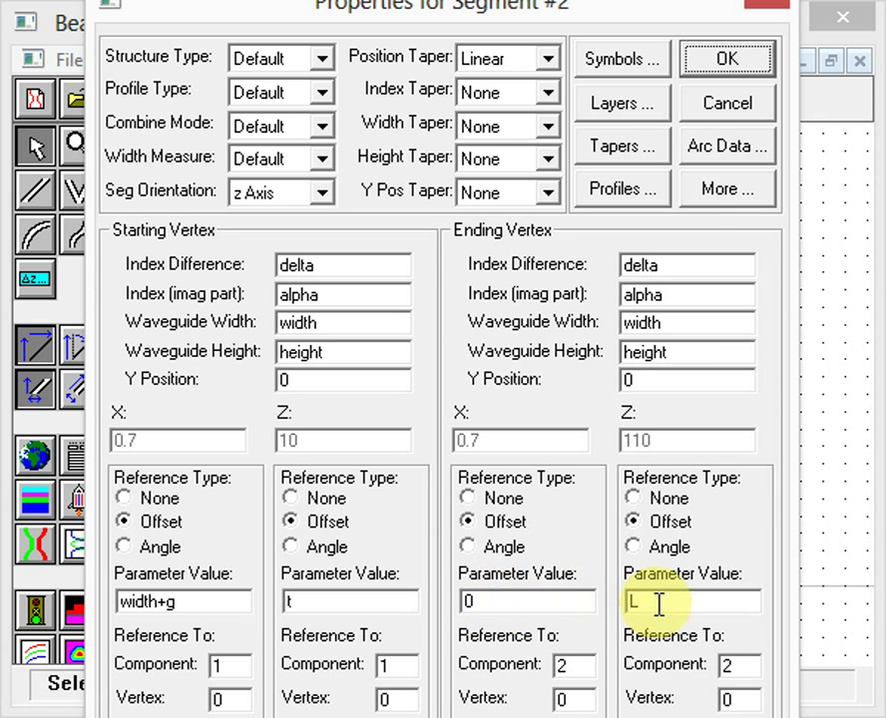
left_click(690, 95)
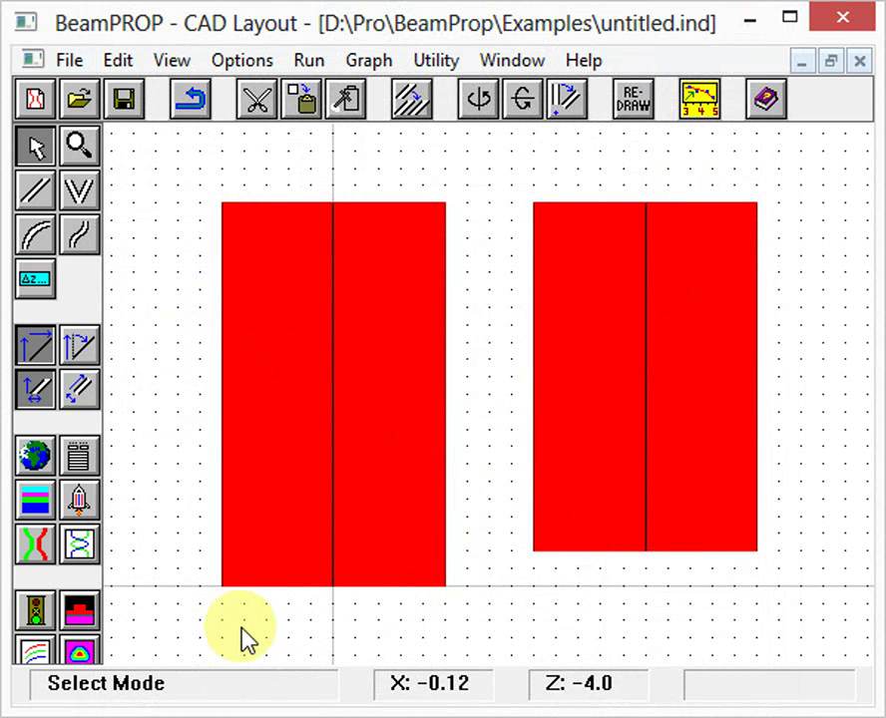
Step: Change the launch parameters' E-Major input file to TEmode.m00
left_click(94, 503)
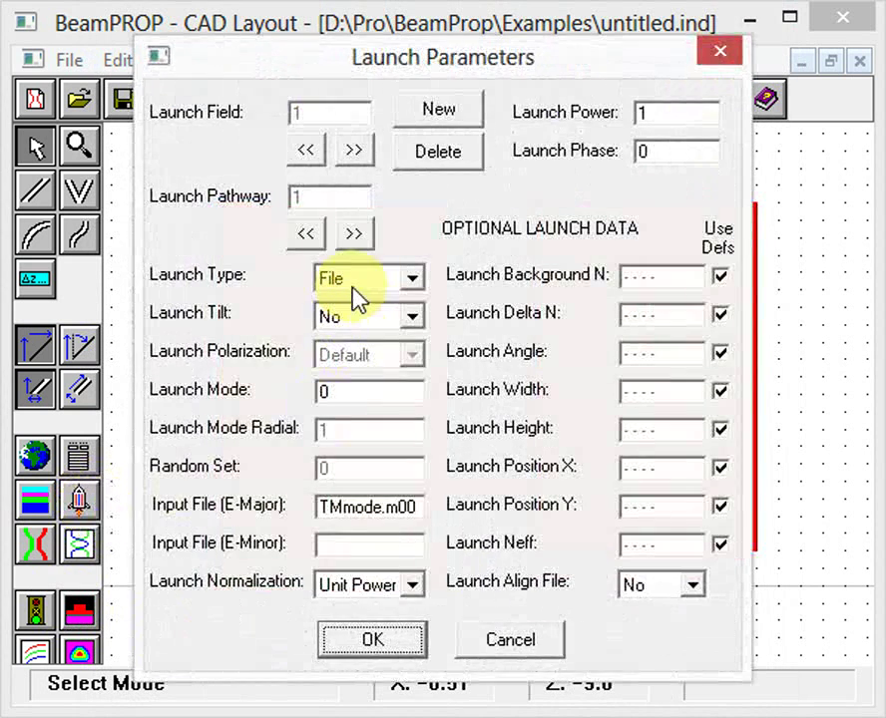
left_click(338, 506)
key("BackSpace")
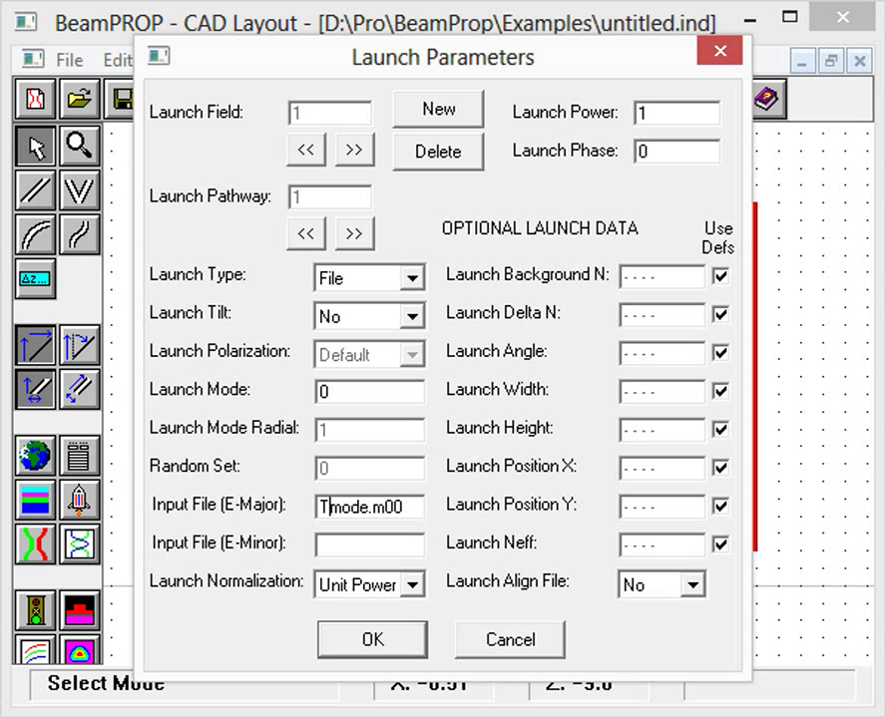
type("E")
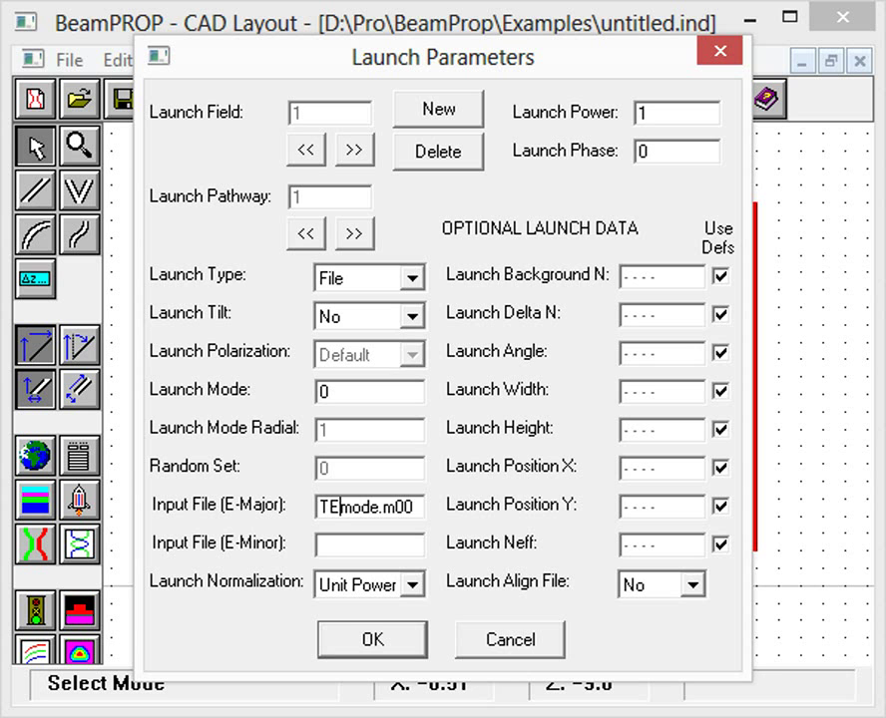
left_click(400, 649)
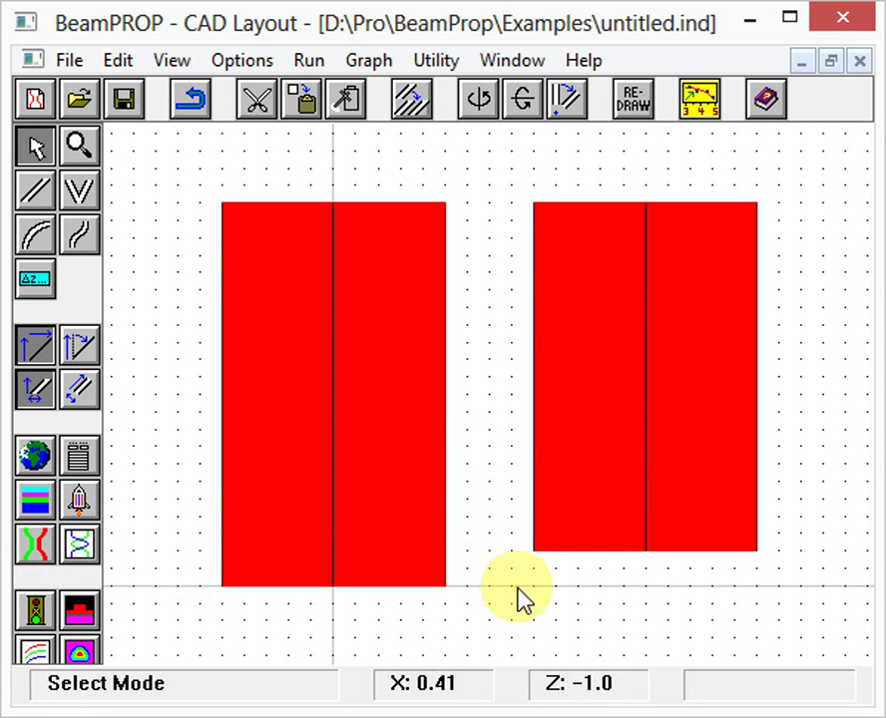
Step: Delete the existing pathway, then check the monitor definitions without changing them
left_click(38, 556)
left_click(59, 330)
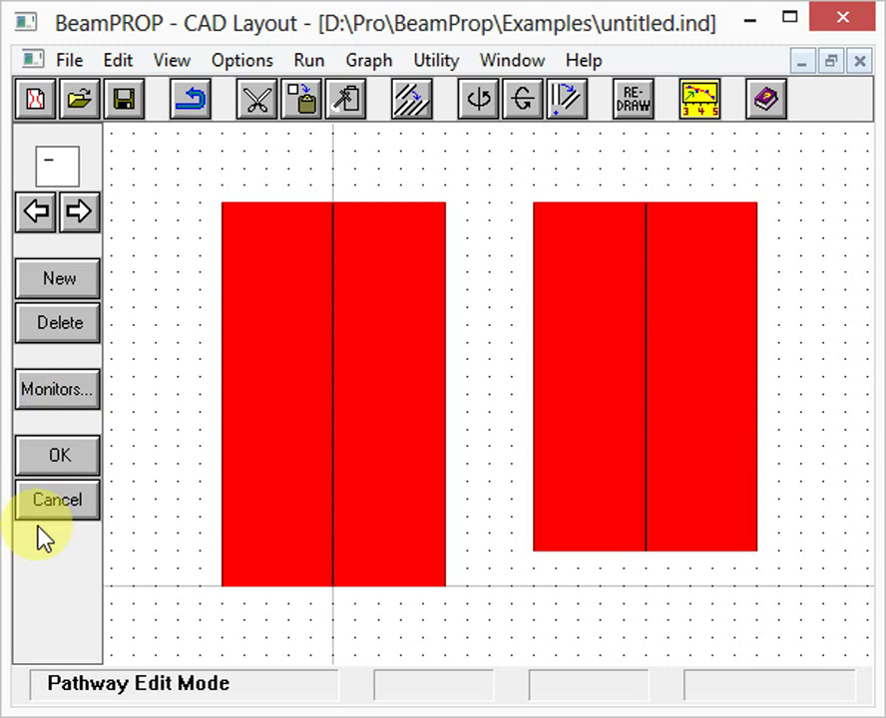
left_click(60, 454)
left_click(74, 550)
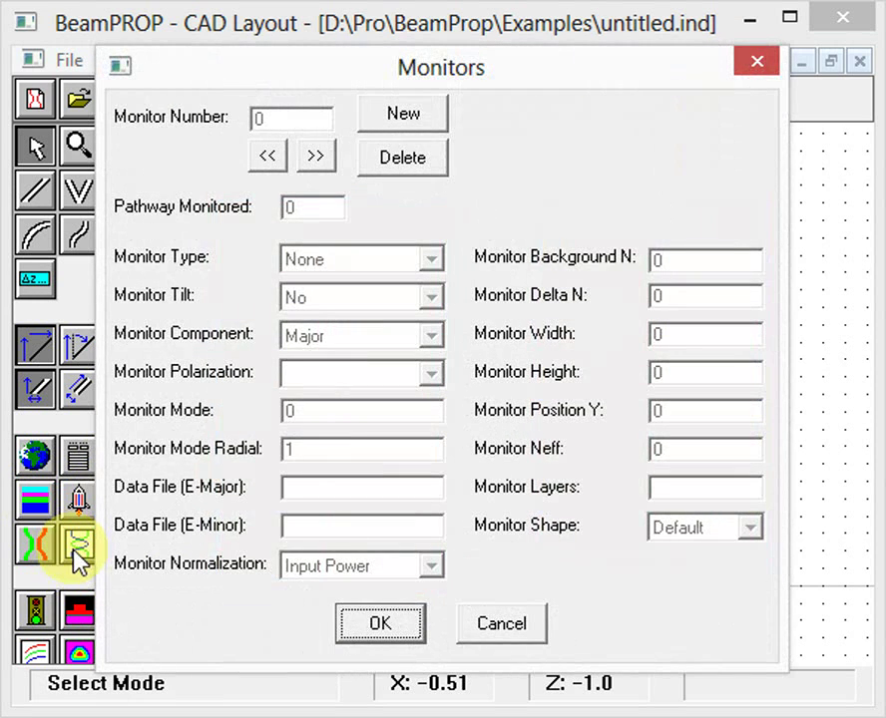
left_click(517, 630)
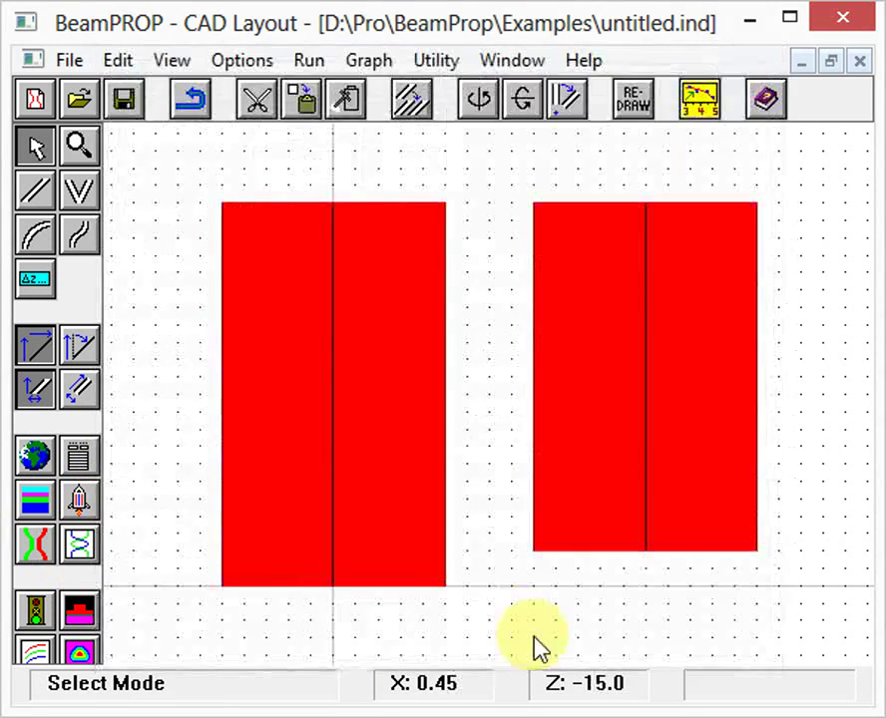
Step: Create pathway 1 in the pathway editor so that it contains only the left waveguide
left_click(35, 543)
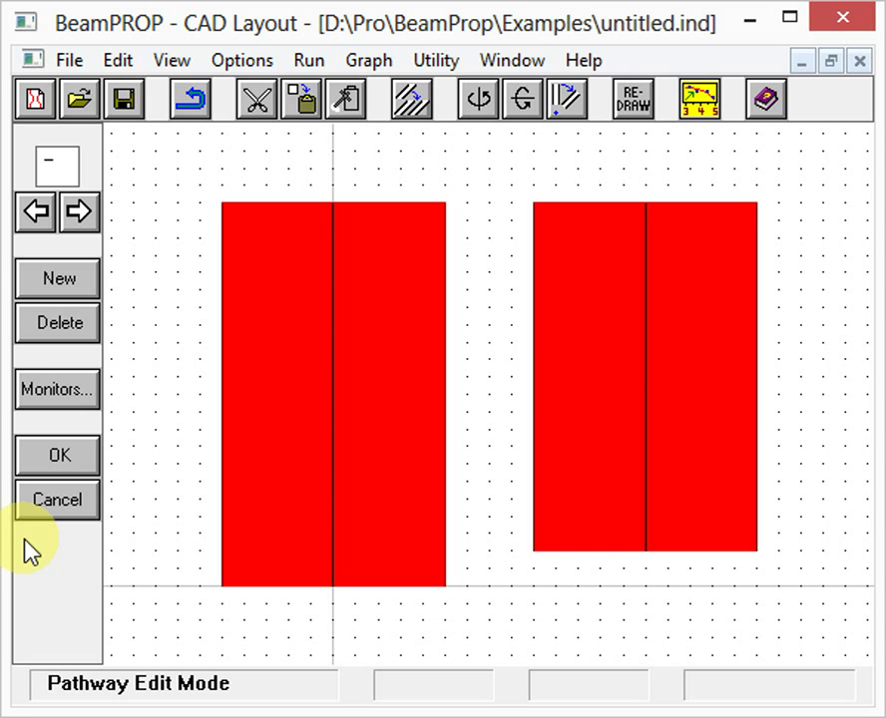
left_click(50, 279)
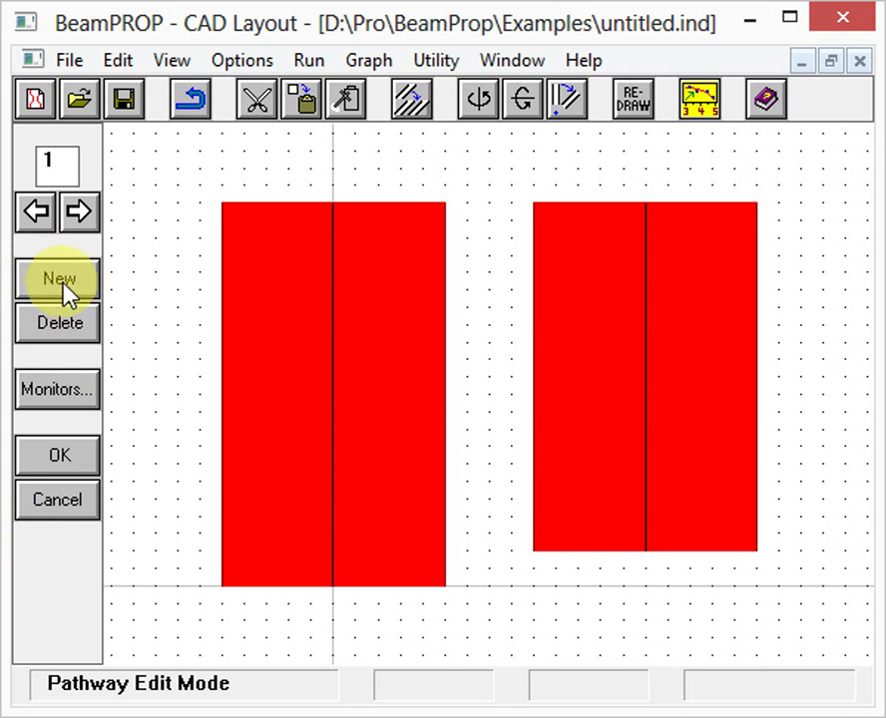
left_click(384, 389)
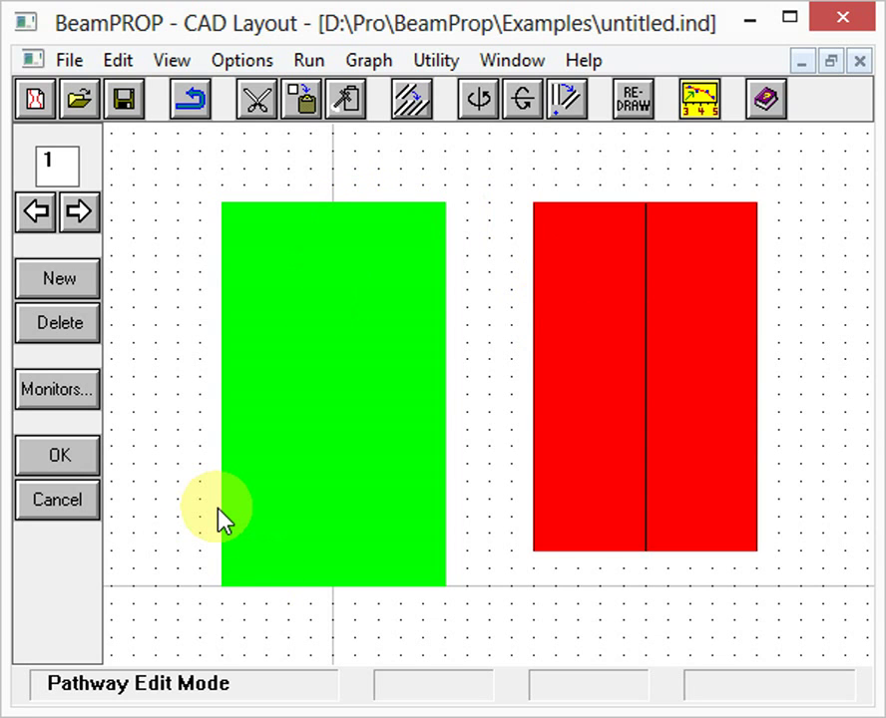
left_click(608, 445)
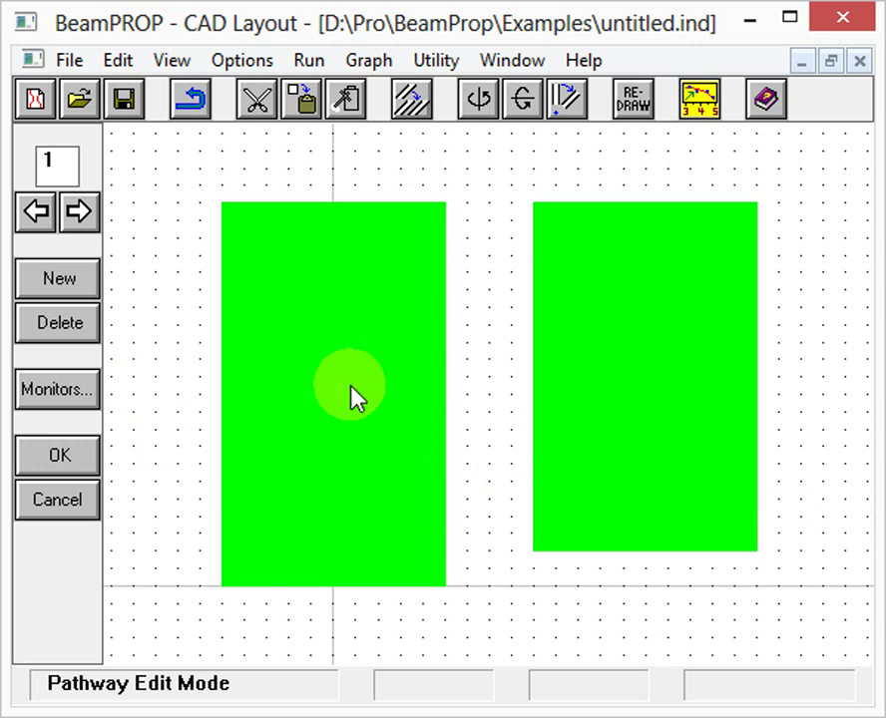
left_click(638, 394)
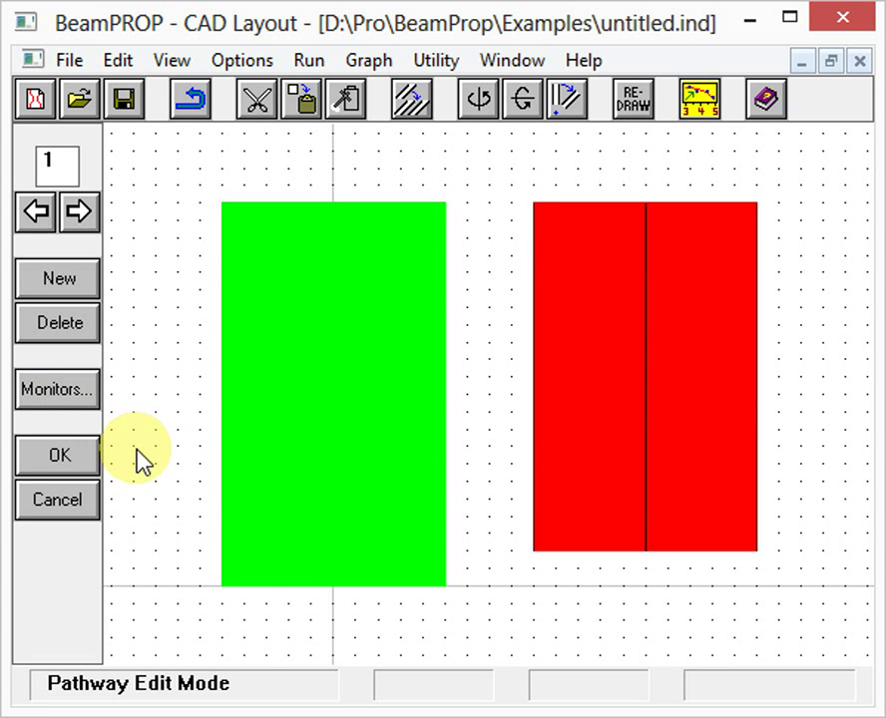
Step: Create pathway 2 from the right waveguide and accept the pathway edits
left_click(61, 276)
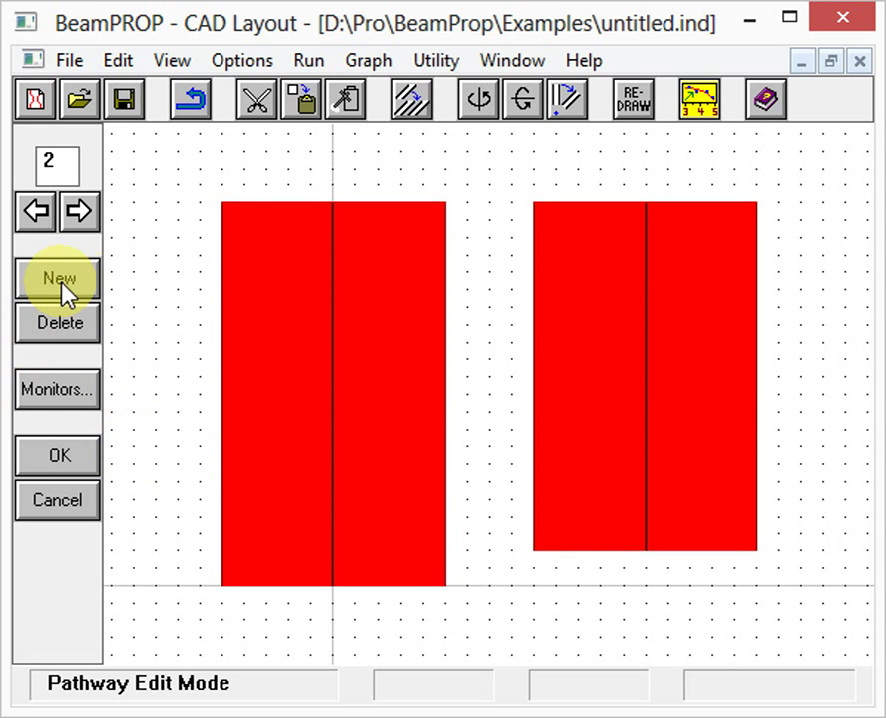
left_click(666, 399)
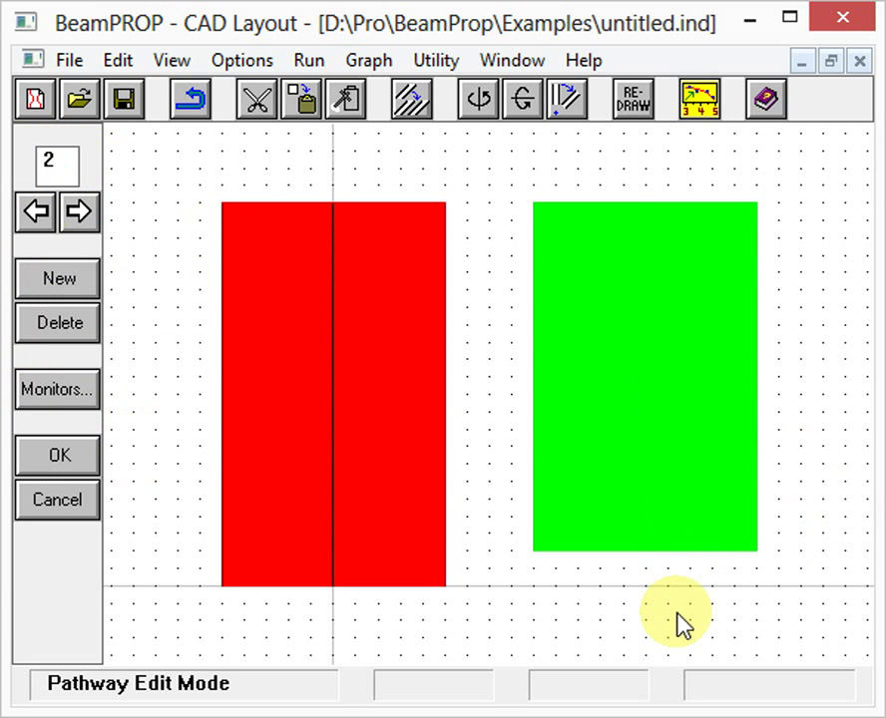
left_click(39, 454)
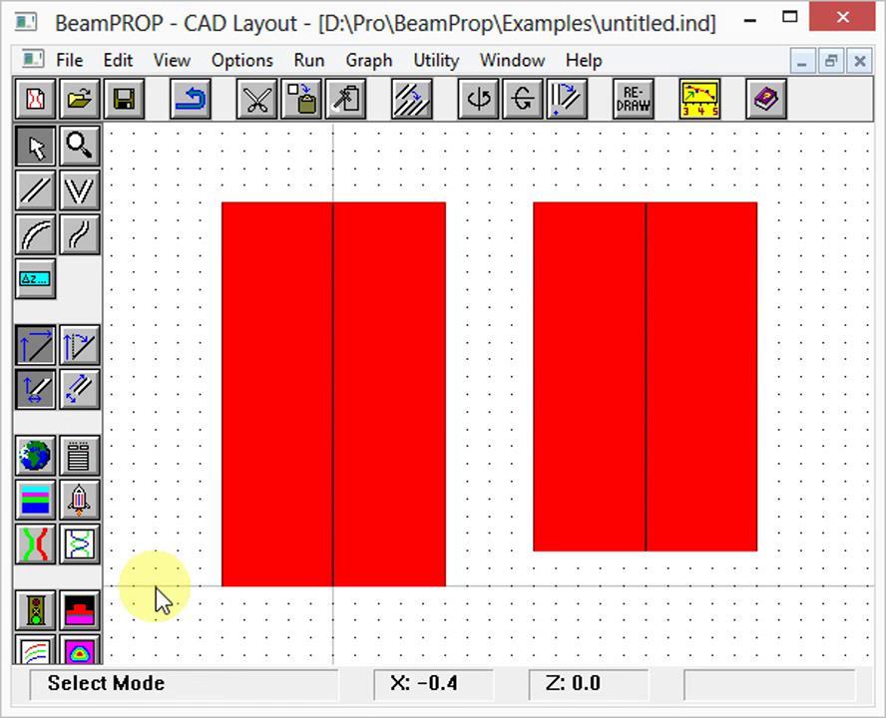
Step: Add monitor 1 on pathway 1 with the monitor type set to Launch Power
left_click(85, 547)
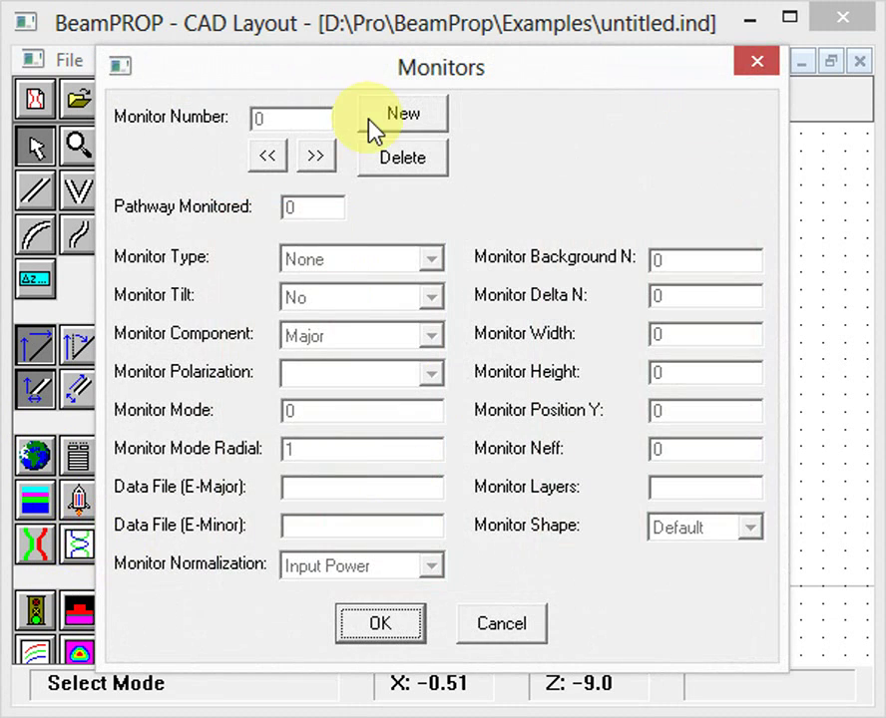
left_click(372, 118)
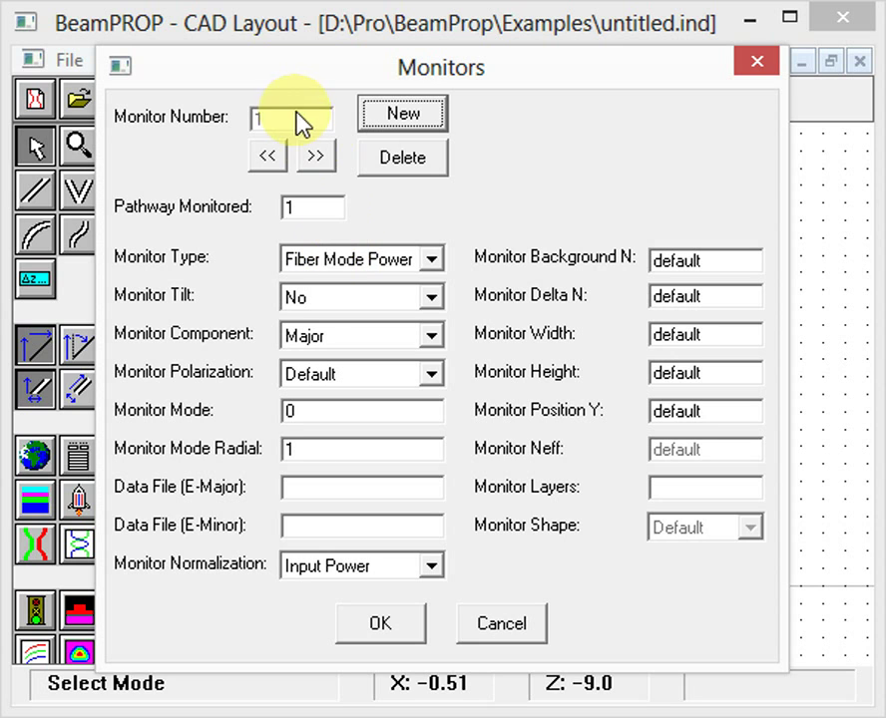
left_click(332, 268)
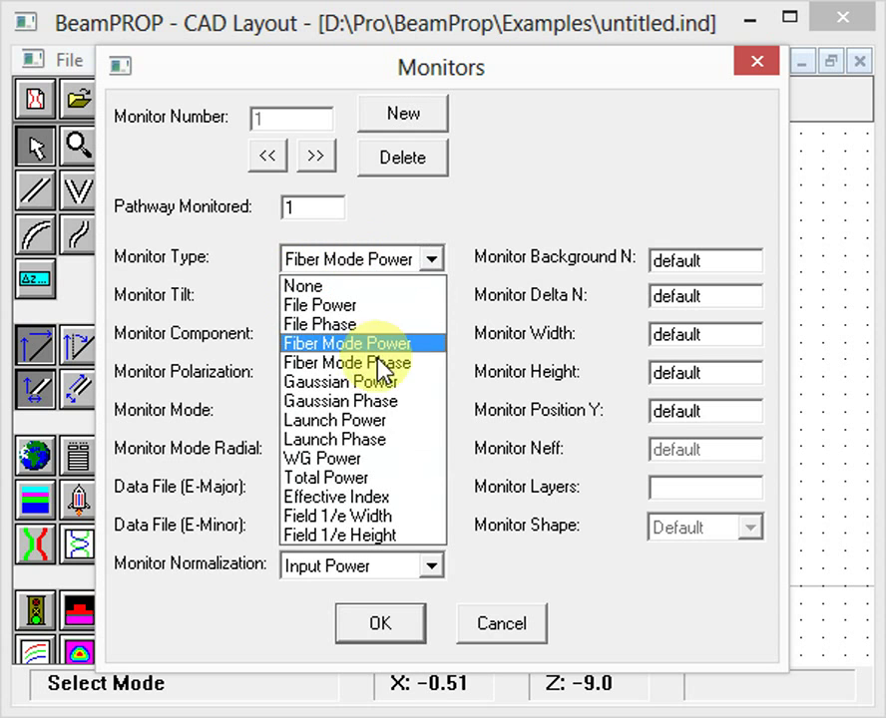
left_click(387, 423)
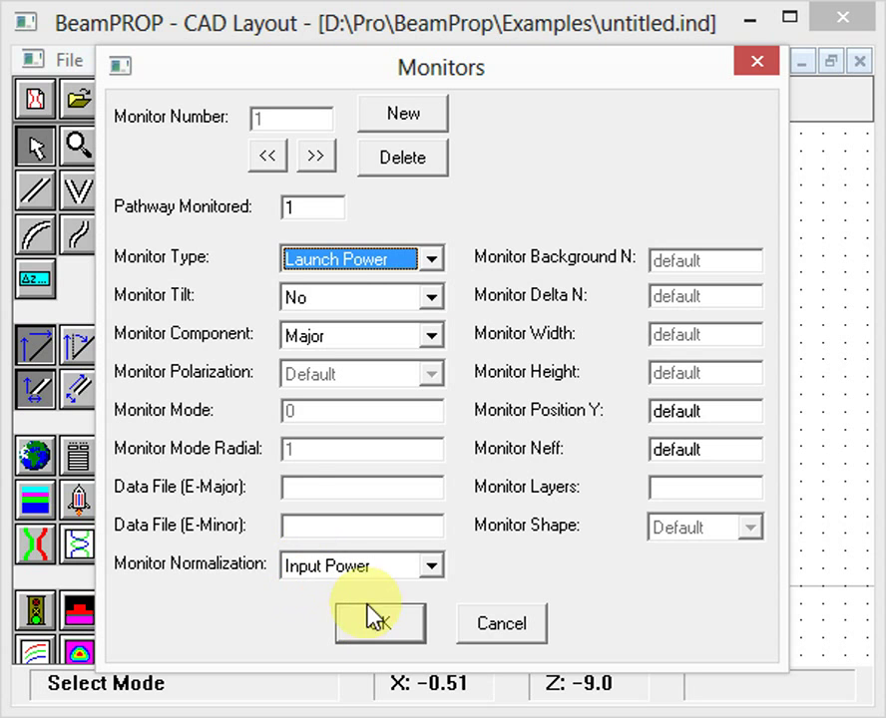
Step: Add monitor 2 on pathway 2 with the Launch Power type and accept the monitor definitions
left_click(391, 121)
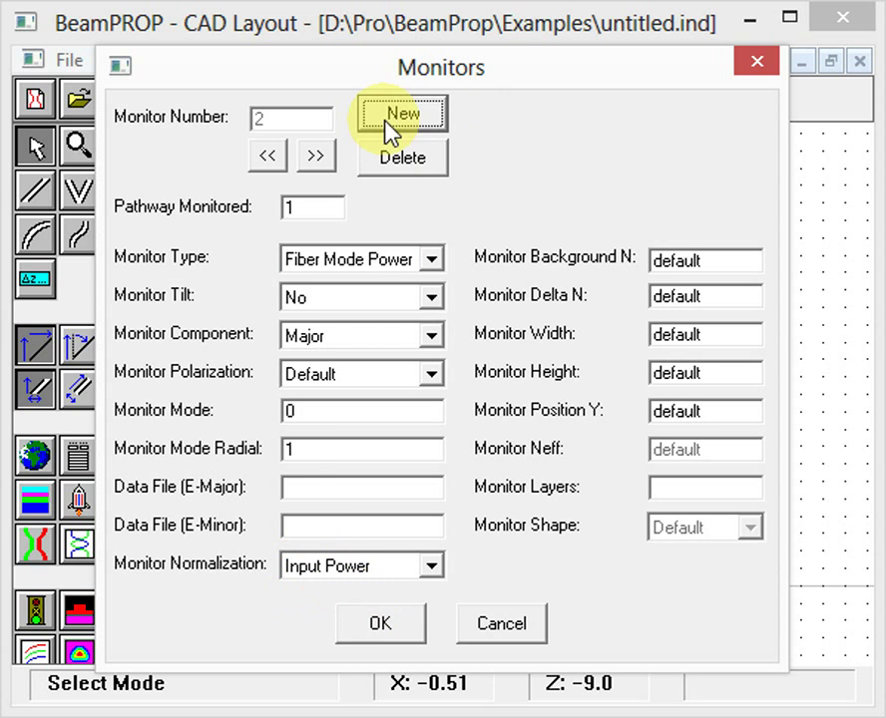
double_click(305, 208)
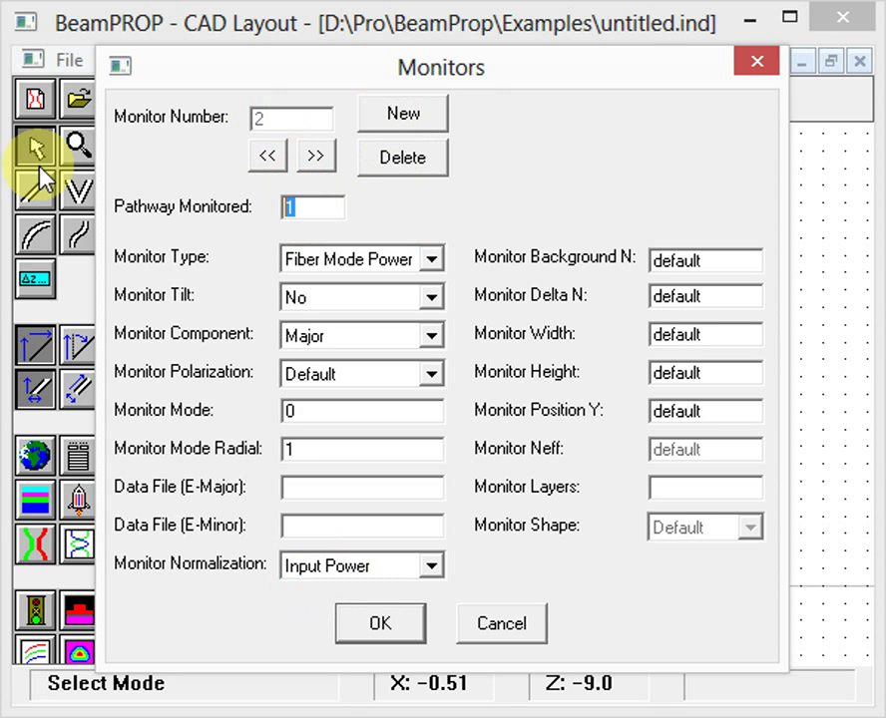
type("2")
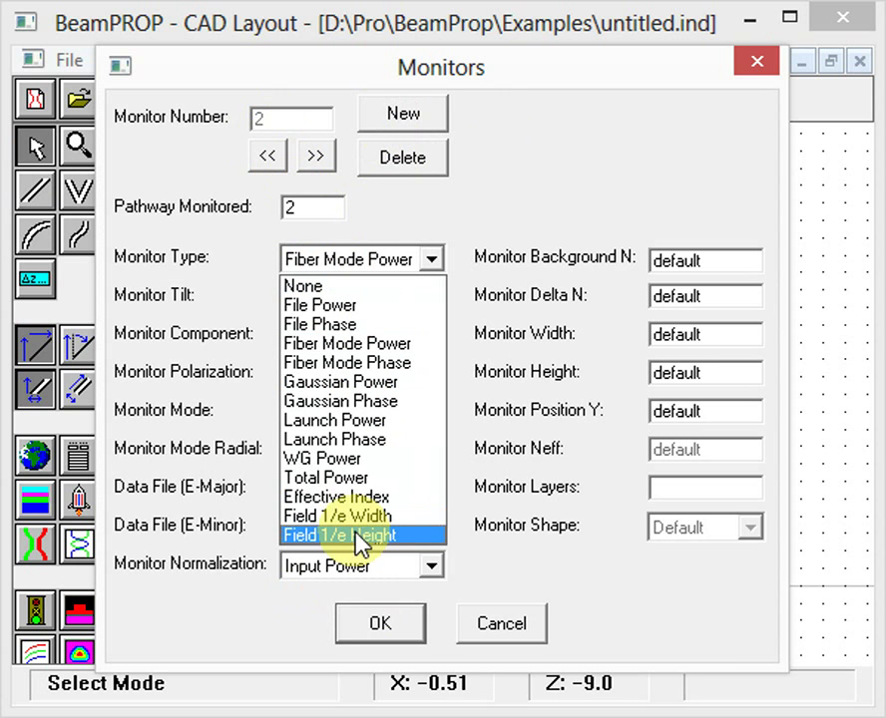
left_click(354, 423)
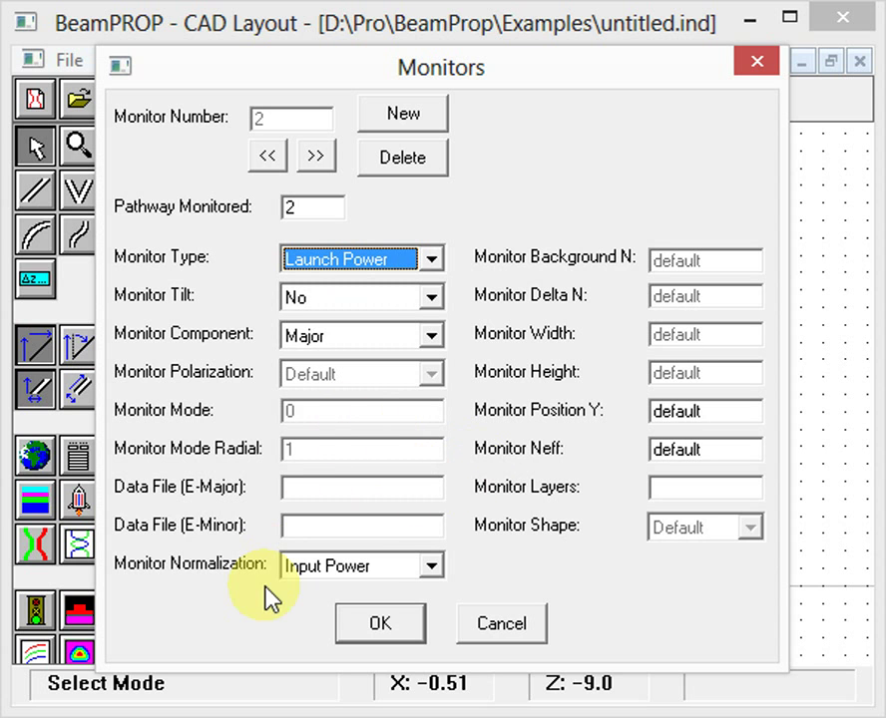
left_click(380, 622)
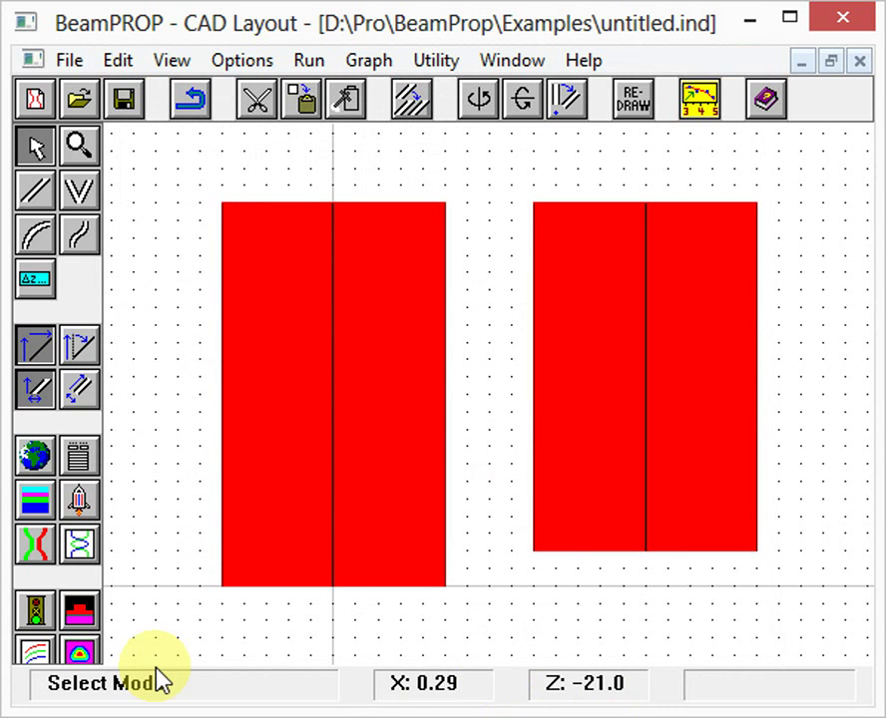
Step: Set the simulation's Z domain minimum and maximum to their defaults, 0 and 110, with the display mode ContourMap (XZ)
left_click(37, 621)
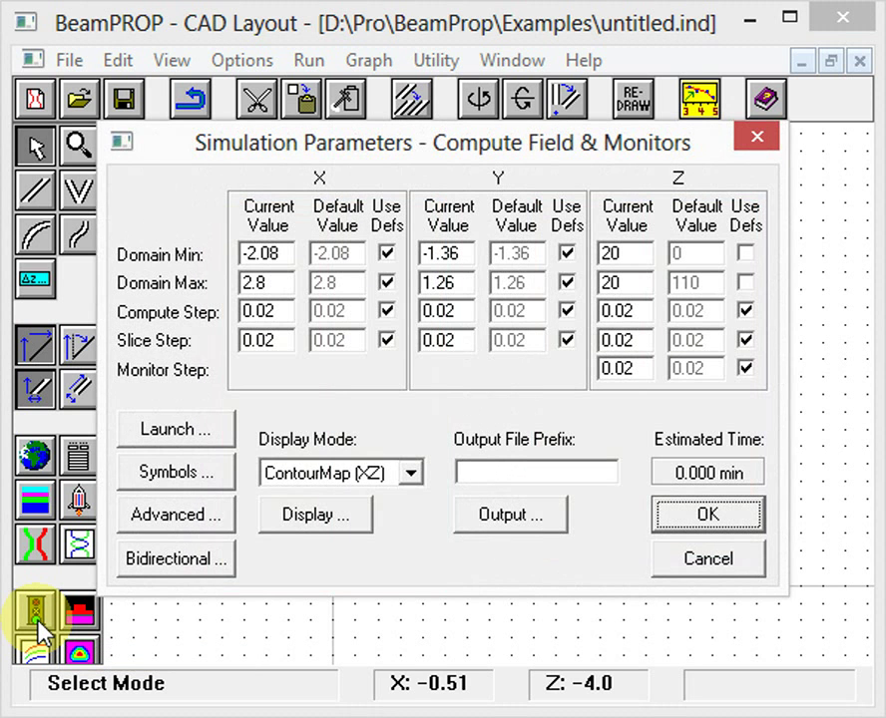
left_click(746, 253)
left_click(746, 284)
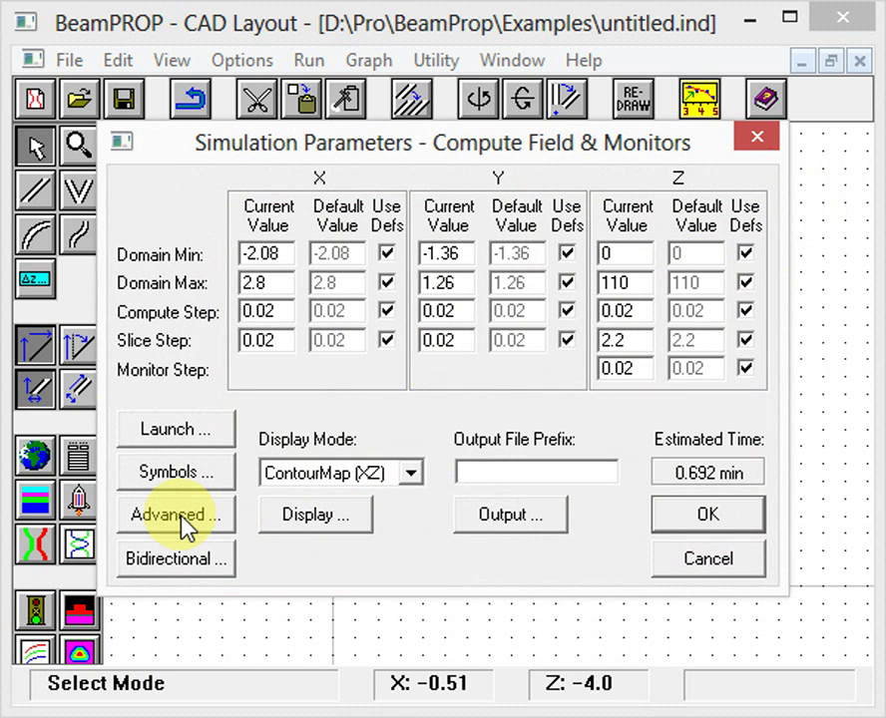
left_click(407, 475)
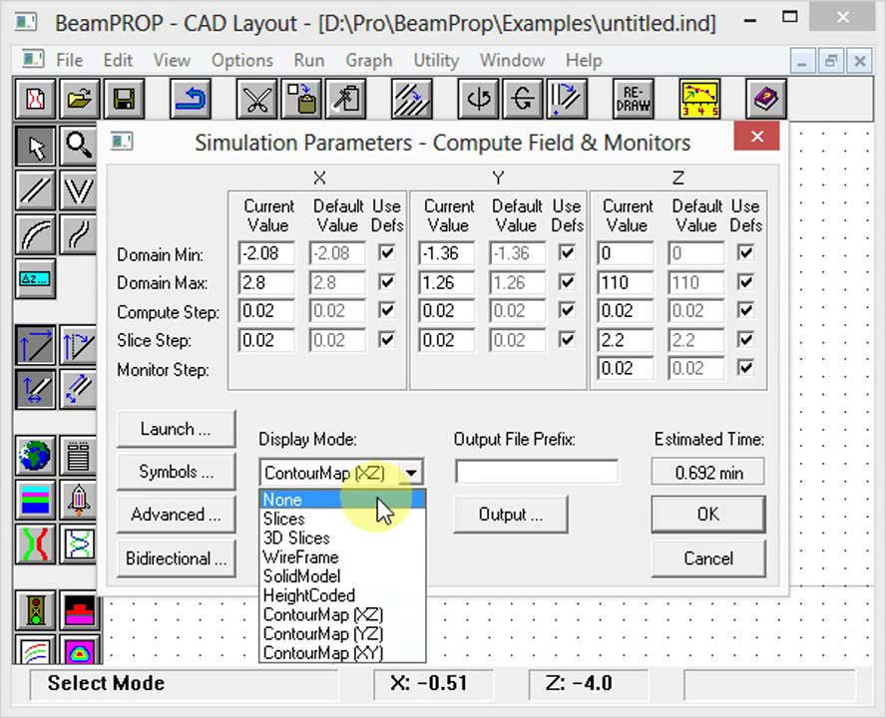
left_click(347, 615)
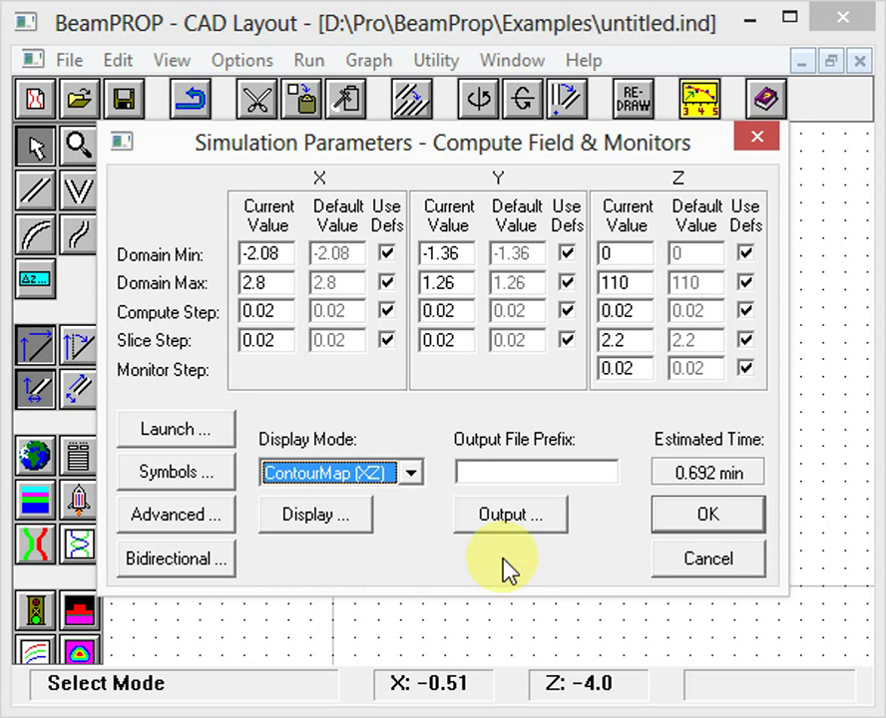
Step: Review the outline color choices in the simulation's display options, keeping Black
left_click(354, 520)
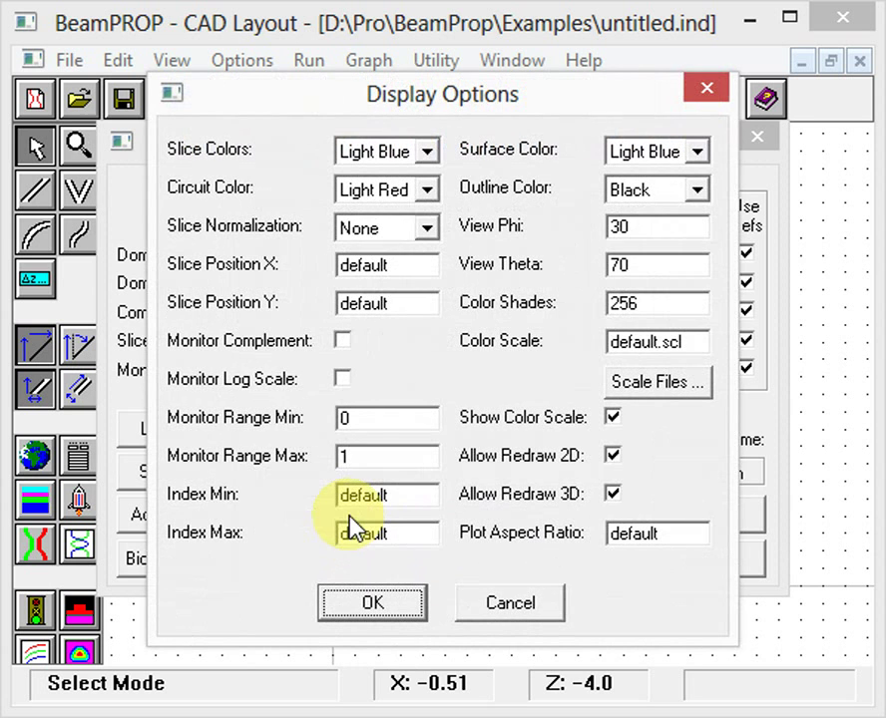
left_click(646, 200)
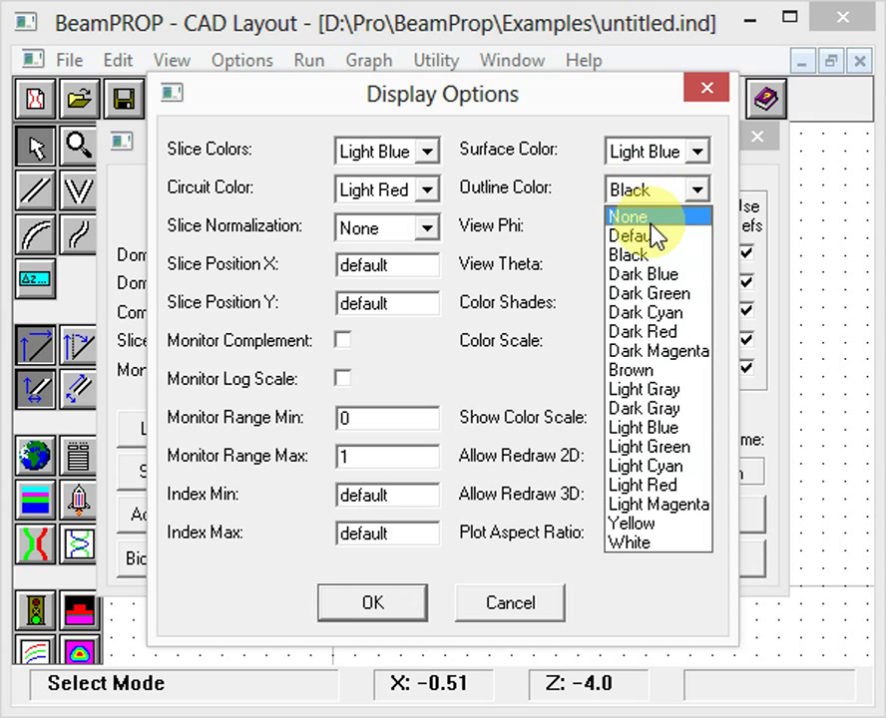
left_click(590, 232)
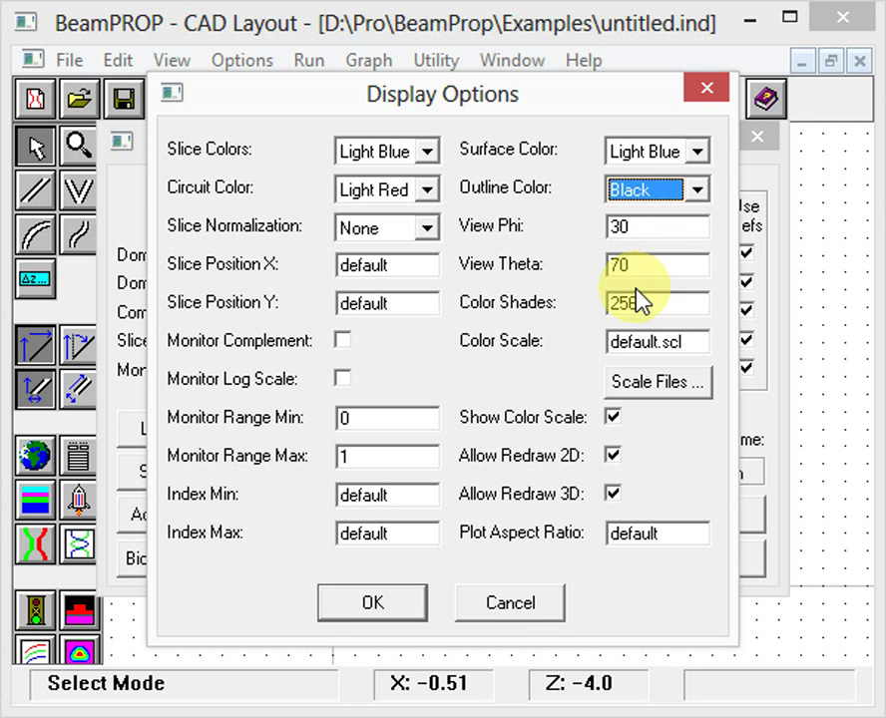
left_click(389, 602)
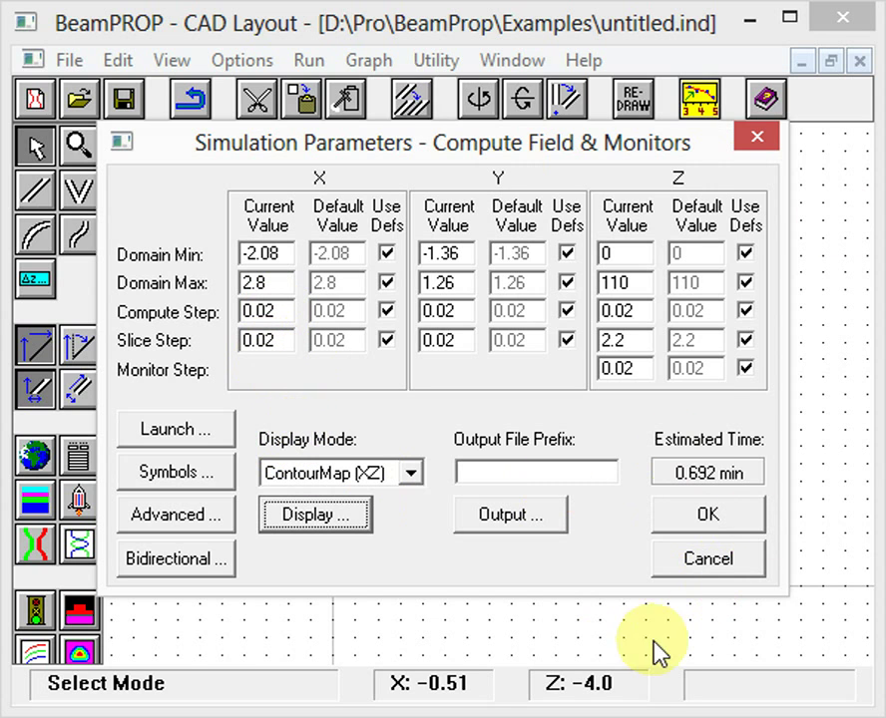
Step: Check the launch parameters and the symbol table from the simulation parameters, leaving both unchanged
left_click(194, 437)
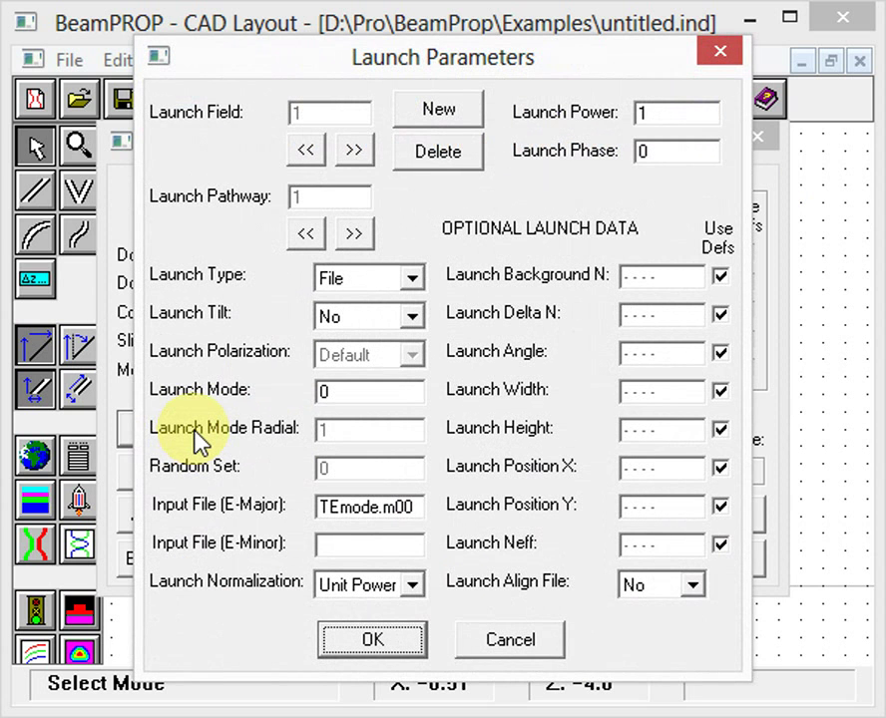
left_click(502, 632)
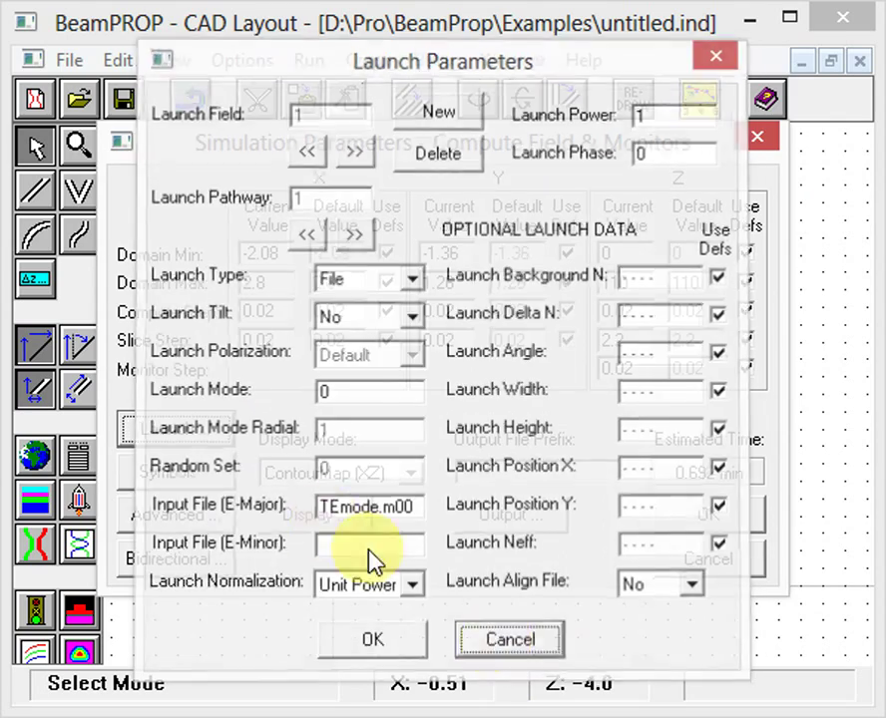
left_click(222, 483)
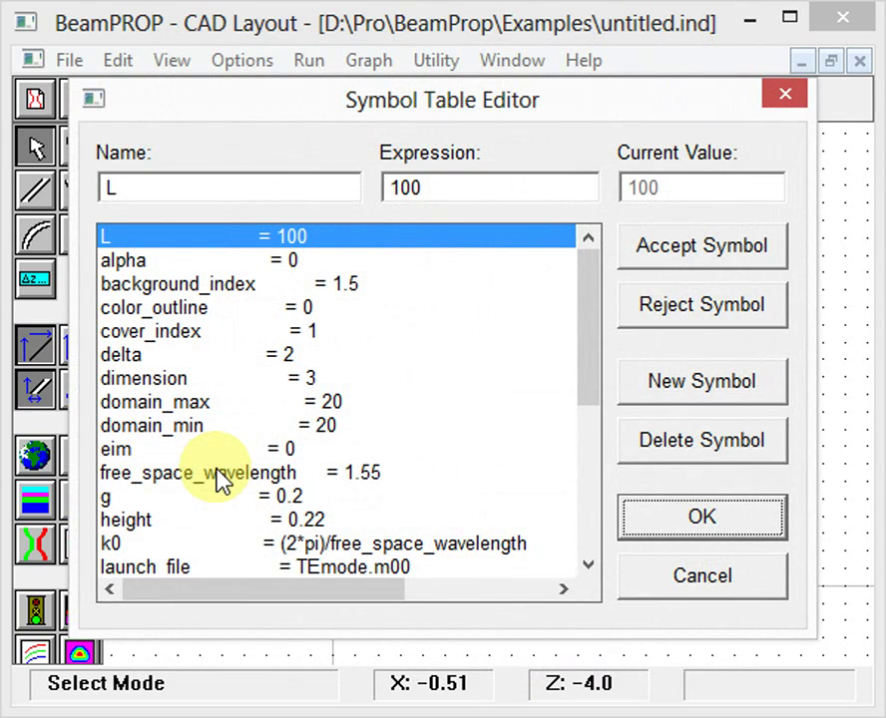
left_click(696, 585)
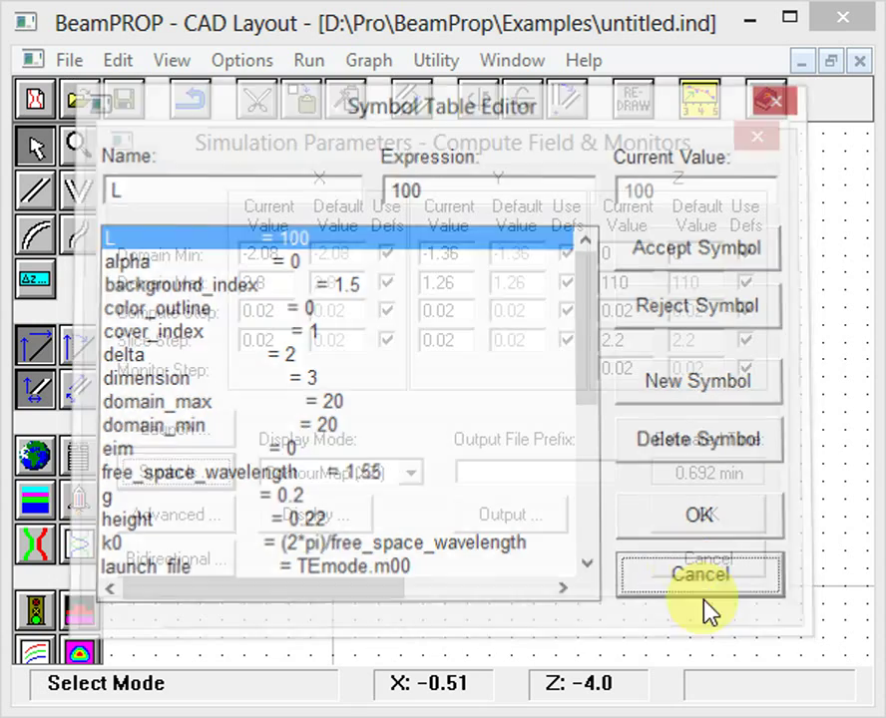
Step: Start the field and monitor simulation and abort the computation
left_click(691, 520)
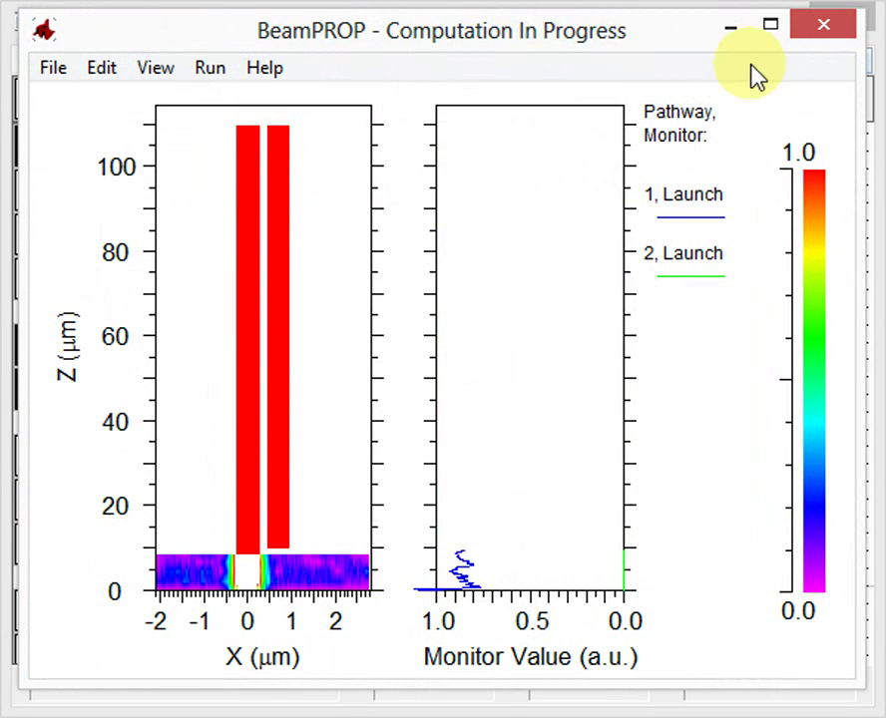
left_click(821, 22)
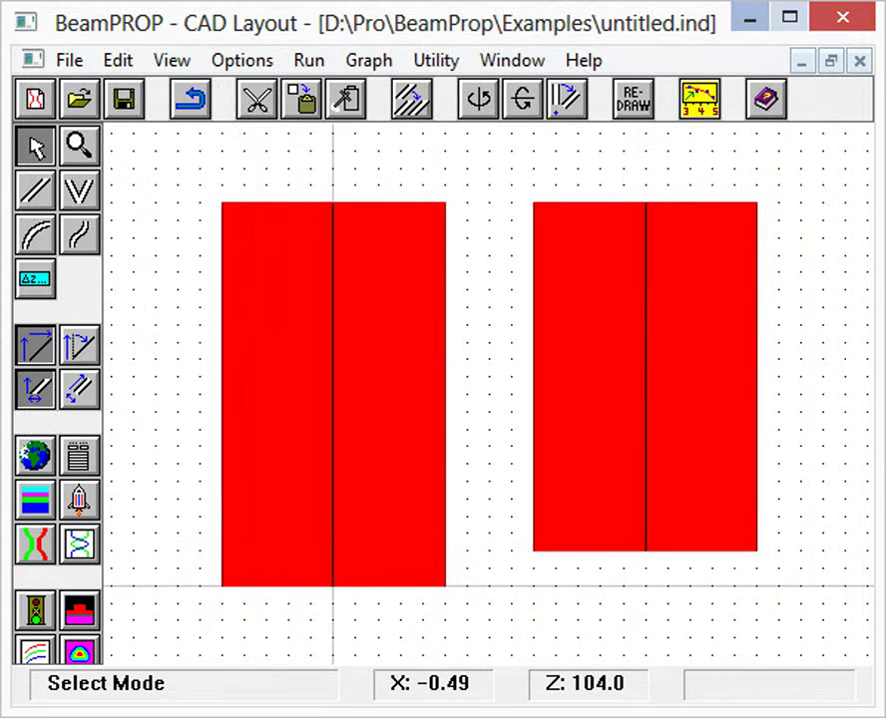
Step: Set the polarization to TE in the global settings and run the field and monitor simulation
left_click(32, 454)
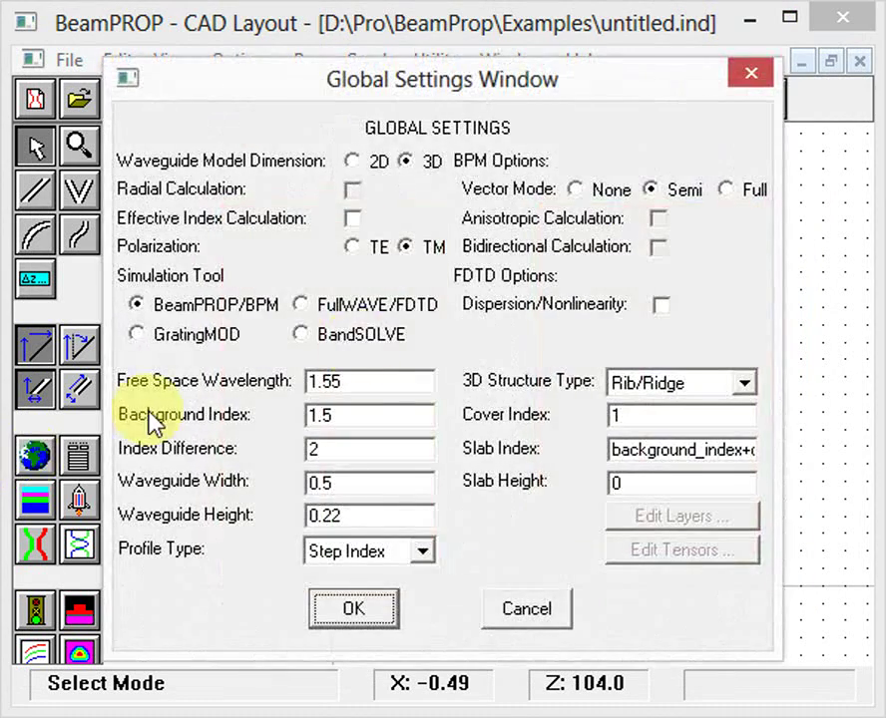
left_click(377, 249)
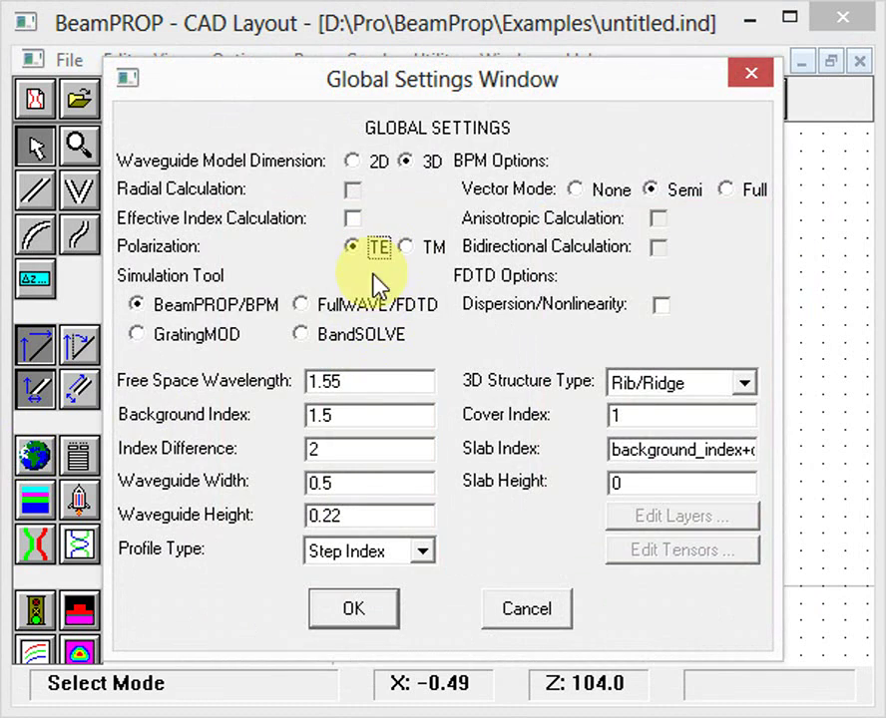
left_click(371, 610)
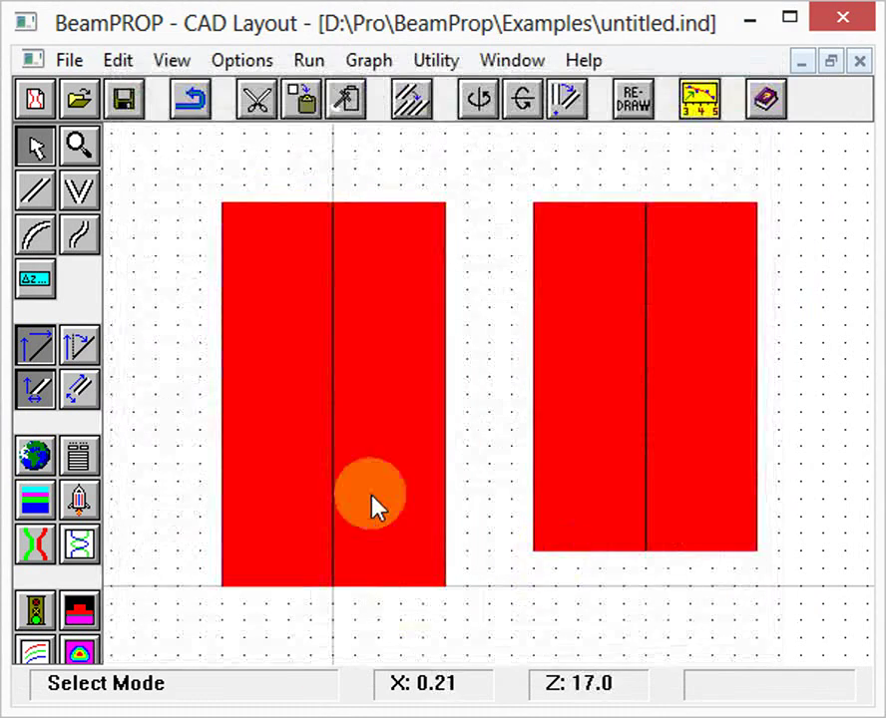
left_click(35, 620)
left_click(674, 518)
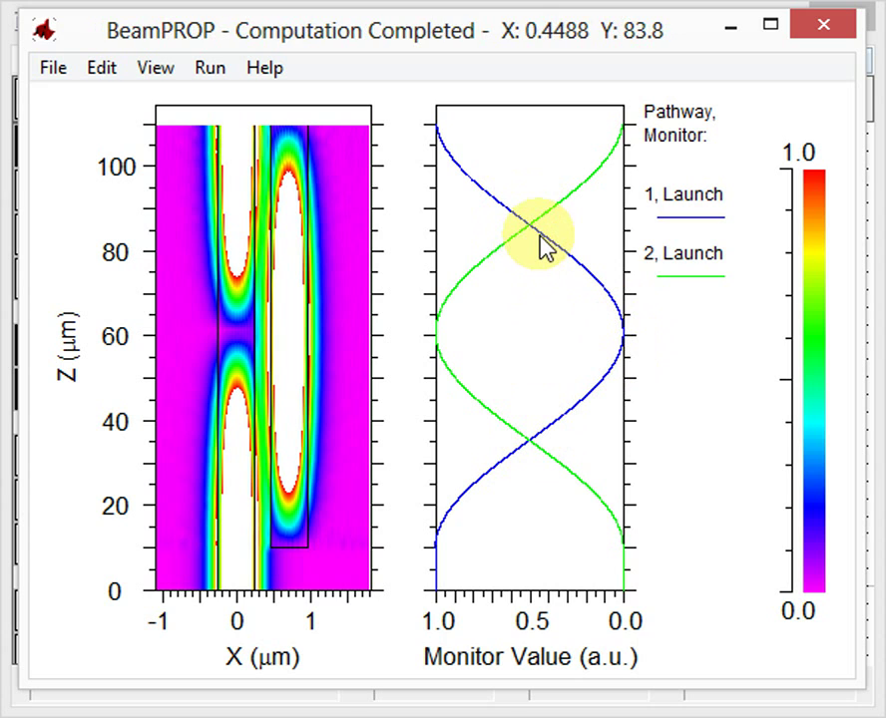
Step: Change the launch type to Gaussian in the launch parameters and rerun the field and monitor simulation
left_click(838, 34)
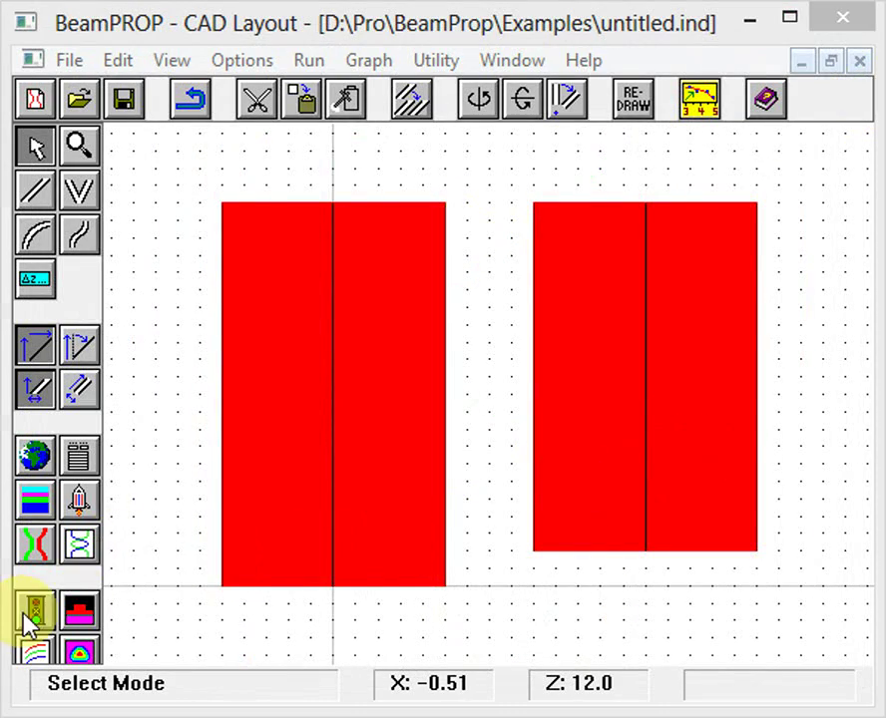
left_click(30, 612)
left_click(185, 431)
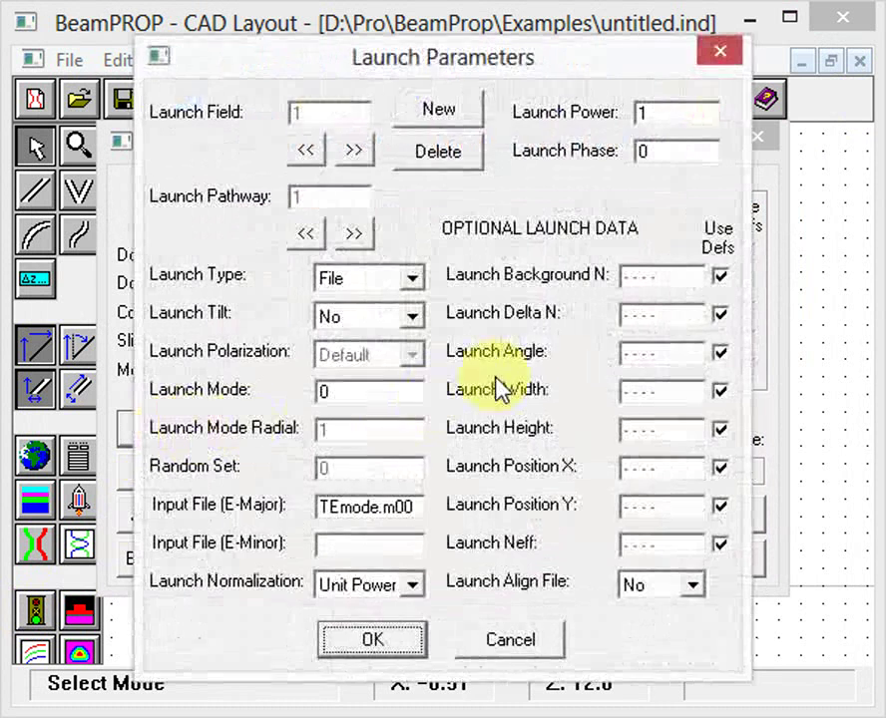
left_click(410, 280)
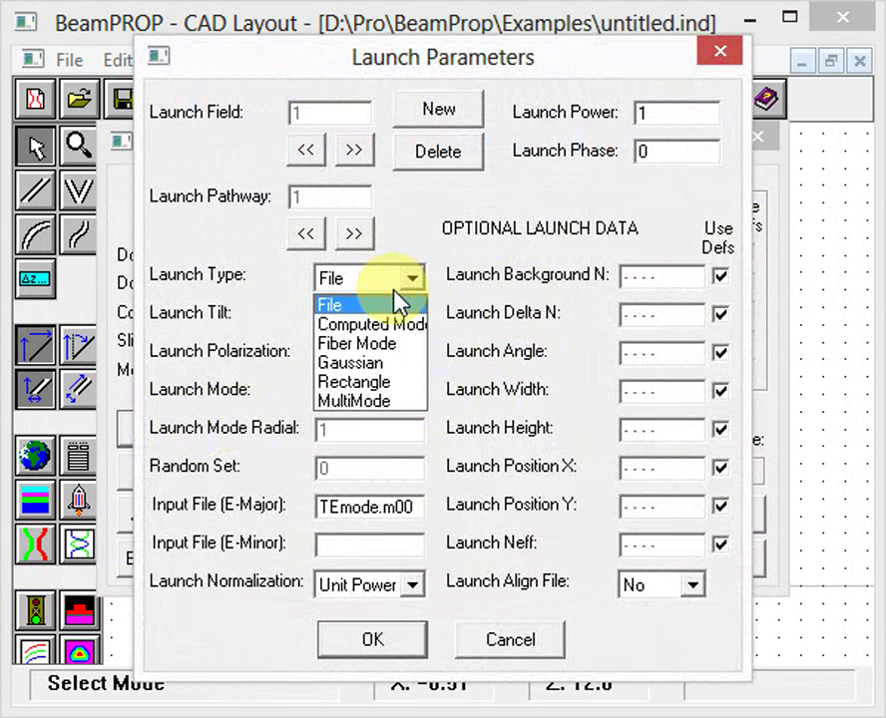
left_click(351, 363)
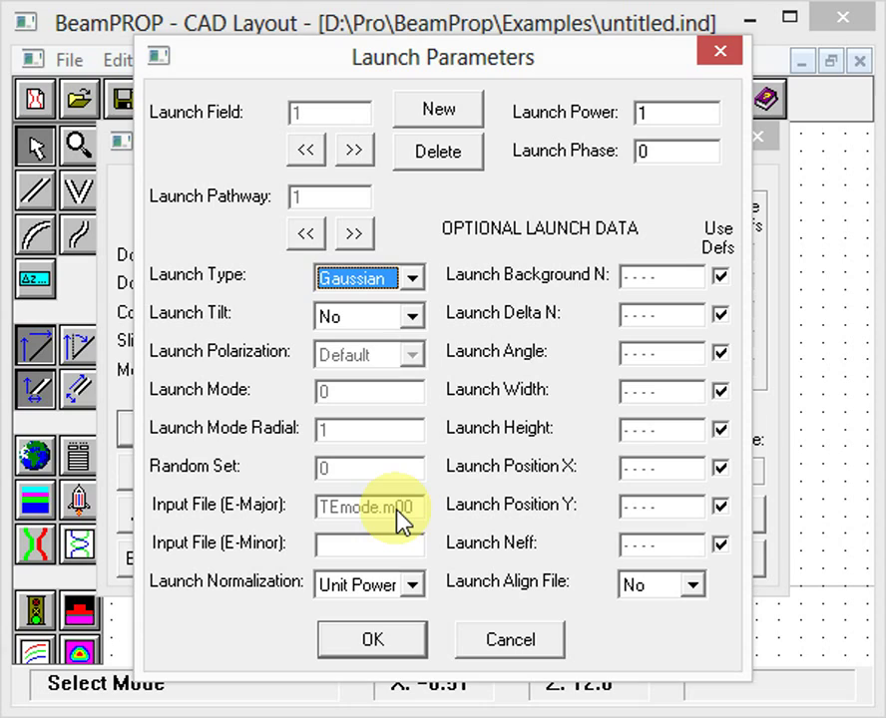
left_click(369, 636)
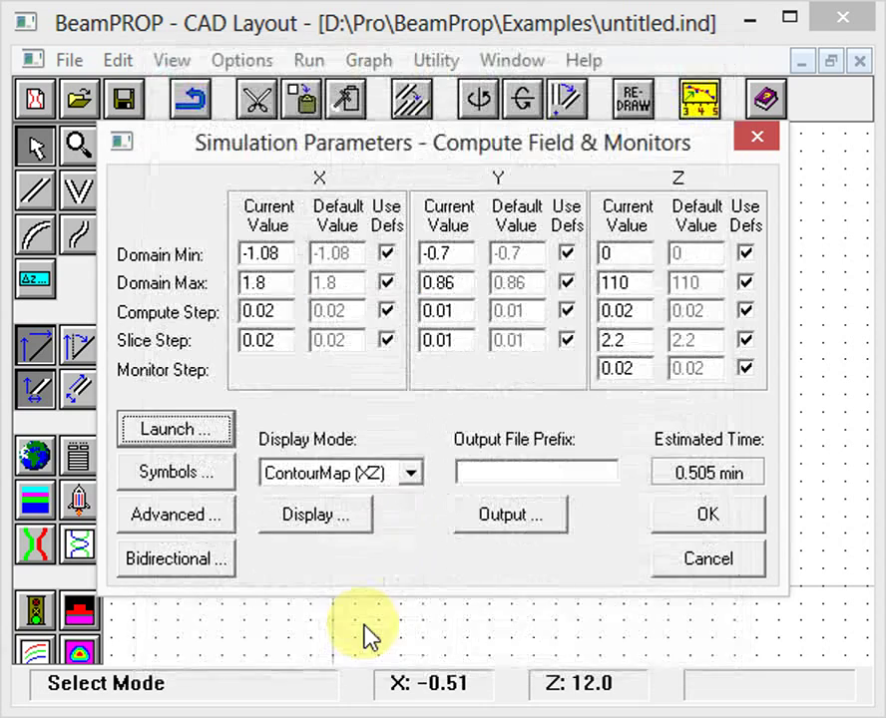
left_click(650, 516)
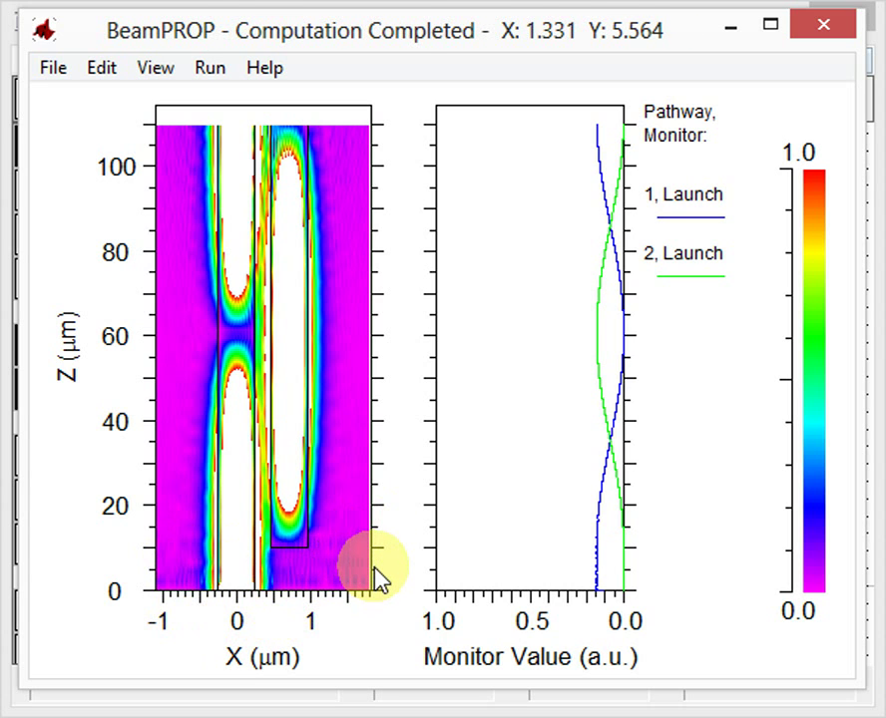
Step: Examine the field contour map and launch monitor curves from the Gaussian launch, and close the results
left_click_drag(373, 571, 265, 519)
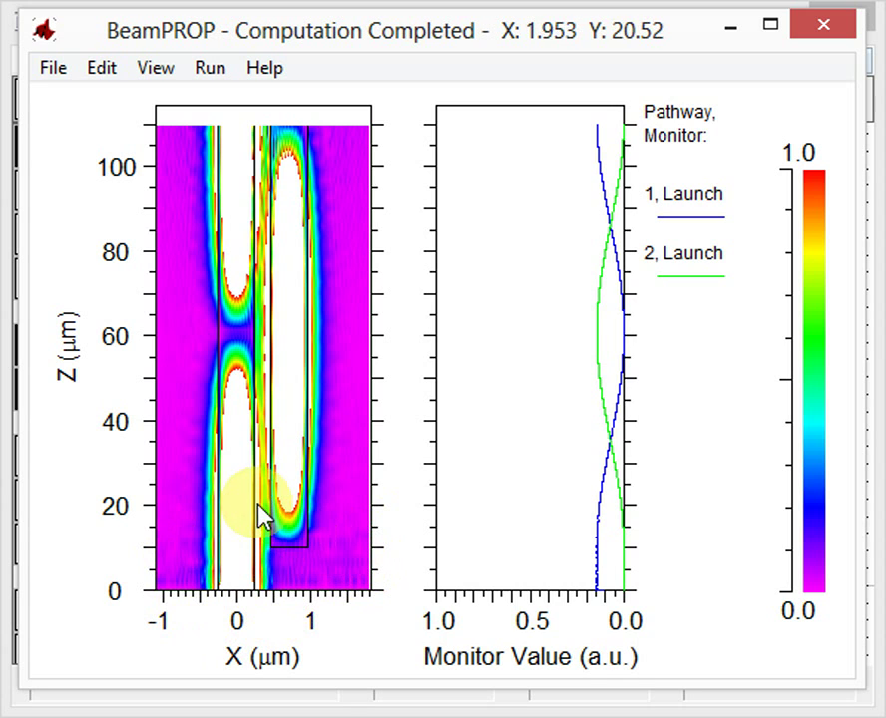
mouse_move(351, 594)
left_mouse_down()
mouse_move(302, 574)
mouse_move(182, 564)
mouse_move(113, 133)
left_mouse_up()
left_click_drag(339, 142, 316, 636)
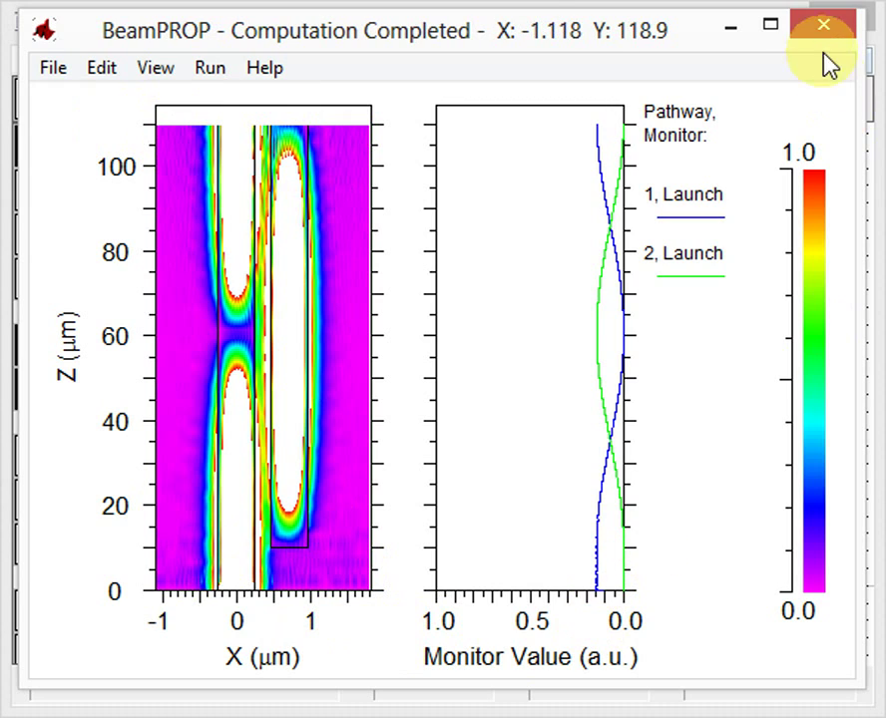
left_click(820, 24)
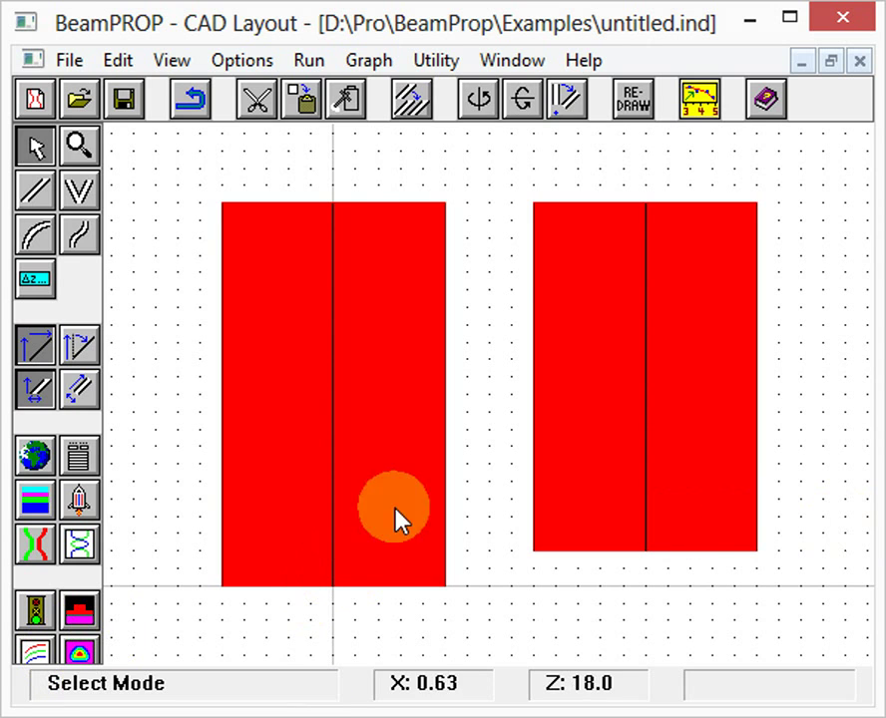
Step: Compute the transverse index profile at Z = 0 with the default domain, view it and close the plot
left_click(86, 621)
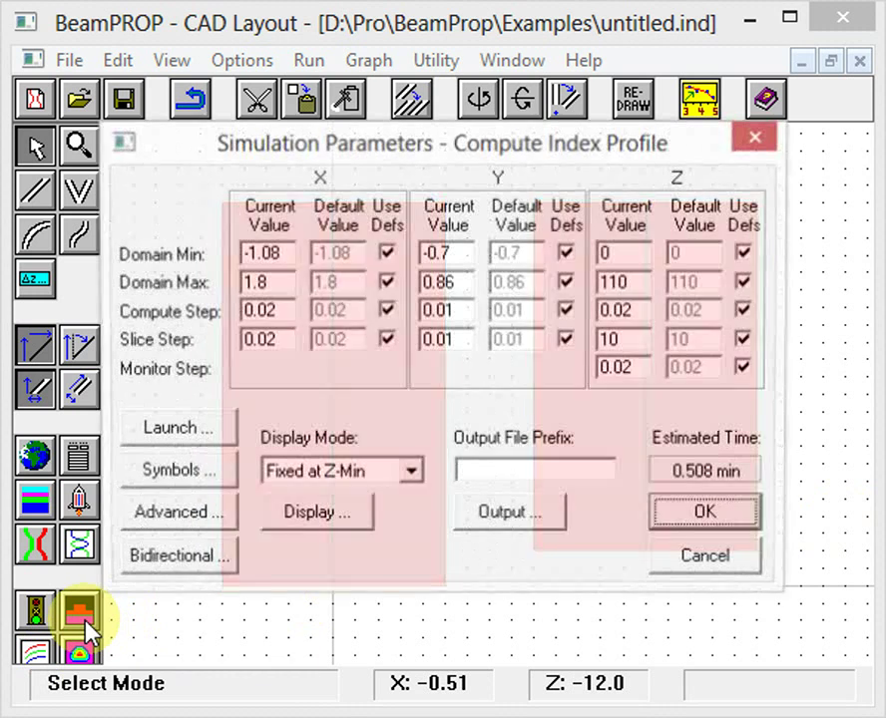
left_click(703, 514)
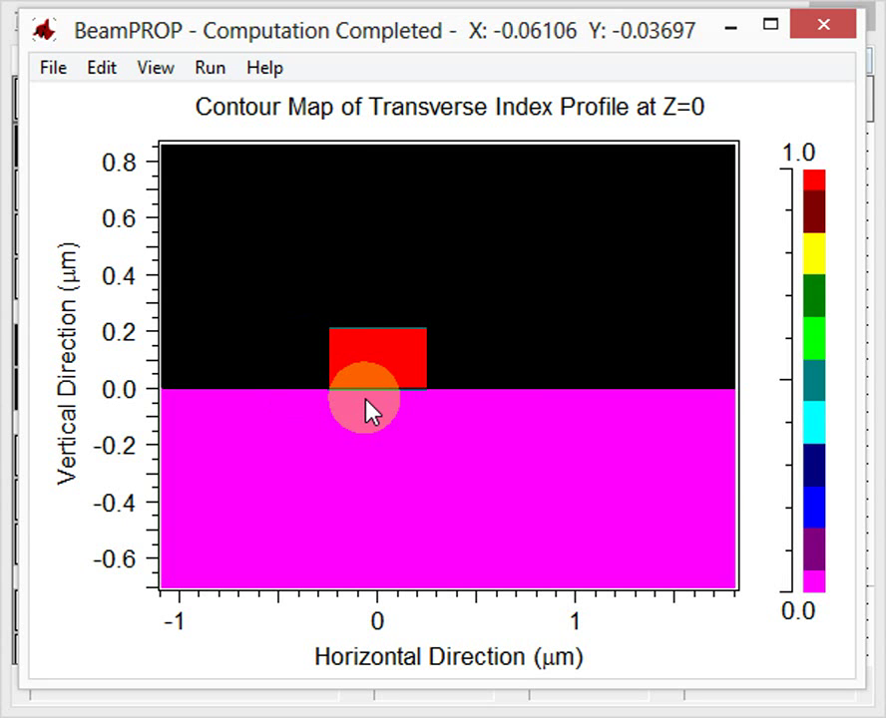
left_click(840, 30)
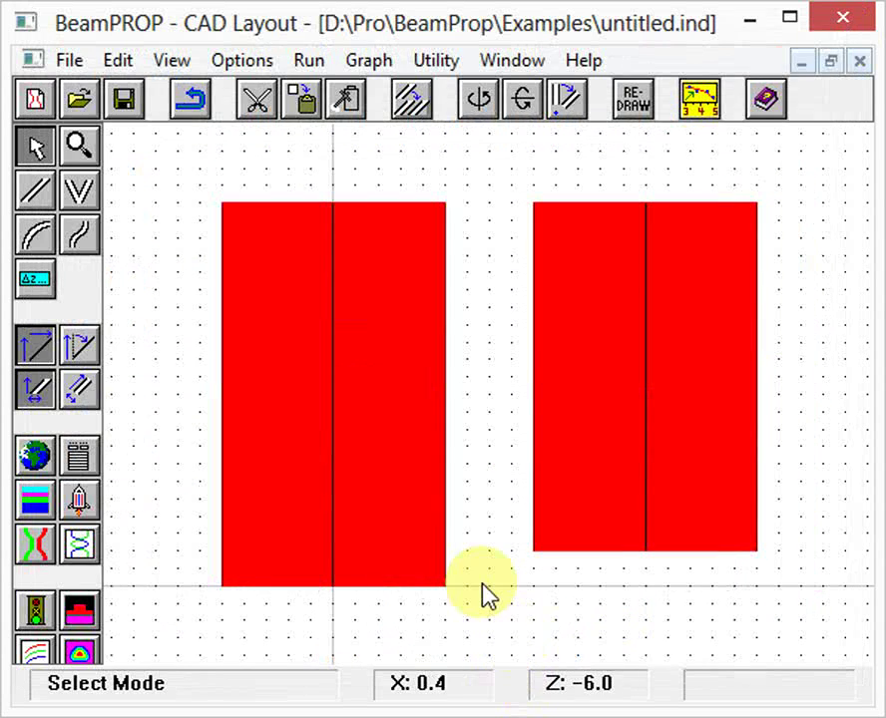
left_click(332, 570)
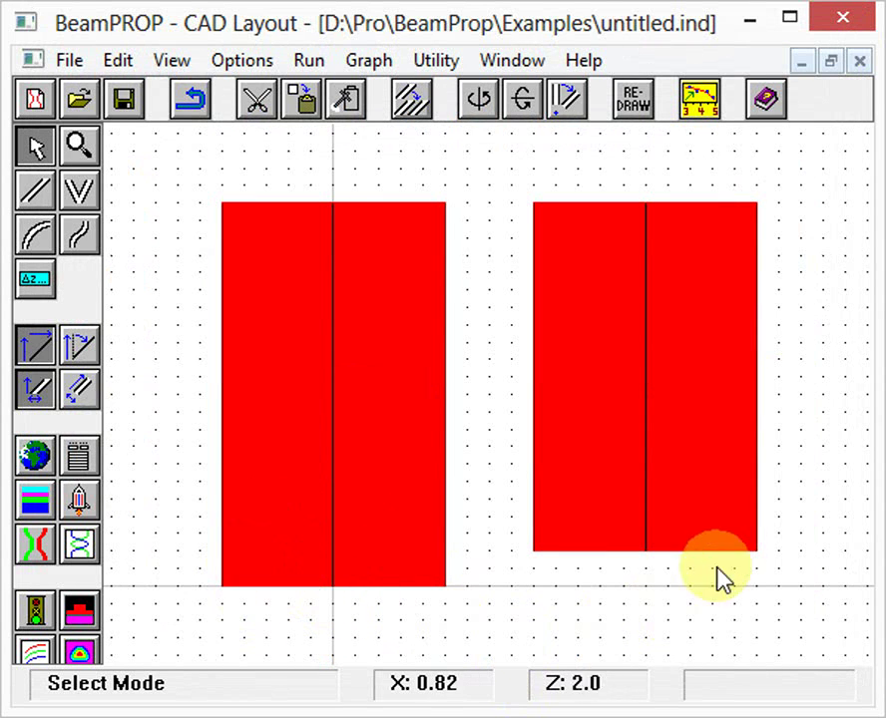
left_click(610, 523)
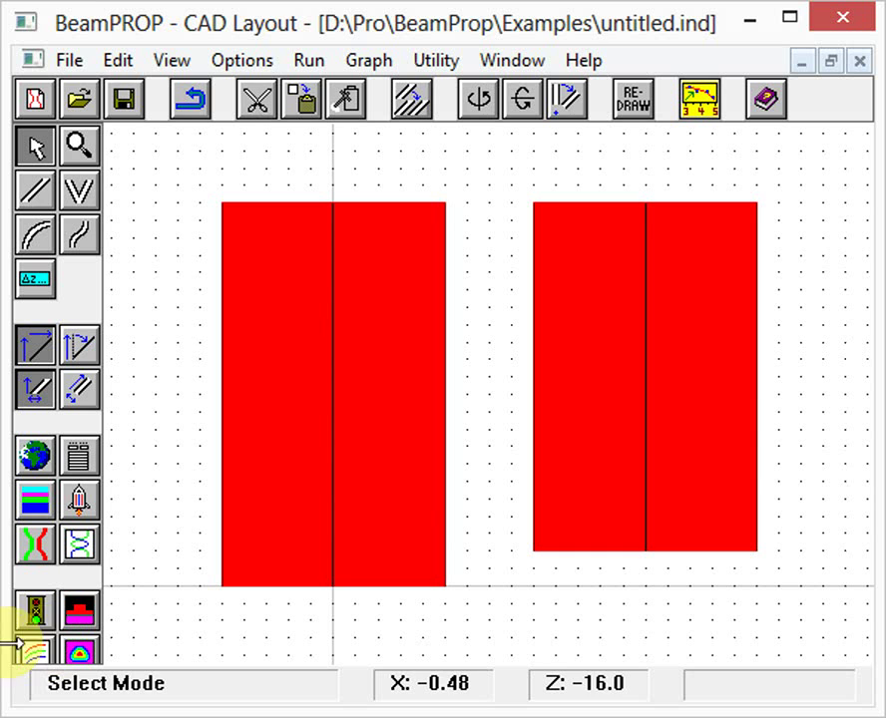
left_click(296, 575)
left_click(409, 469)
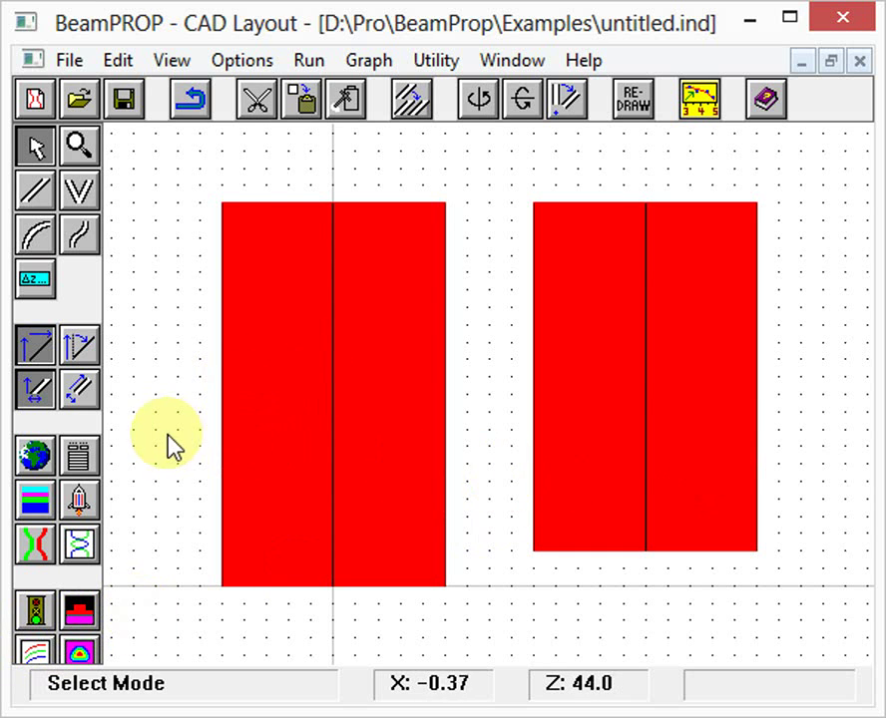
left_click(408, 452)
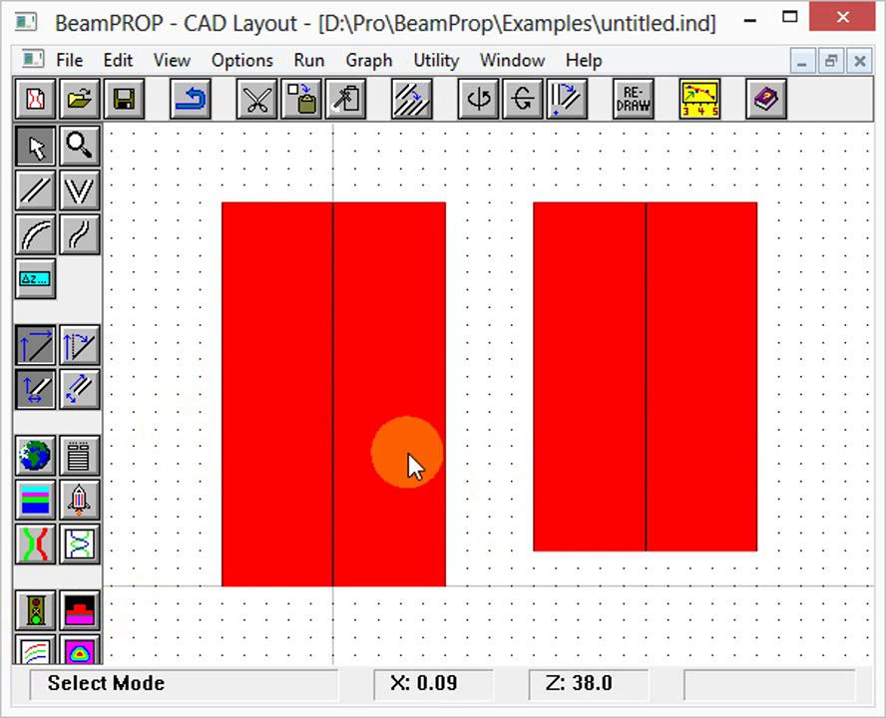
Step: Compute the index profile with both the Z domain minimum and maximum overridden to 20, and close the plot
left_click(90, 621)
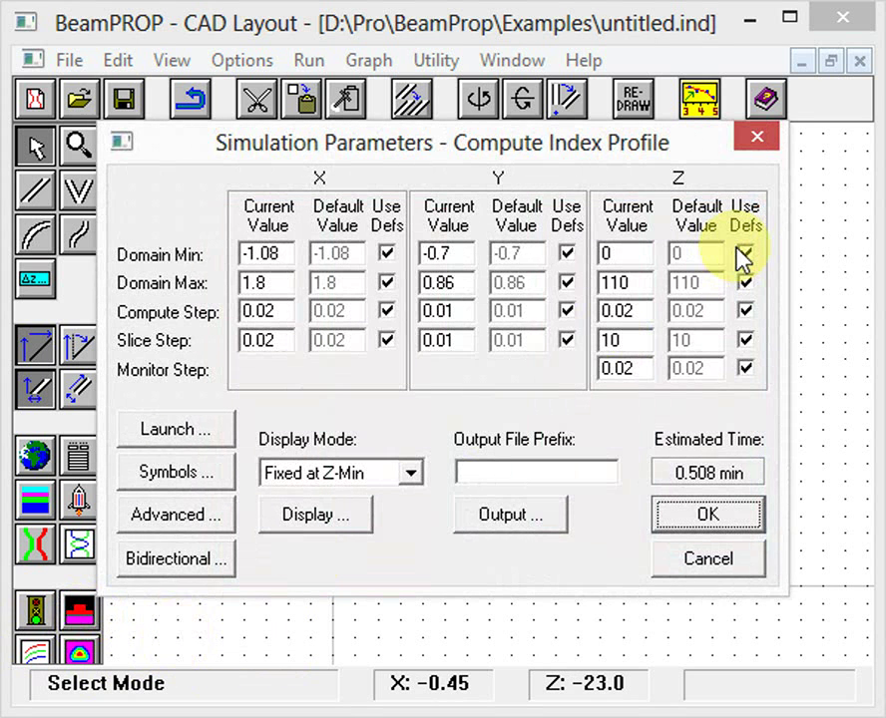
left_click(745, 253)
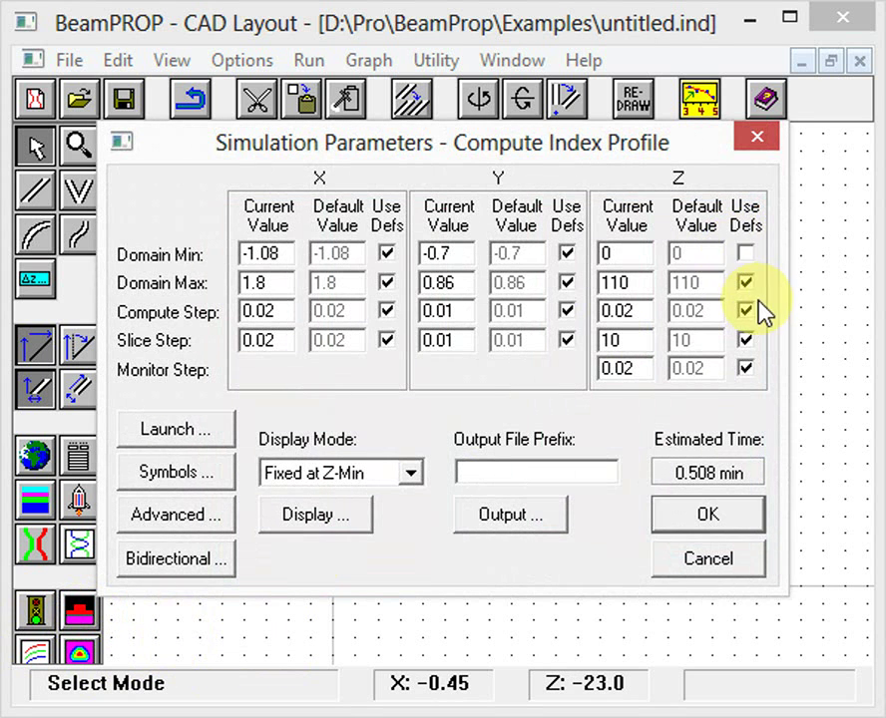
left_click(745, 282)
double_click(636, 257)
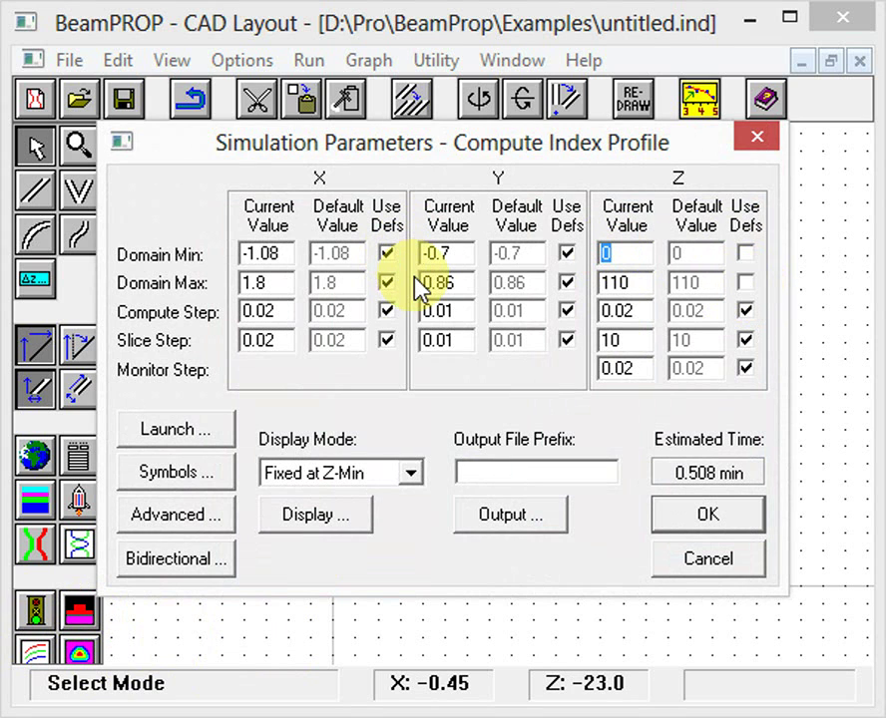
type("20")
double_click(632, 283)
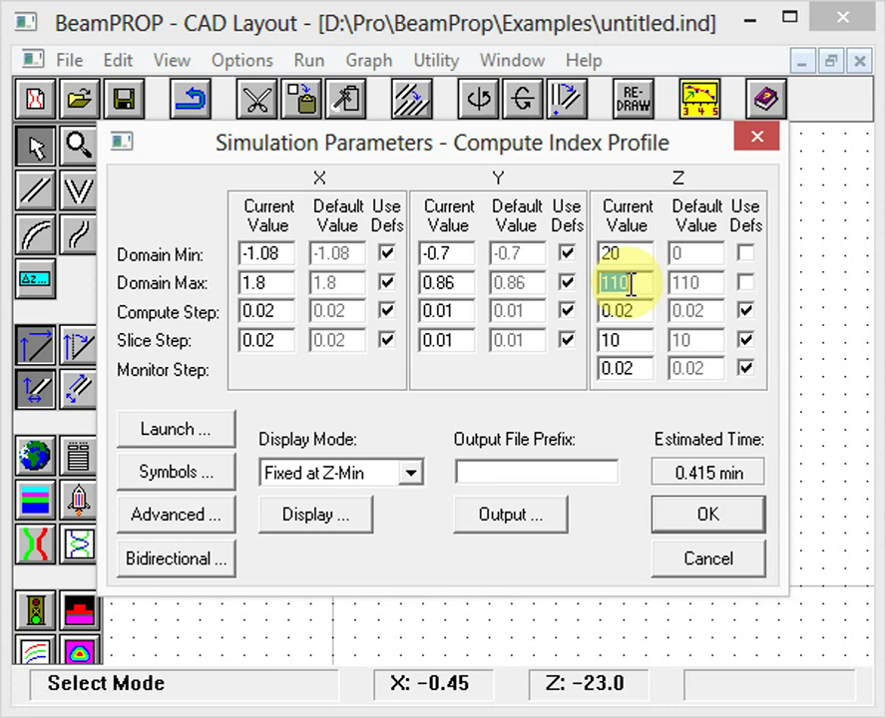
type("20")
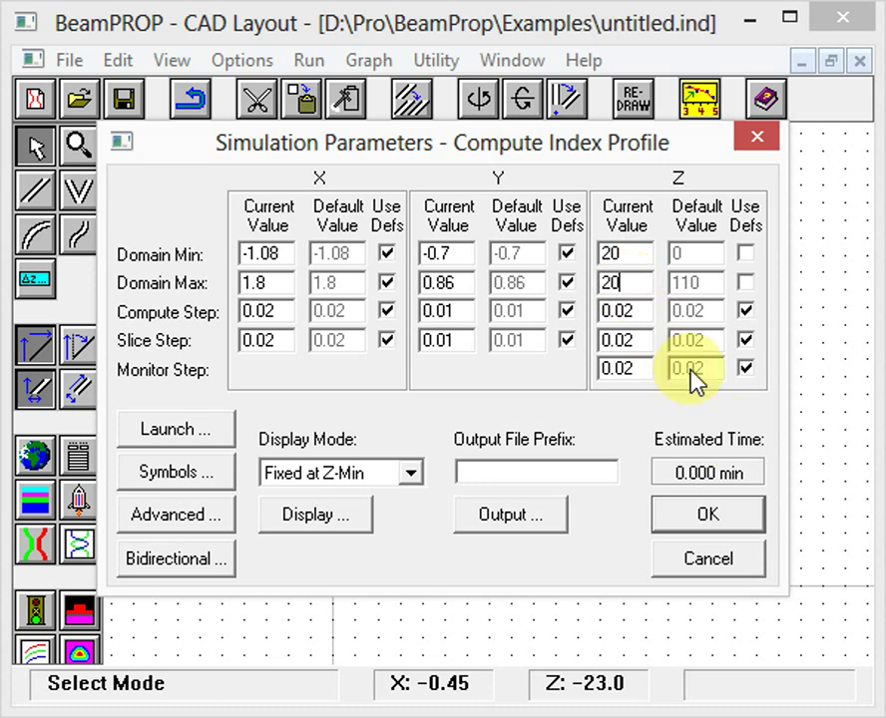
left_click(731, 511)
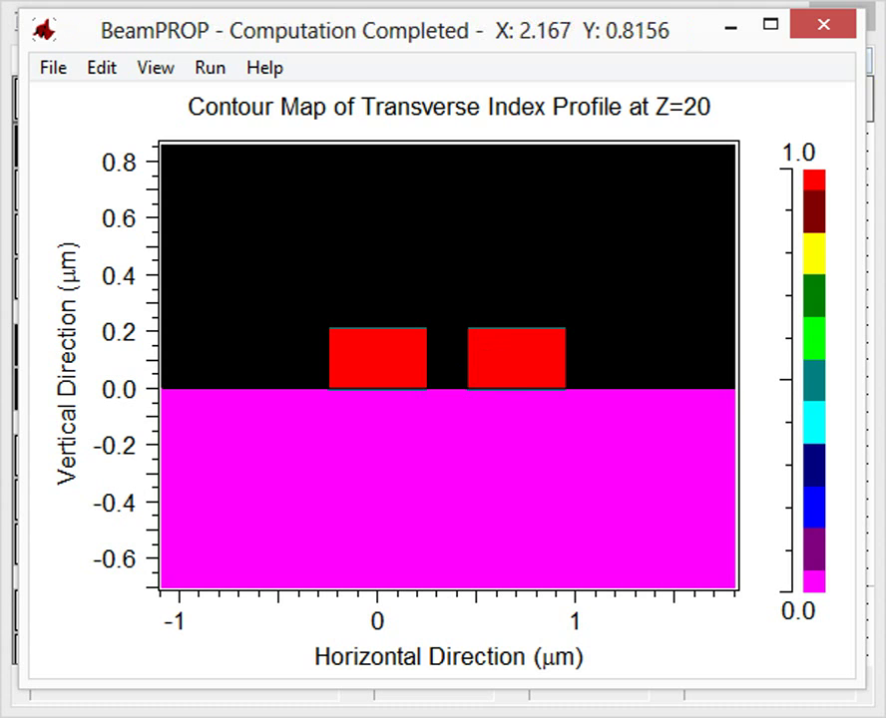
left_click(818, 24)
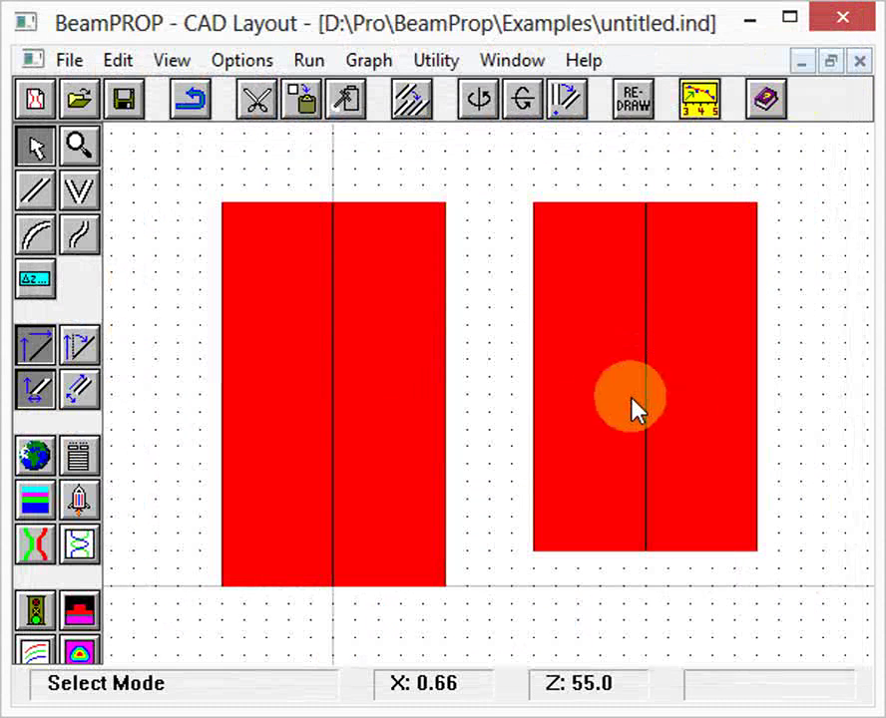
left_click(695, 101)
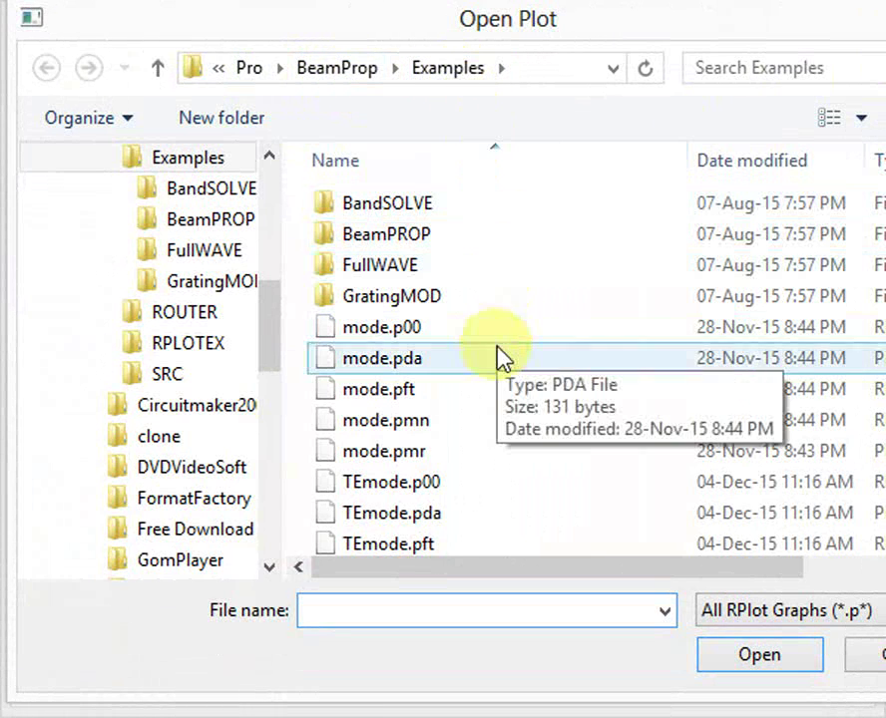
left_click(463, 491)
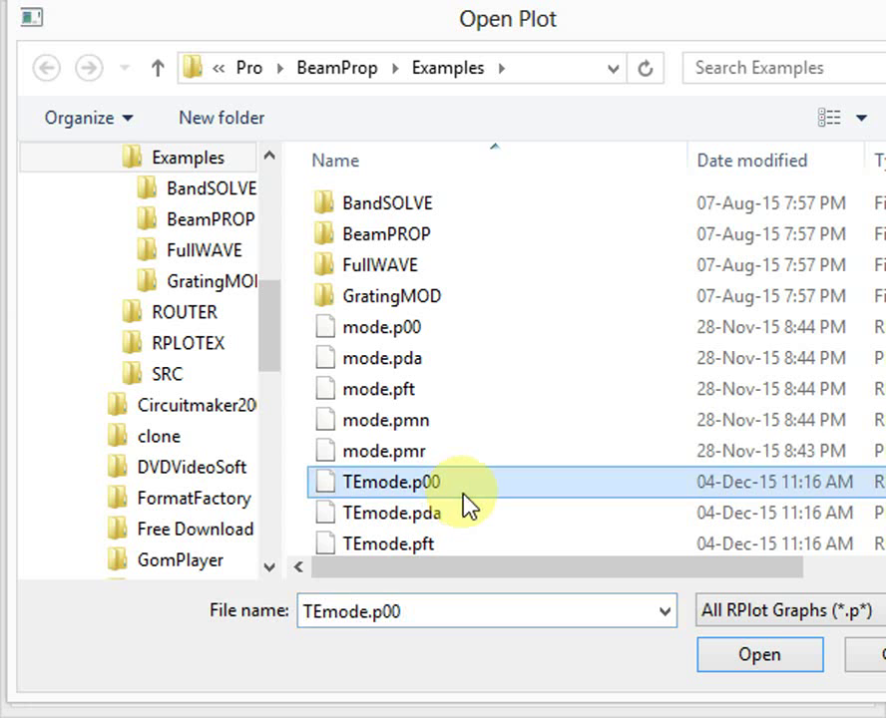
scroll(465, 503, "down", 1)
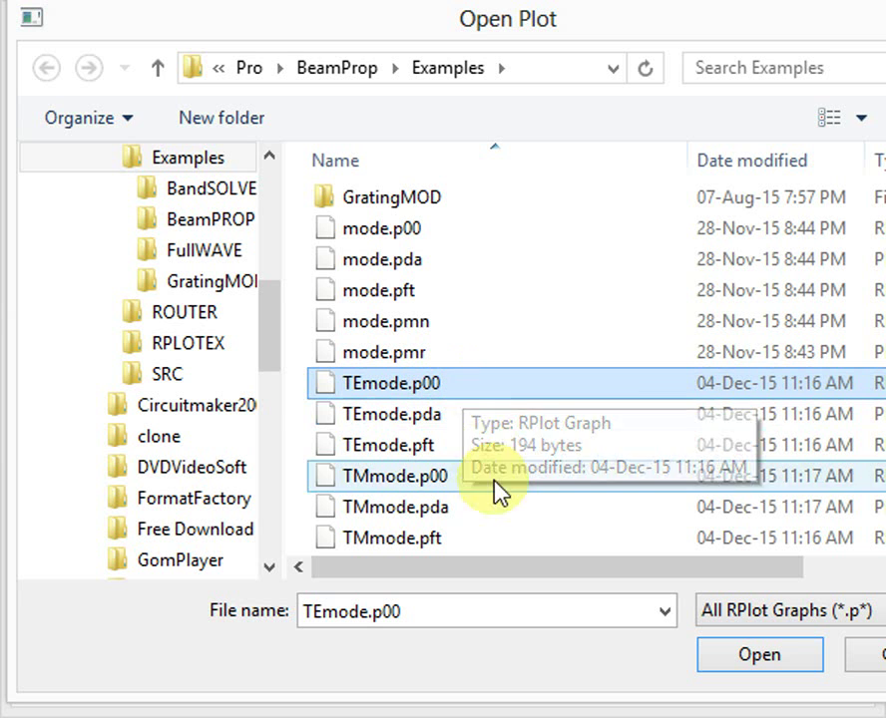
left_click(870, 654)
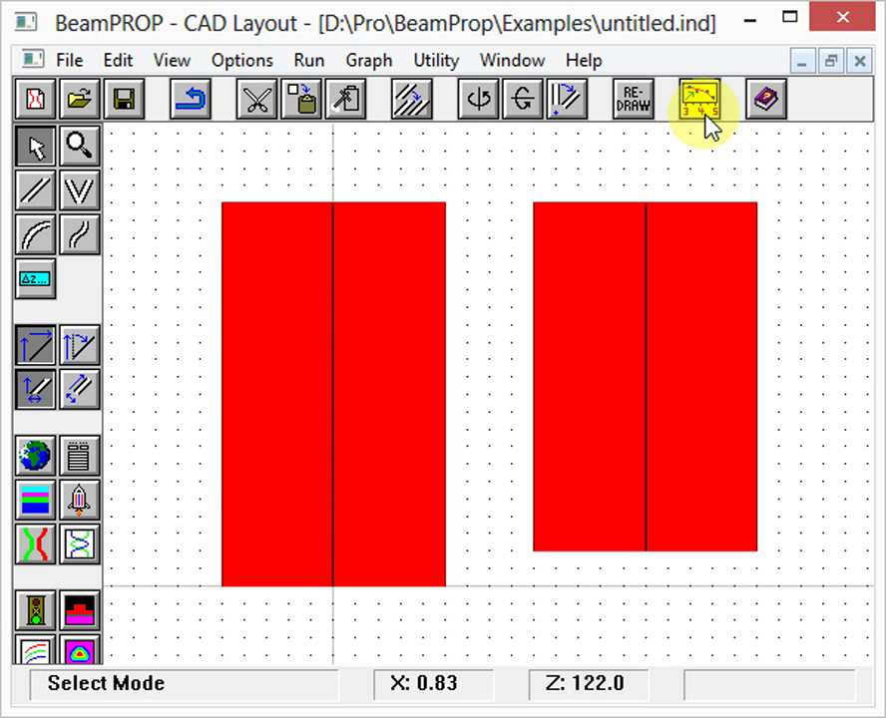
Step: Open the saved TEmode.p00 plot in WinPlot, examine the transverse mode profile and close it
left_click(708, 118)
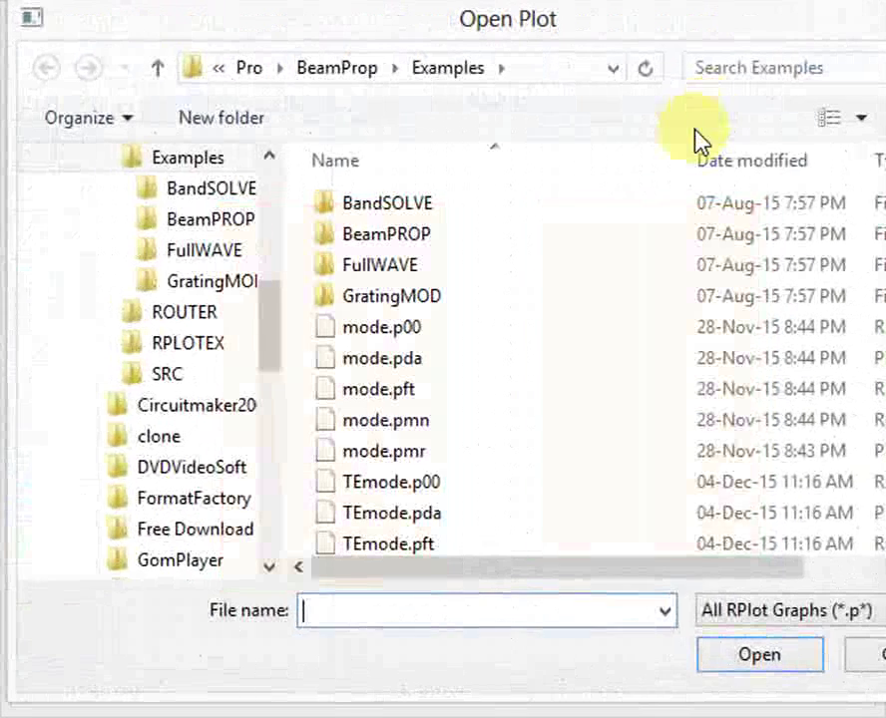
left_click(504, 488)
scroll(506, 499, "down", 1)
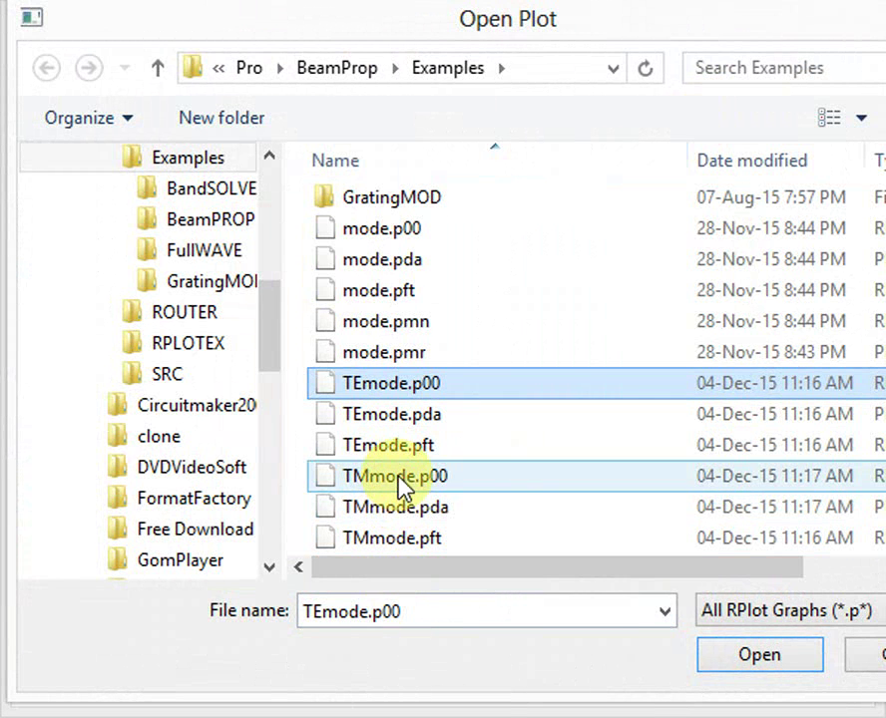
double_click(452, 392)
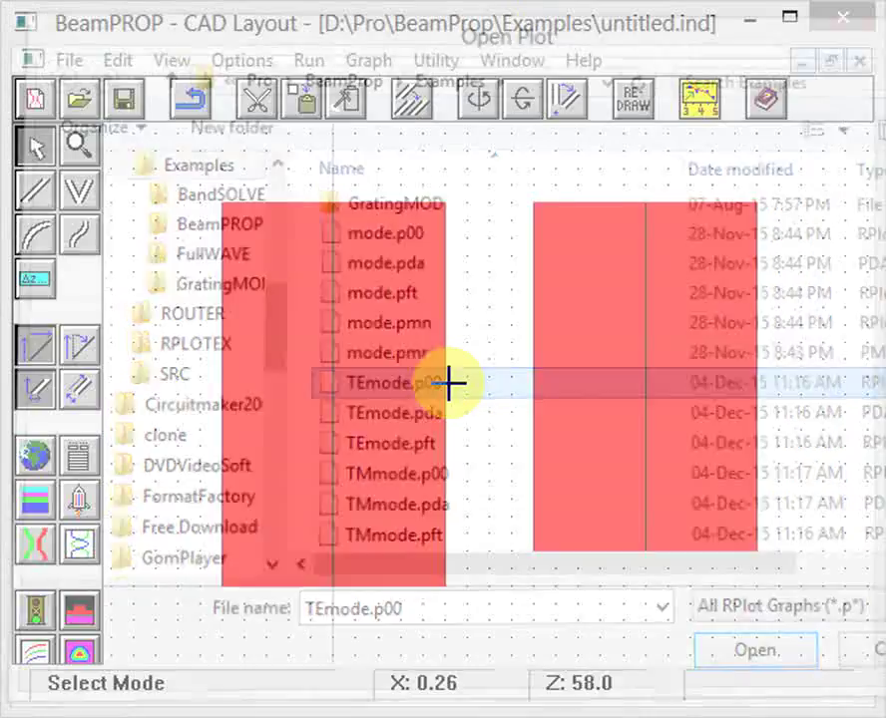
left_click_drag(619, 72, 603, 24)
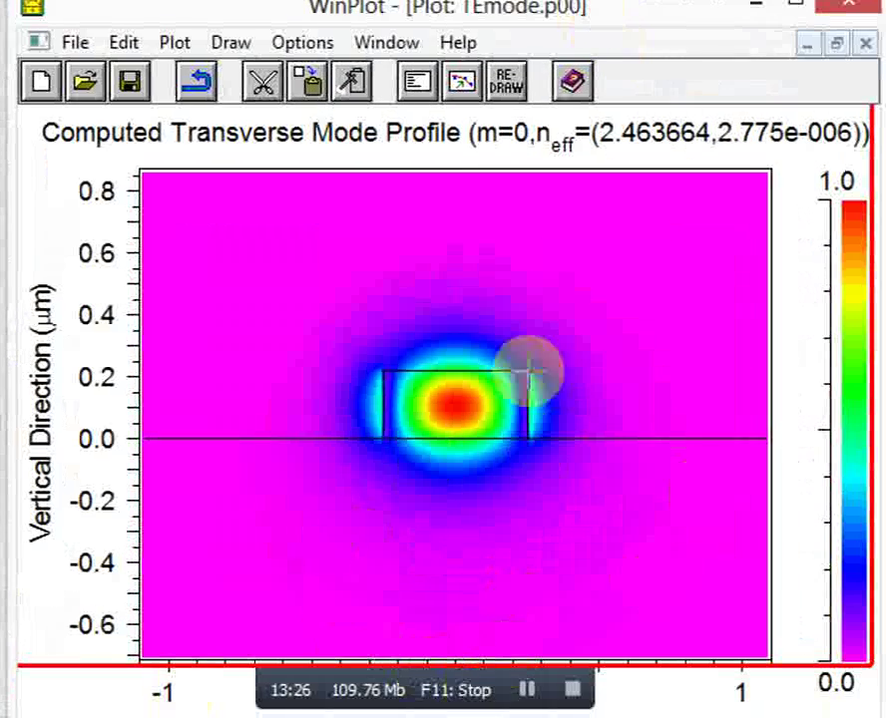
double_click(579, 14)
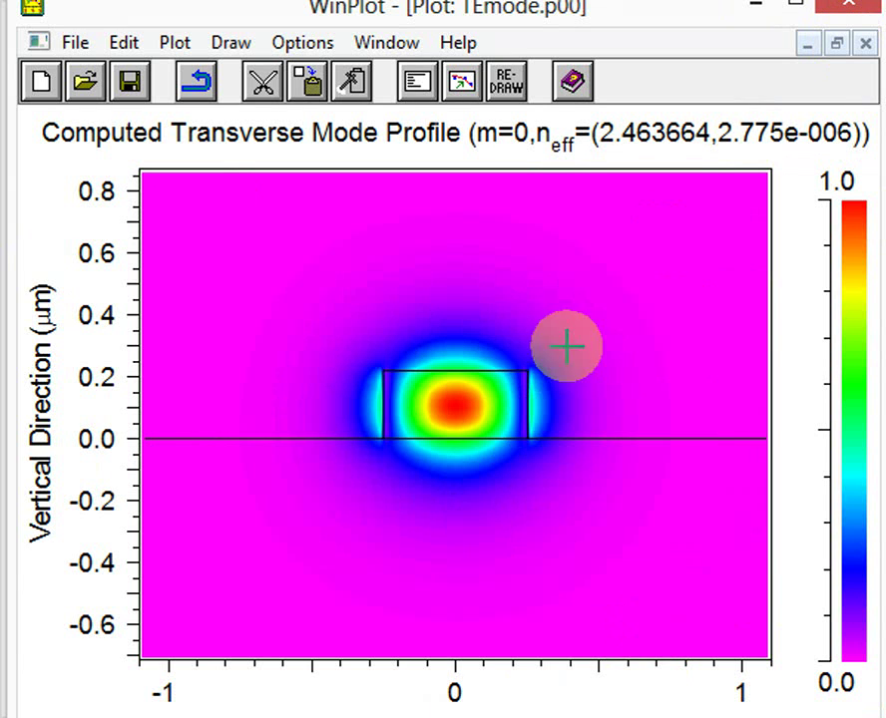
left_click(74, 42)
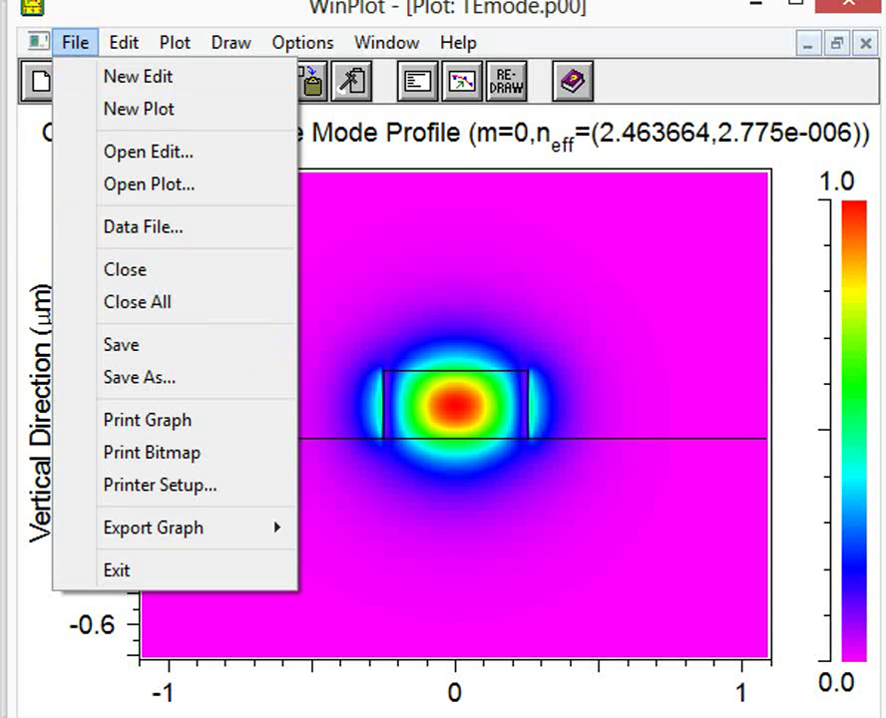
left_click(850, 7)
Step: Open the saved TEmode.pft plot to view the computed TE mode spectrum
left_click(704, 100)
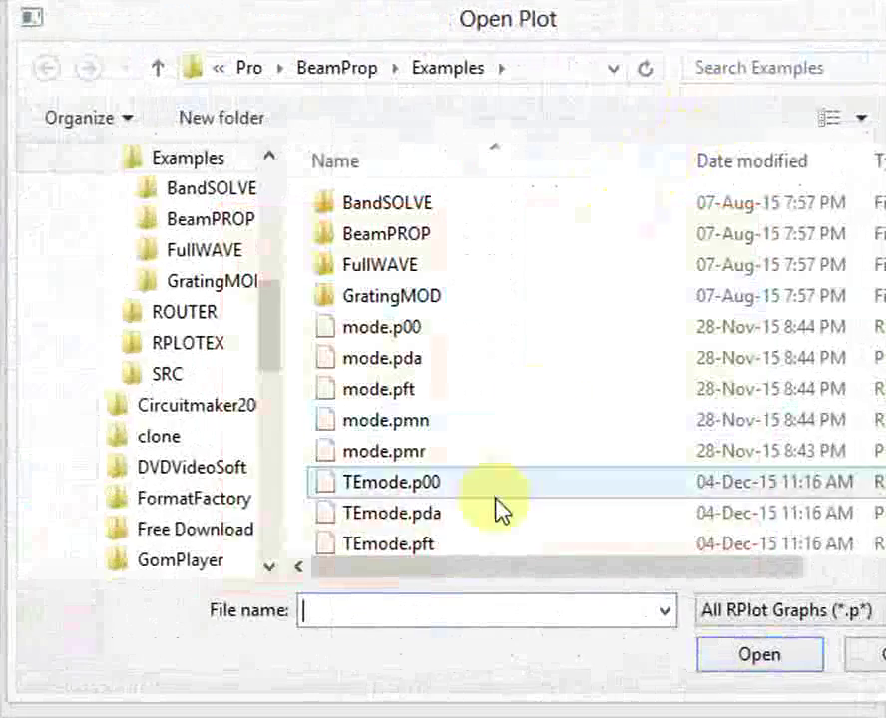
double_click(399, 550)
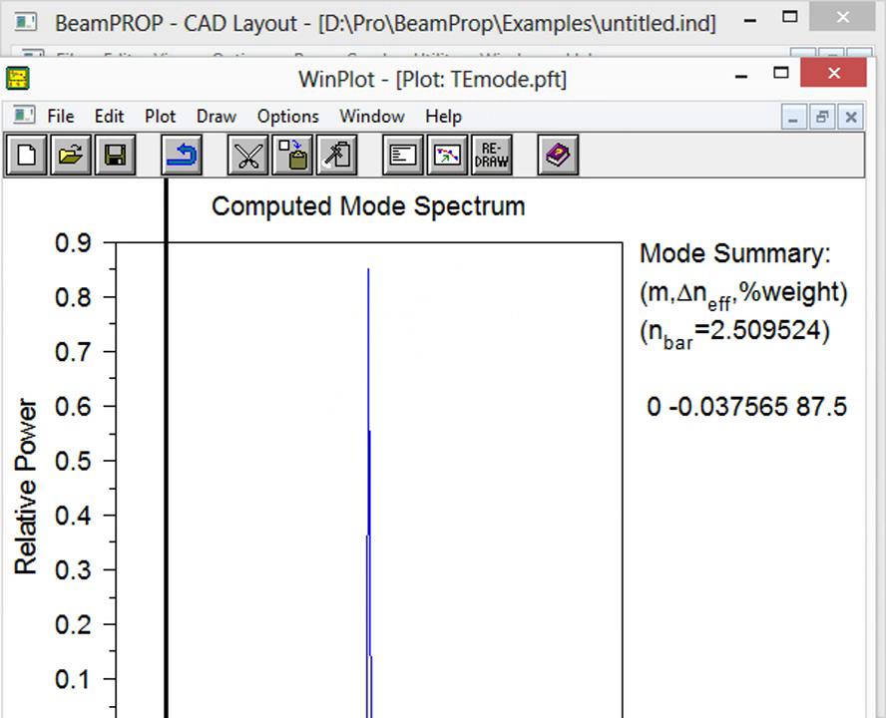
Step: Close the mode spectrum plot and inspect the drawing commands in the saved TEmode.pda file, closing it when finished
left_click_drag(674, 88, 680, 33)
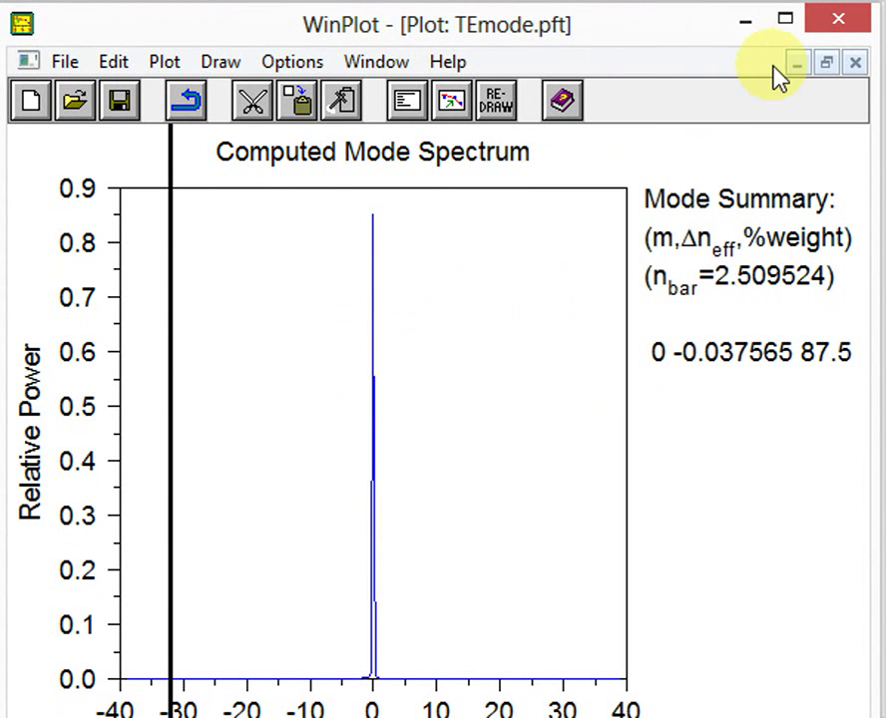
left_click(845, 18)
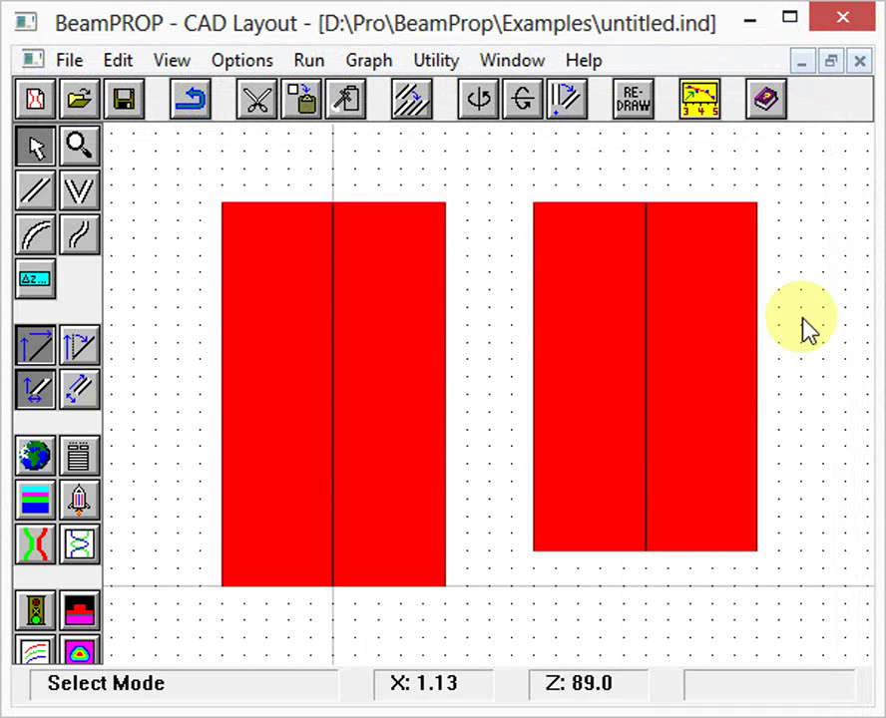
left_click(699, 98)
left_click(384, 548)
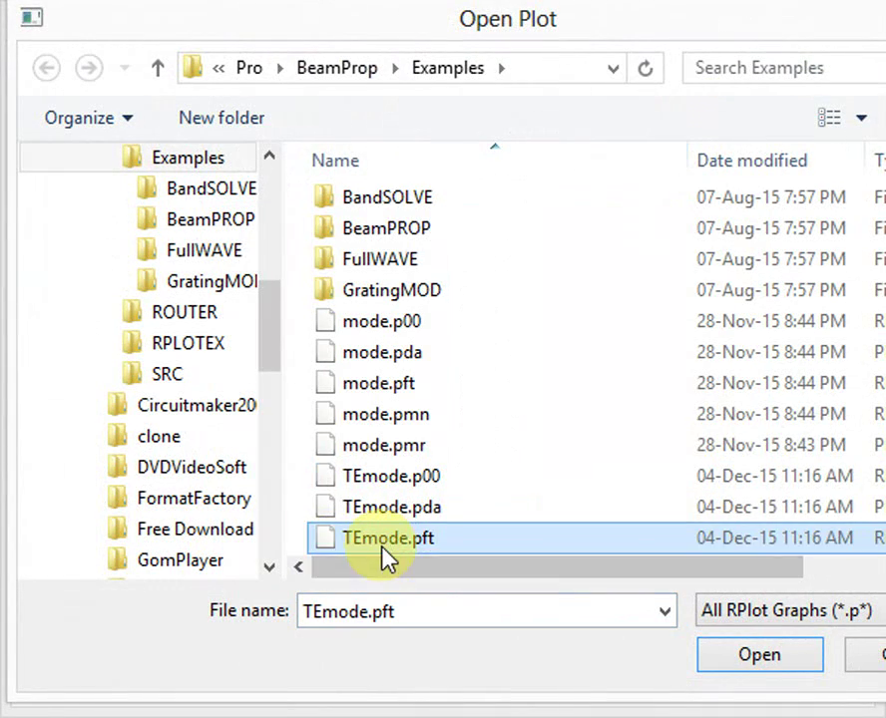
scroll(409, 499, "down", 1)
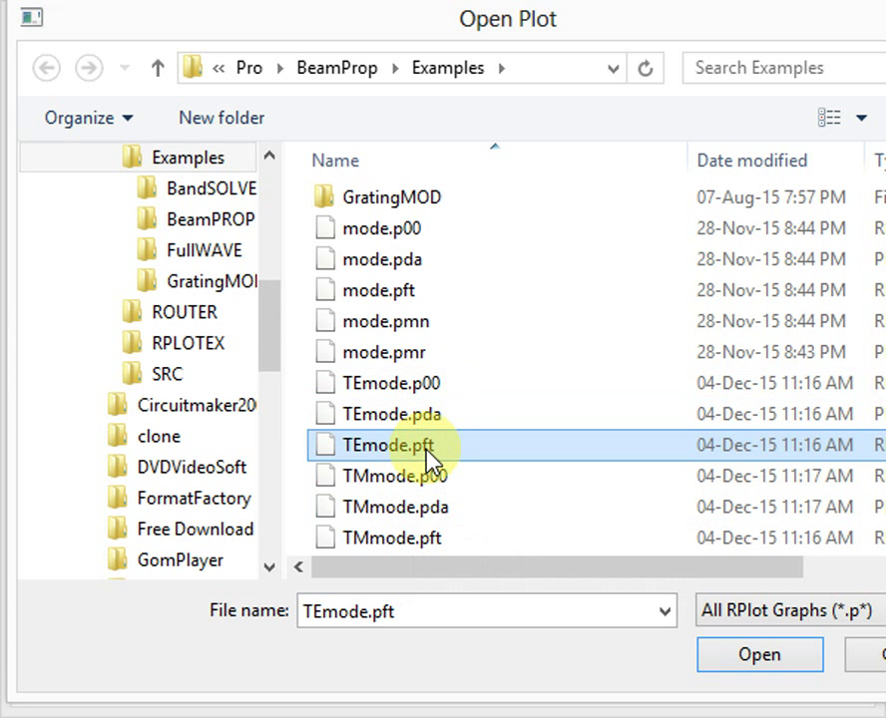
double_click(427, 417)
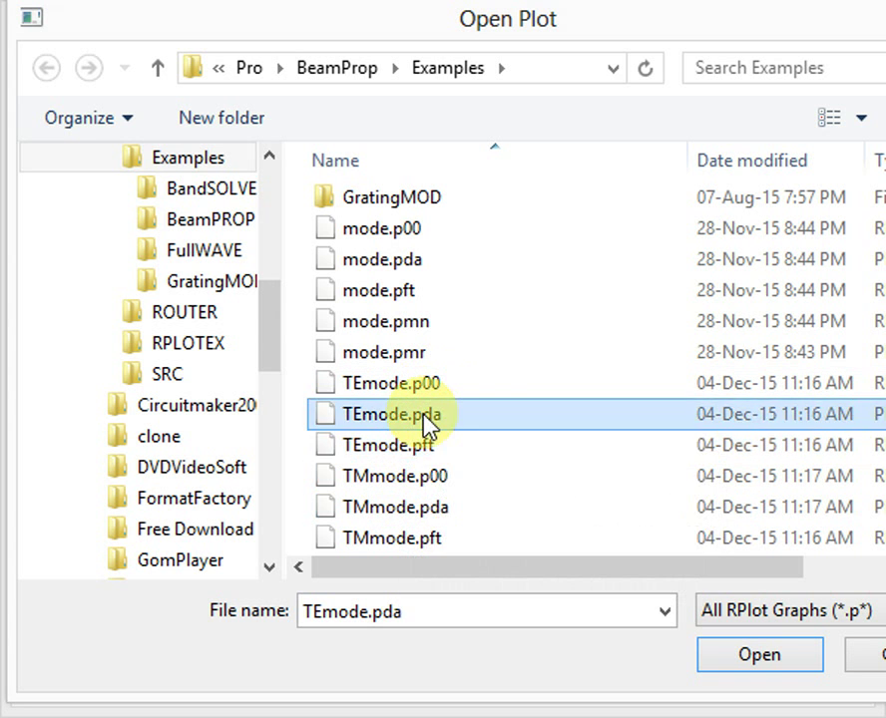
left_click(662, 471)
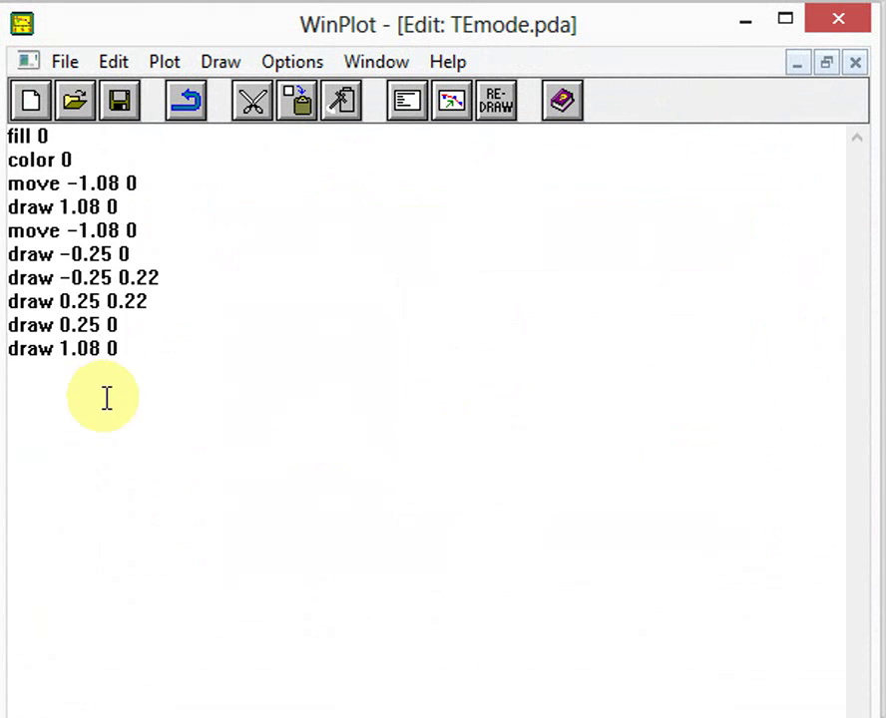
left_click(112, 339)
key("ctrl+a")
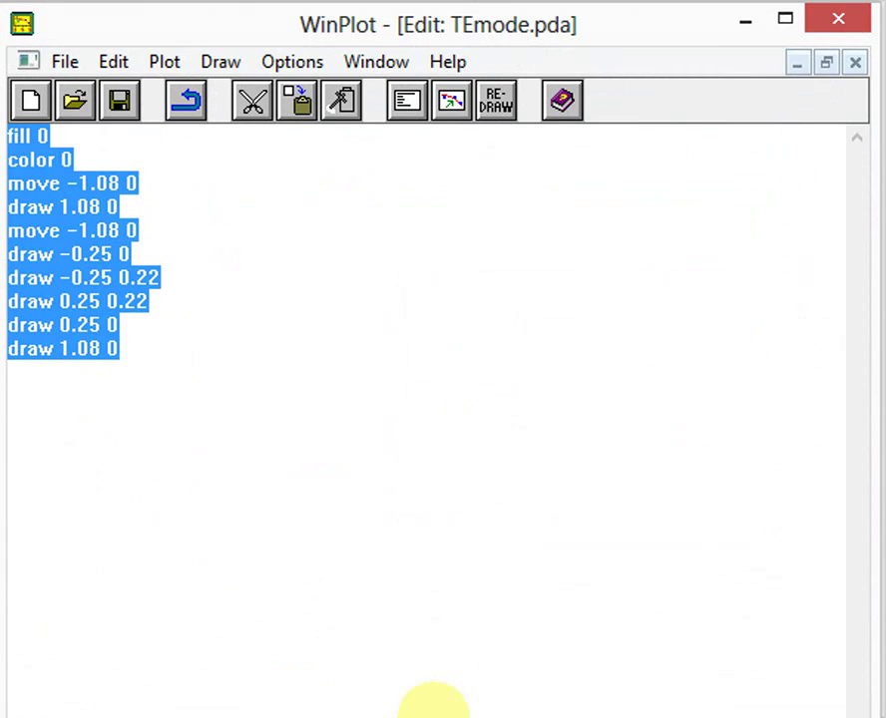
left_click(849, 18)
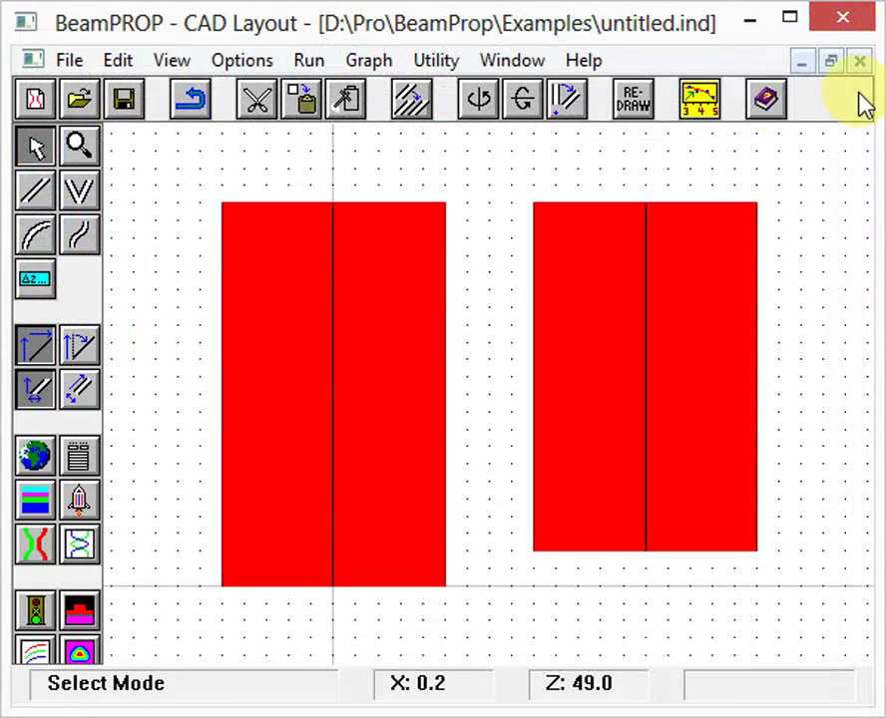
Step: Open the saved mode.p00 plot to view the transverse mode profile and close it
left_click(700, 103)
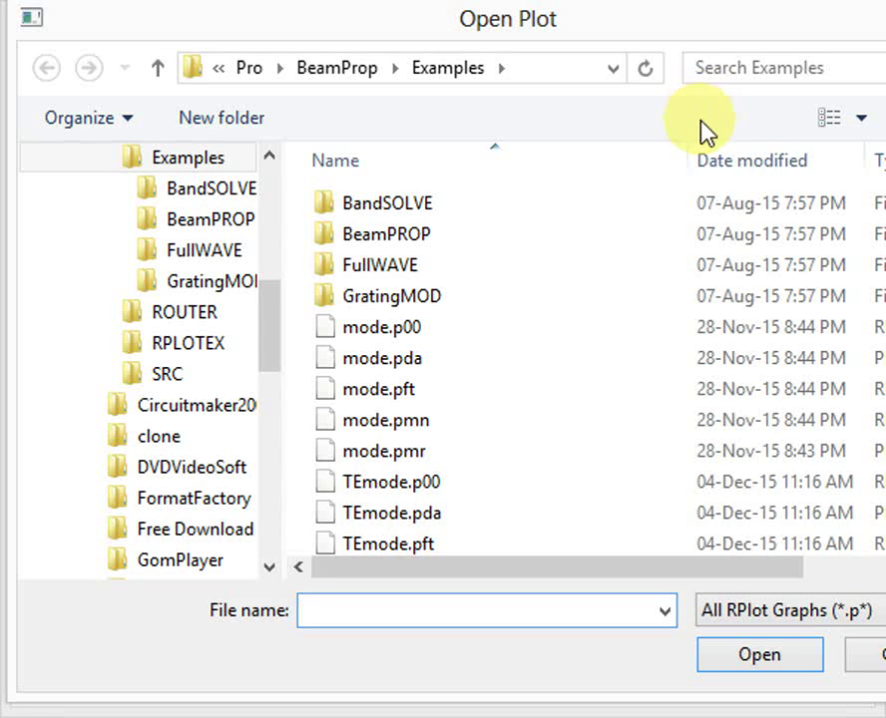
left_click(479, 354)
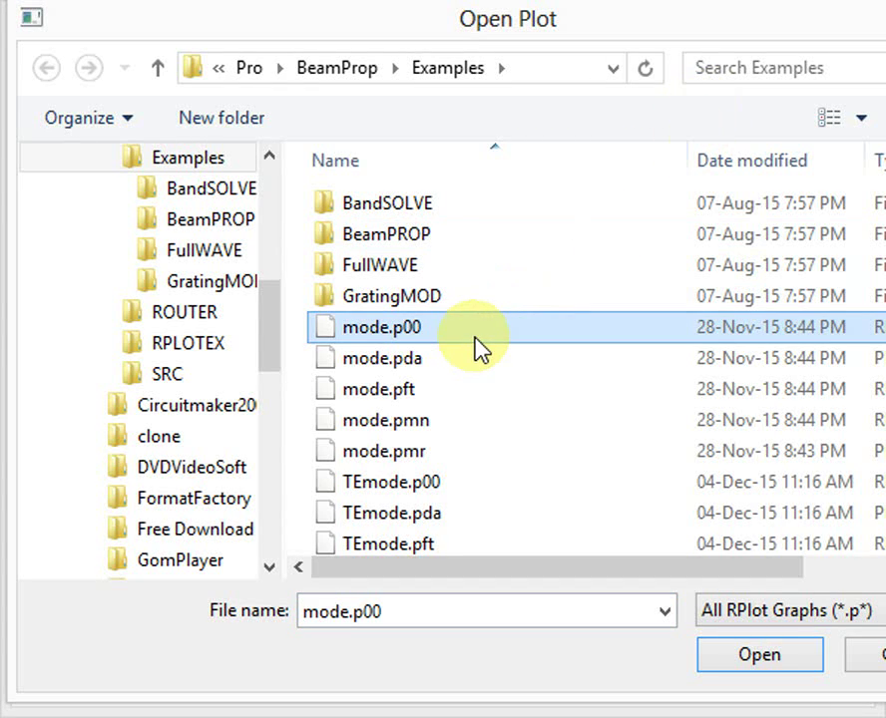
double_click(476, 341)
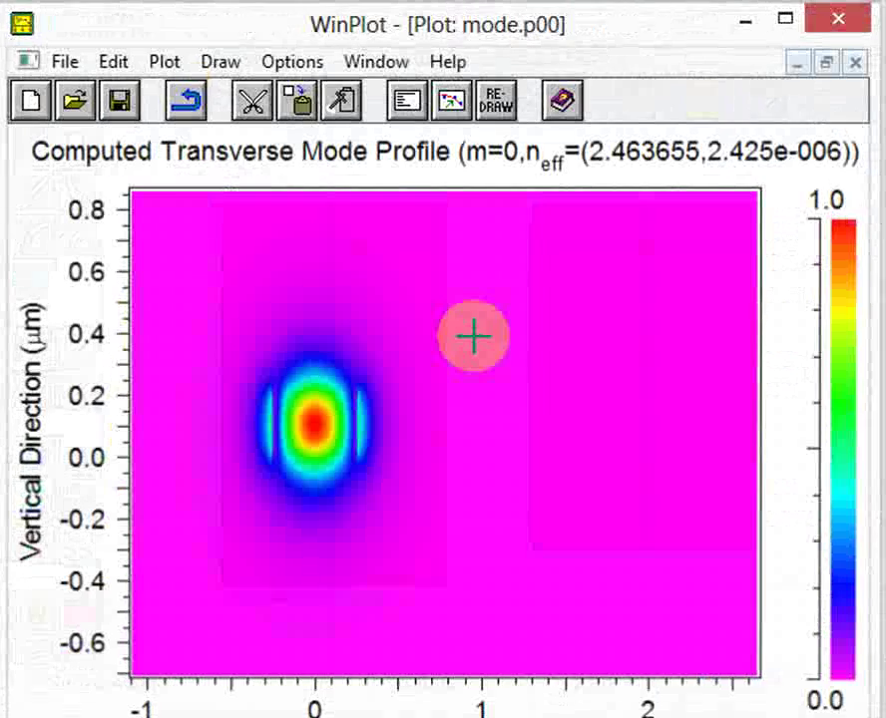
left_click(840, 30)
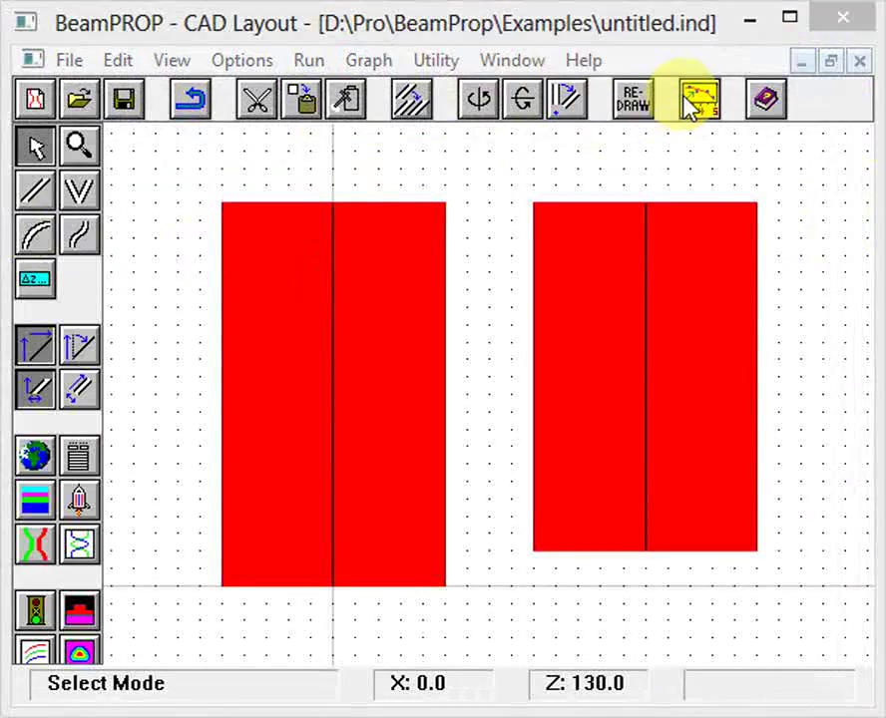
Step: Open the saved TMmode.p00 plot, examine the TM transverse mode profile and close it
left_click(691, 103)
left_click(451, 402)
scroll(543, 464, "down", 1)
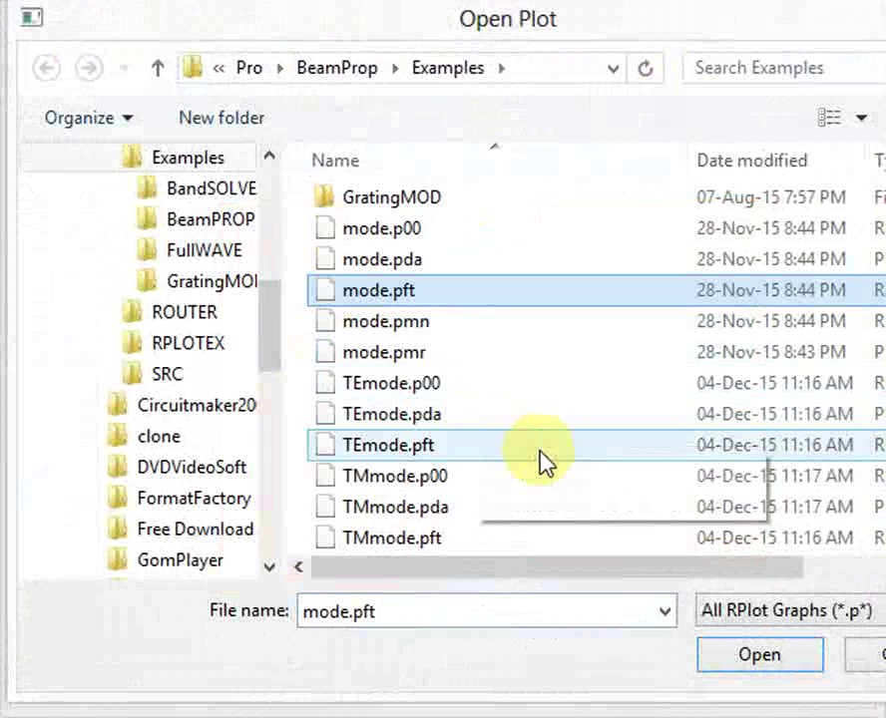
double_click(399, 478)
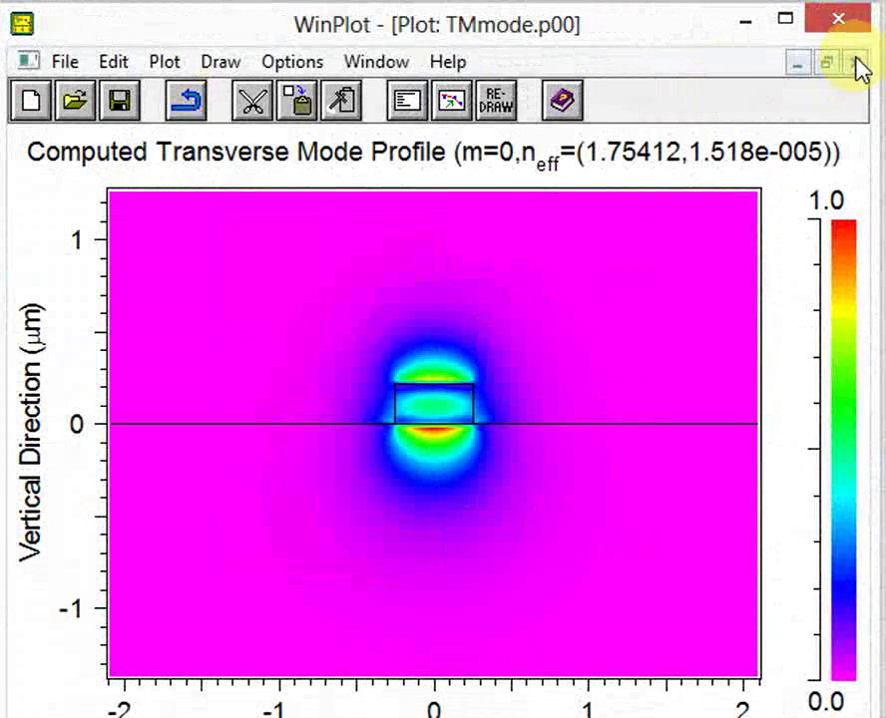
left_click(855, 23)
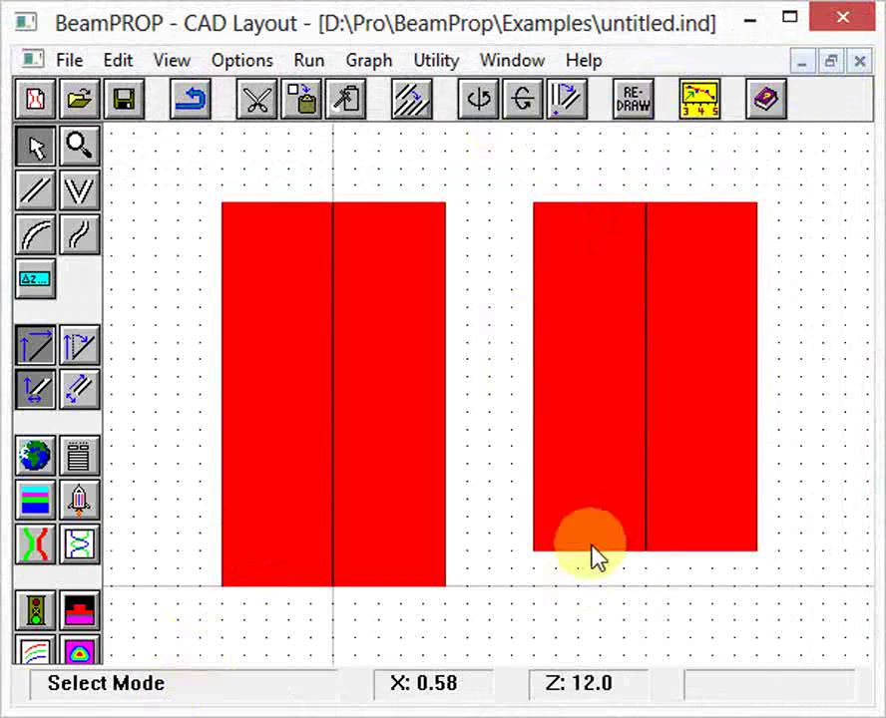
Step: Start the field simulation with the default Z domain limits and the output file prefix Sim, and stop it early
left_click(34, 629)
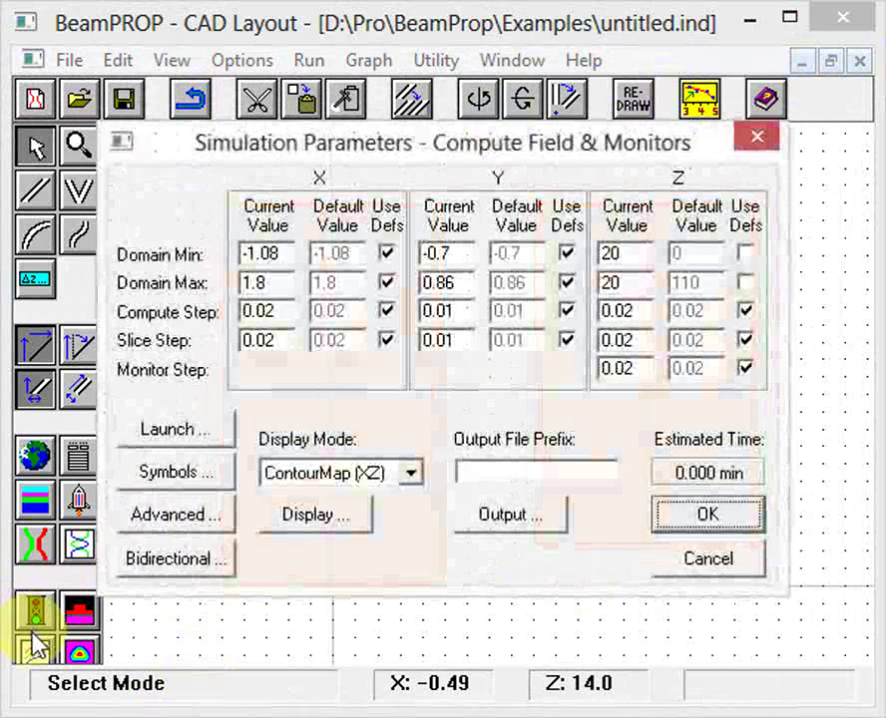
left_click(746, 255)
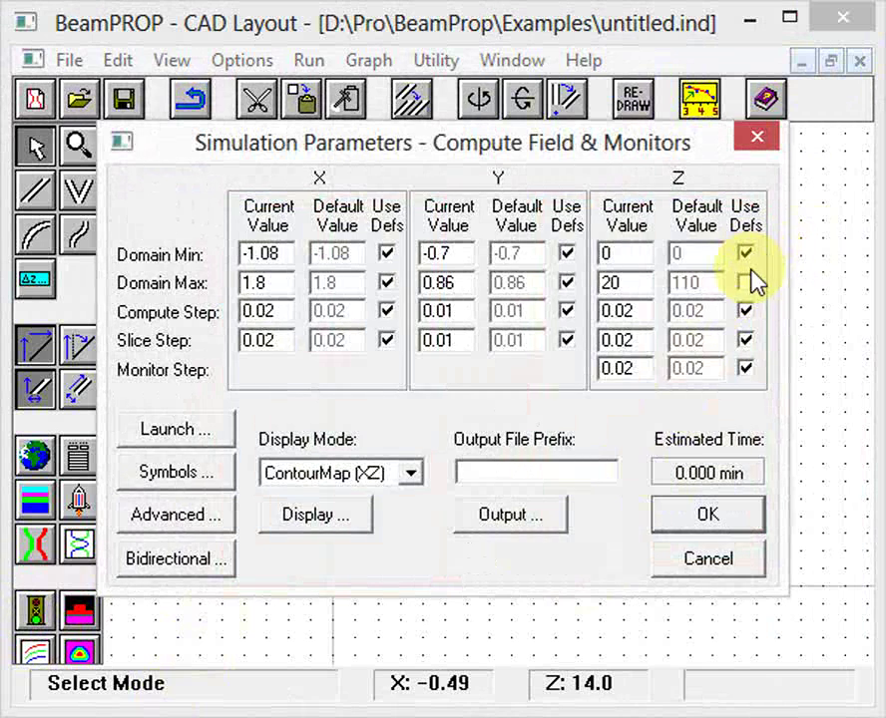
left_click(535, 471)
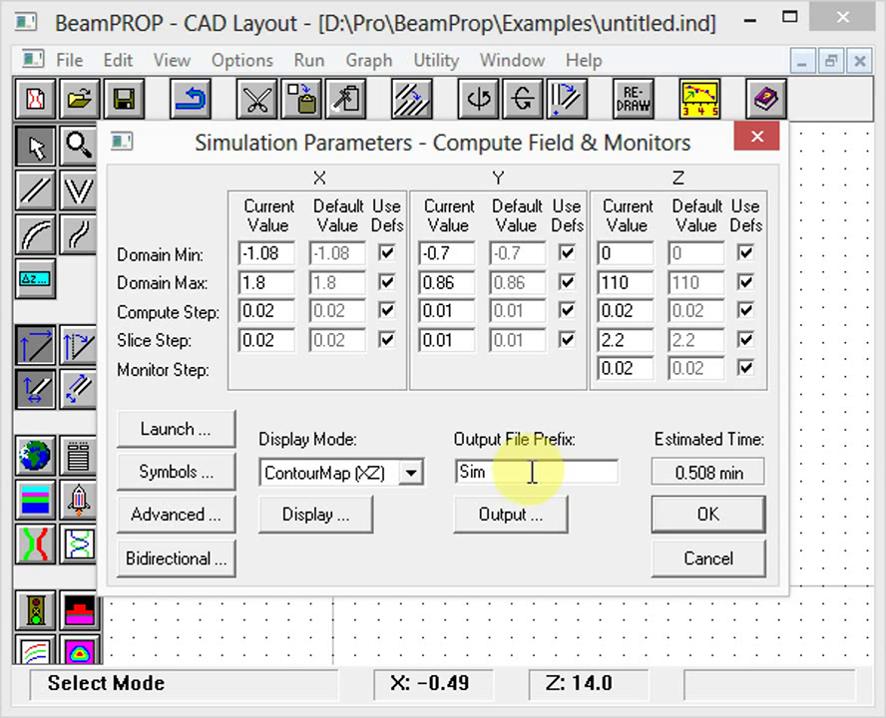
left_click(711, 515)
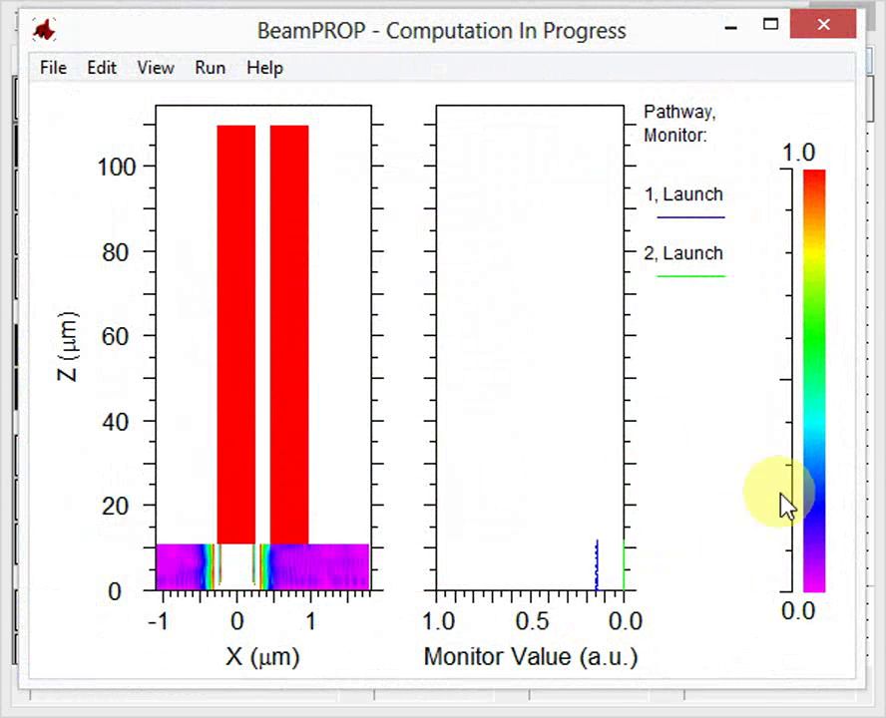
left_click(819, 26)
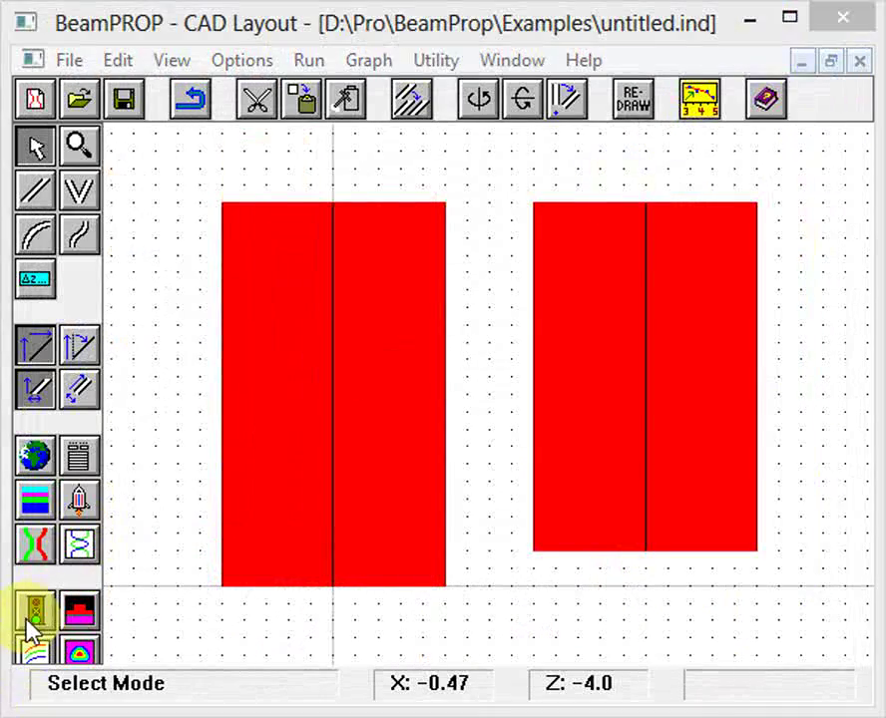
Step: Change the launch type to File with TEmode.m00 as the input file, run the full simulation and close its window
left_click(33, 617)
left_click(211, 432)
left_click(397, 284)
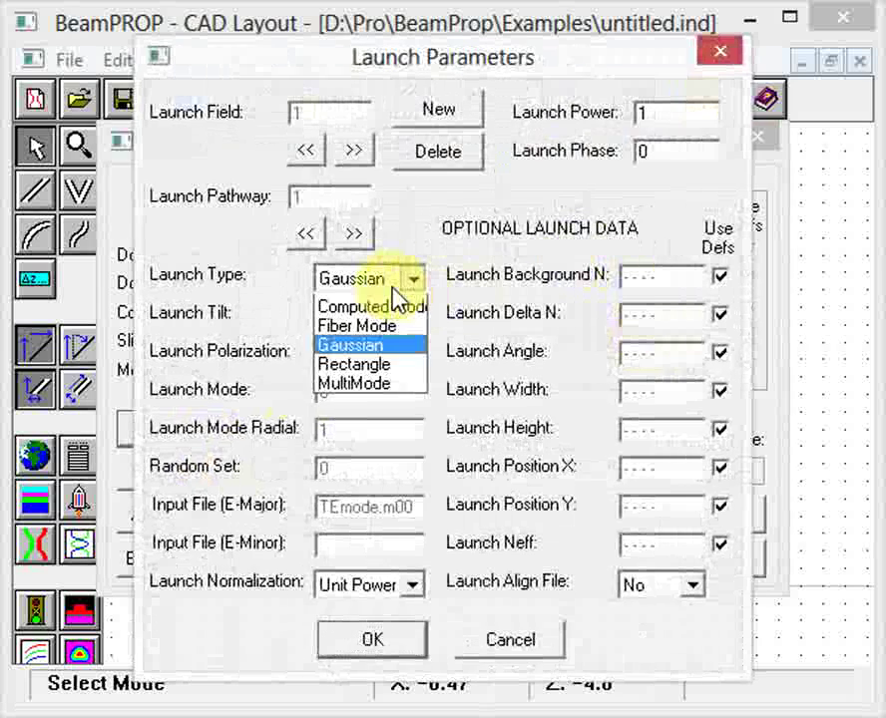
left_click(340, 306)
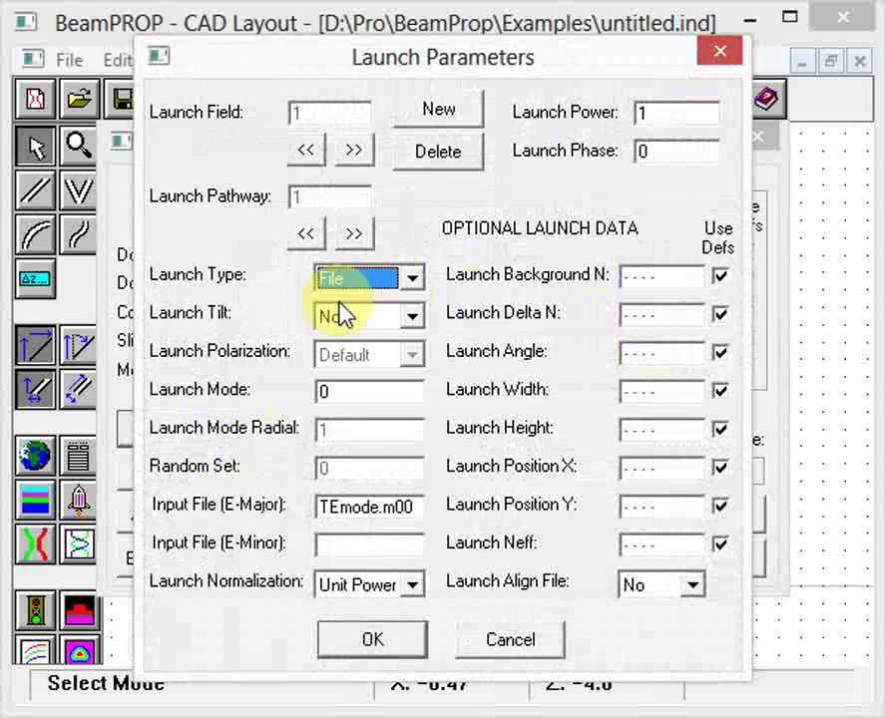
left_click(361, 641)
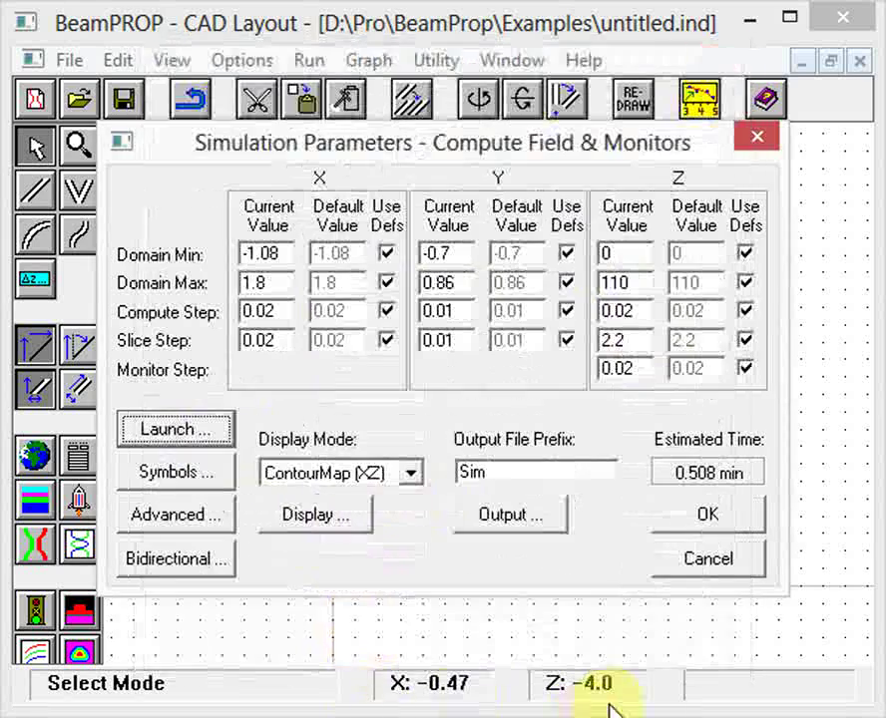
left_click(710, 519)
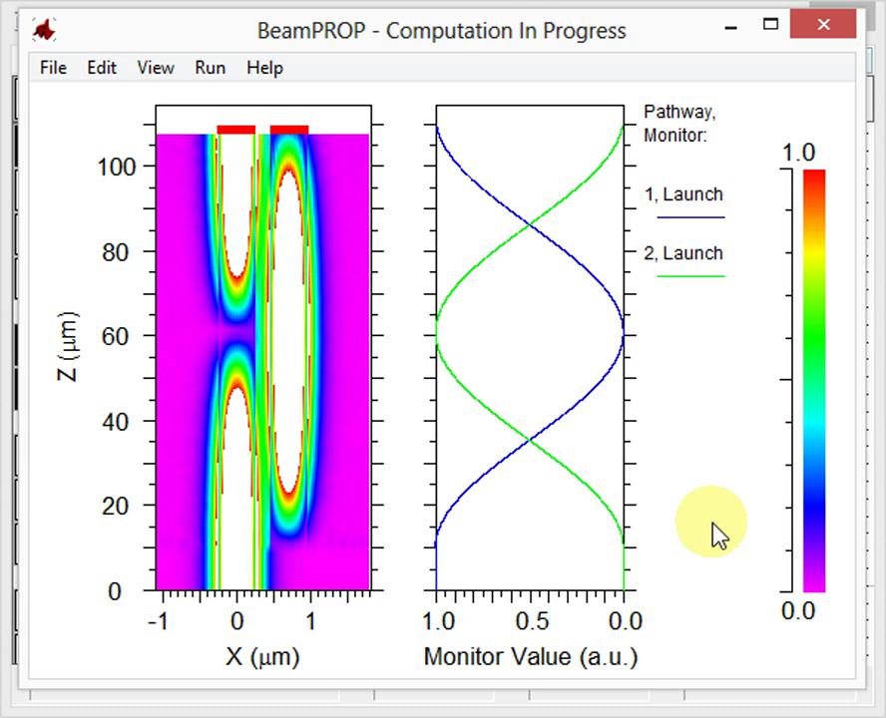
left_click(836, 30)
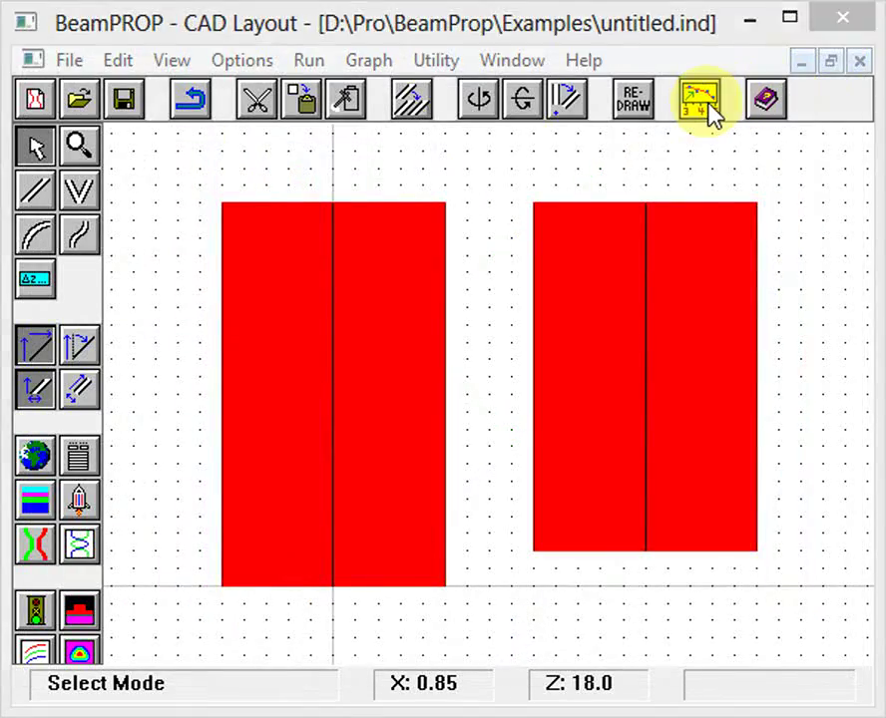
Step: Open the saved Sim.pmn plot to view the monitor values of both waveguides along Z
left_click(710, 100)
left_click(514, 454)
scroll(528, 469, "down", 1)
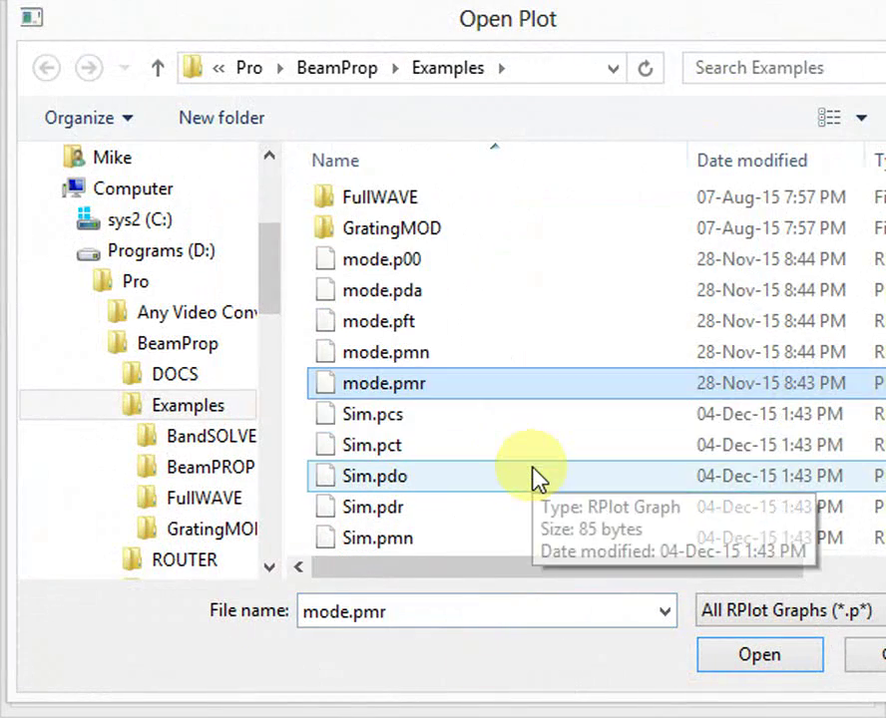
left_click(448, 415)
scroll(504, 449, "down", 2)
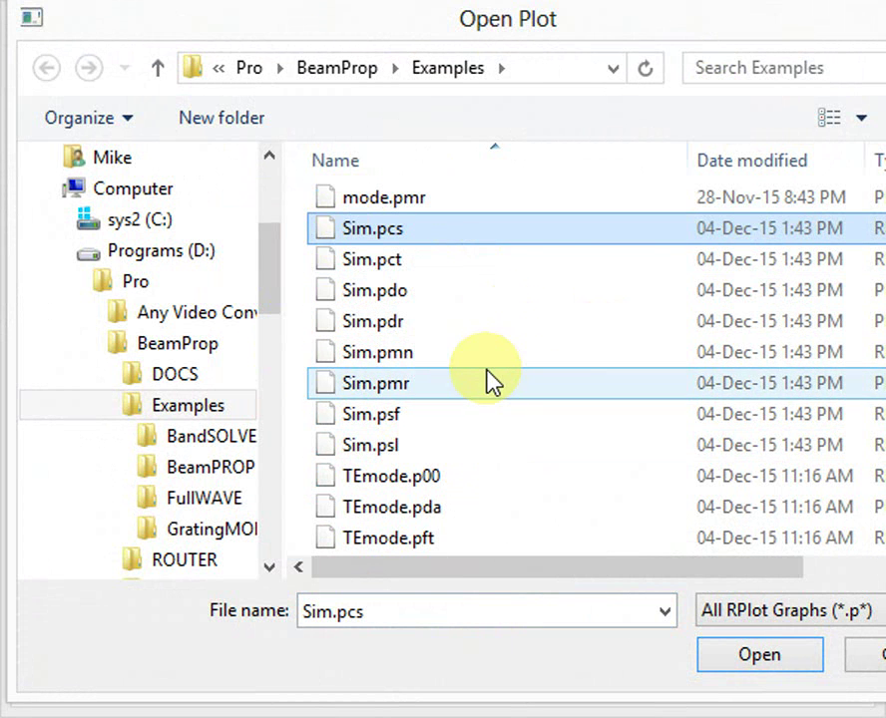
double_click(455, 360)
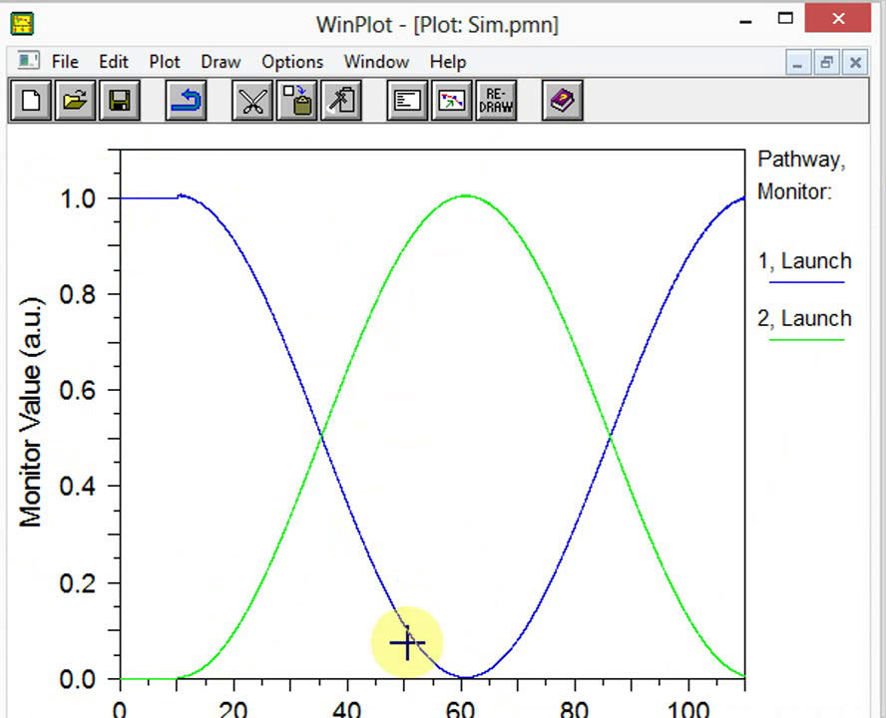
Step: Examine the first crossing of the two monitor curves up close and restore the full plot range
left_click_drag(294, 410, 361, 461)
left_click_drag(346, 415, 435, 481)
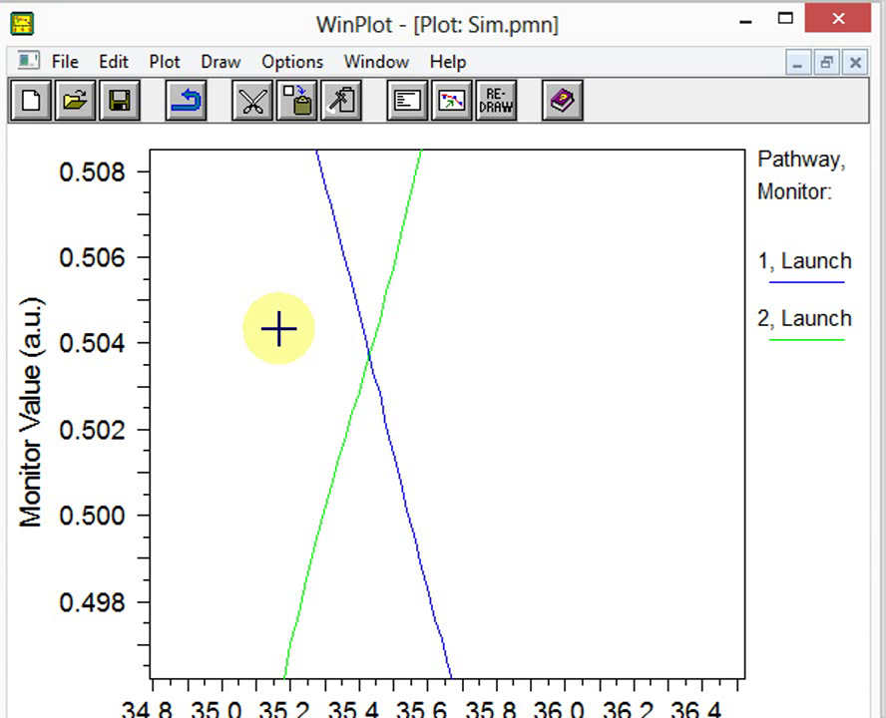
left_click_drag(320, 314, 442, 436)
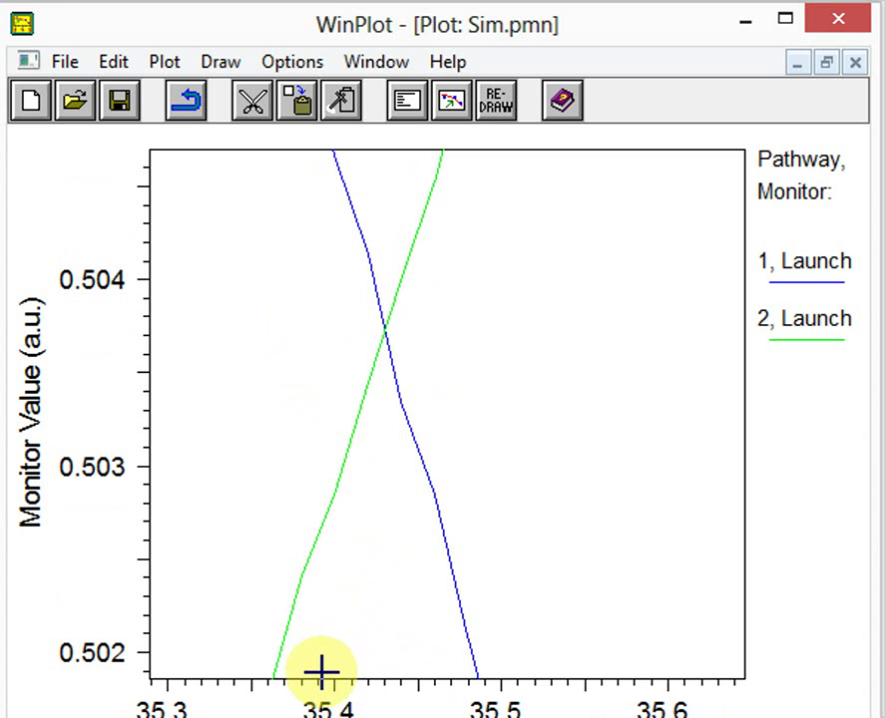
right_click(460, 372)
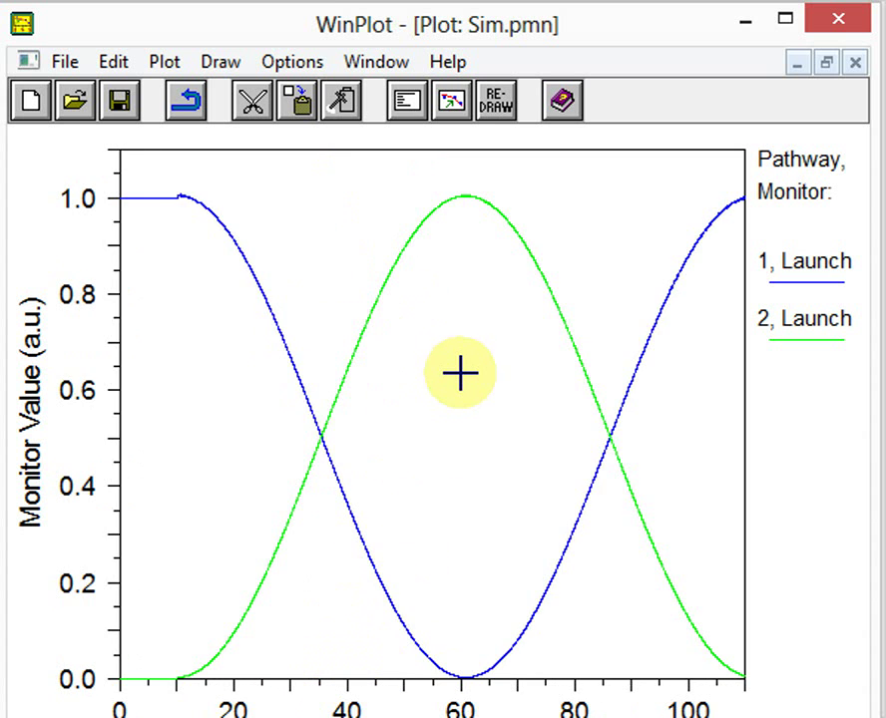
Step: Examine the second crossing of the monitor curves up close, restore the full range and close the plot program
left_click_drag(599, 417, 654, 461)
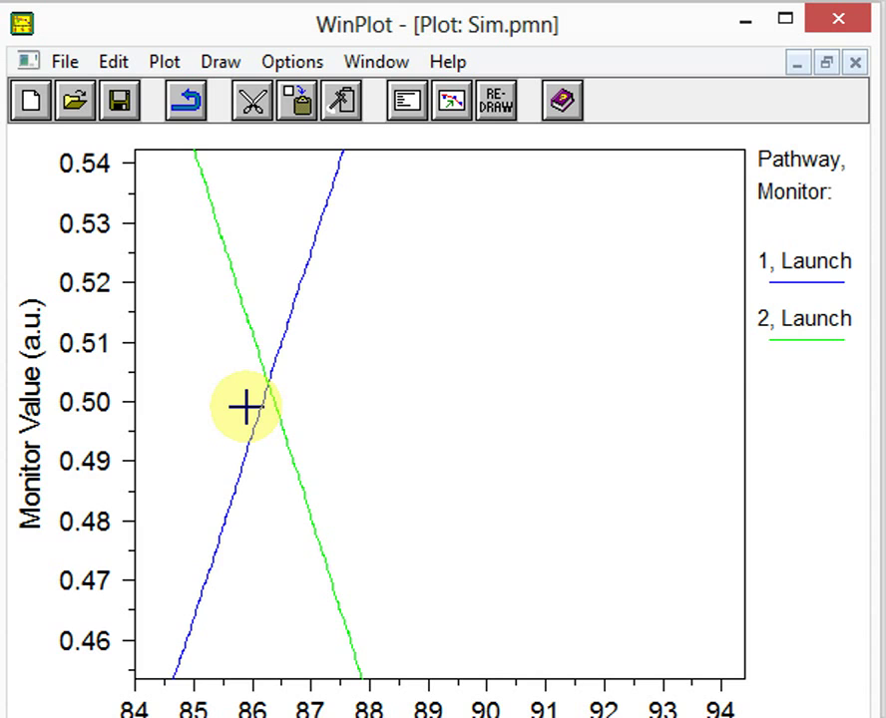
right_click(410, 368)
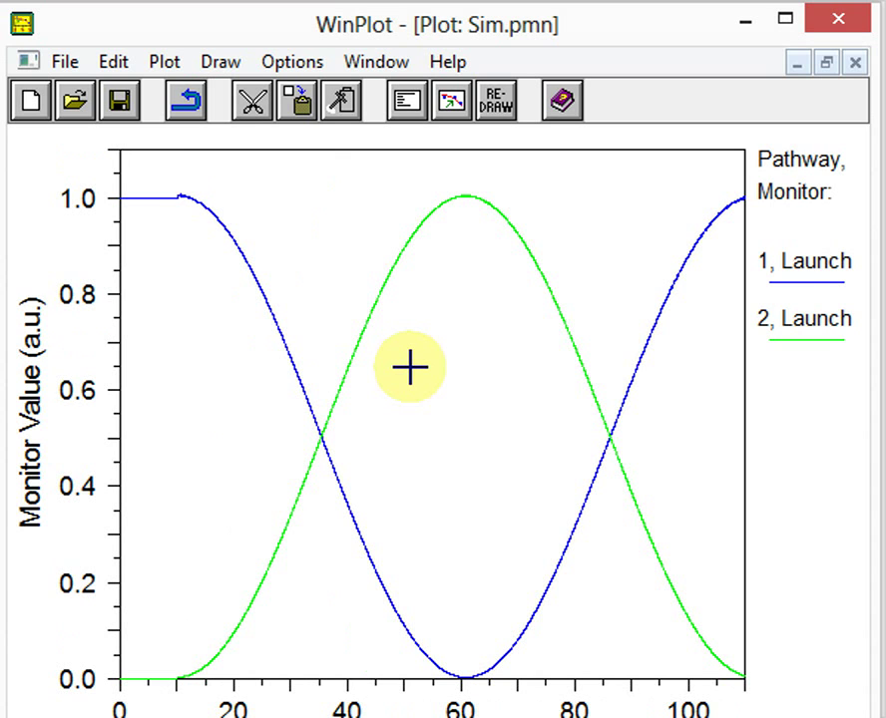
left_click(855, 63)
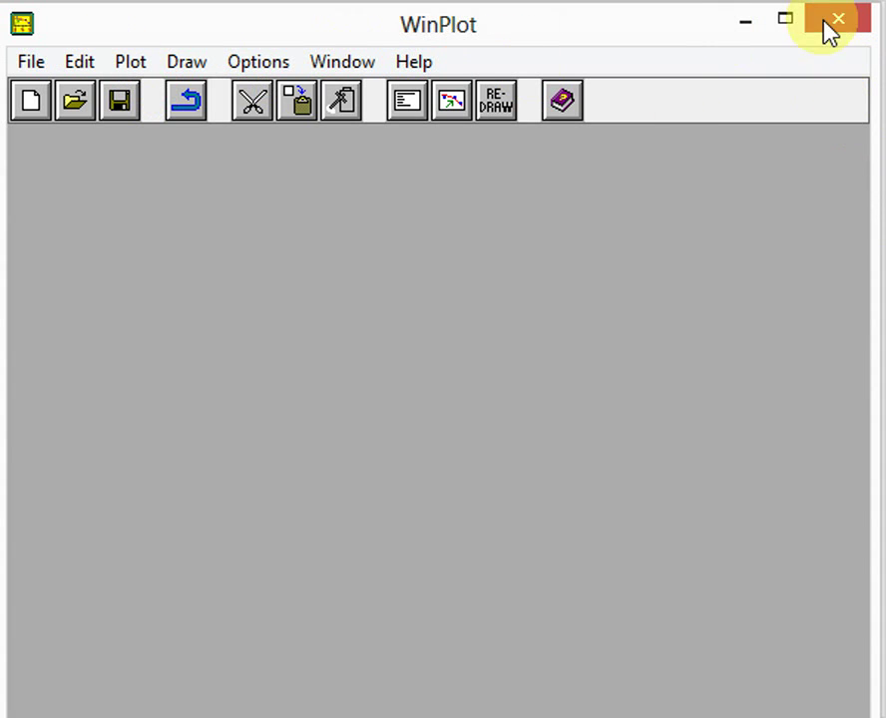
left_click(844, 32)
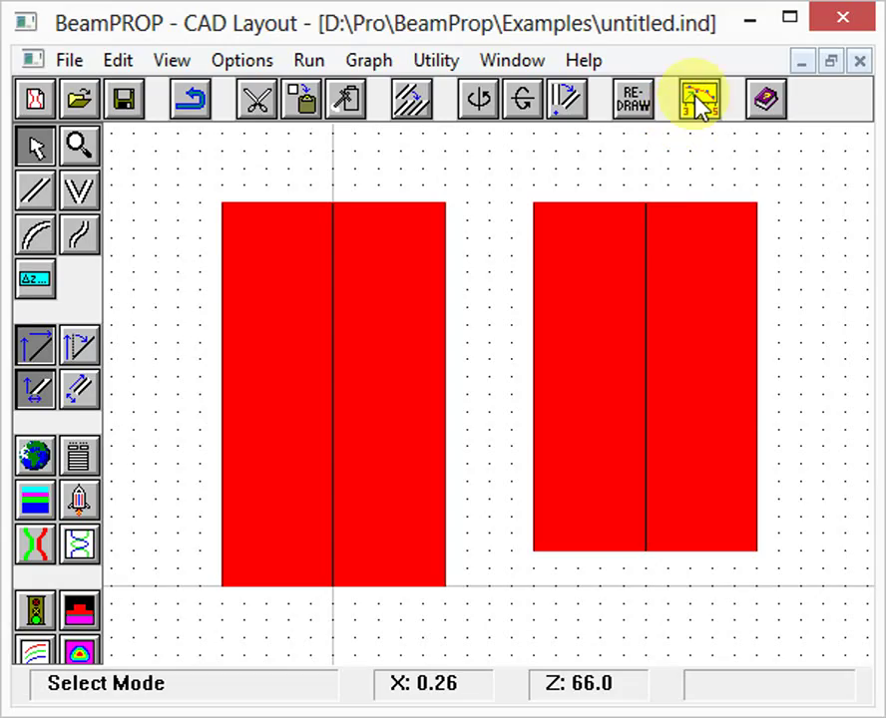
Step: View the saved Sim.pcs plot and the Sim.pct contour plot one after the other, closing the plot program after each
left_click(696, 98)
double_click(449, 489)
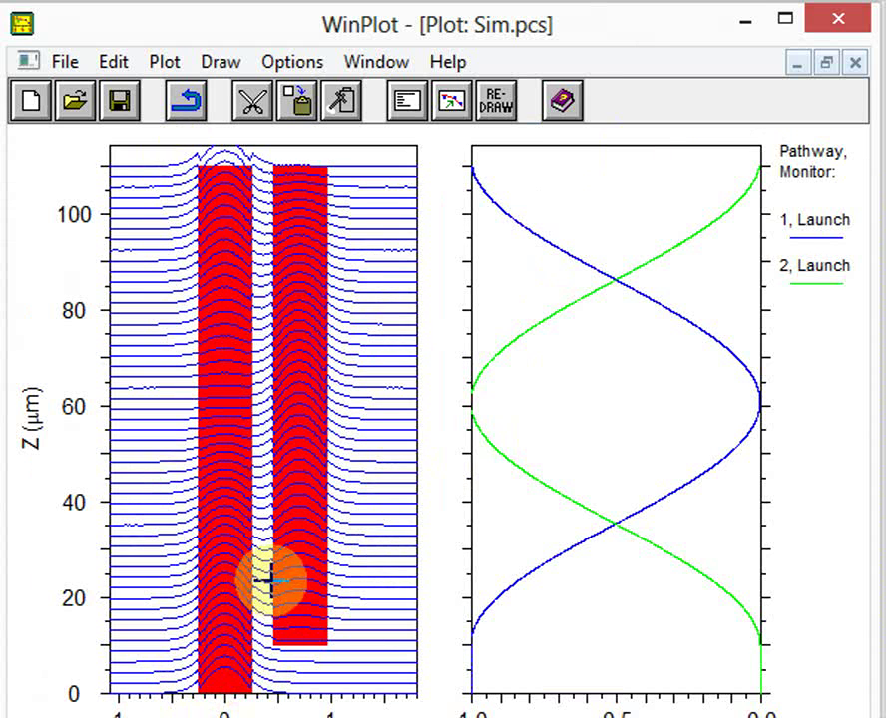
left_click(839, 28)
left_click(696, 92)
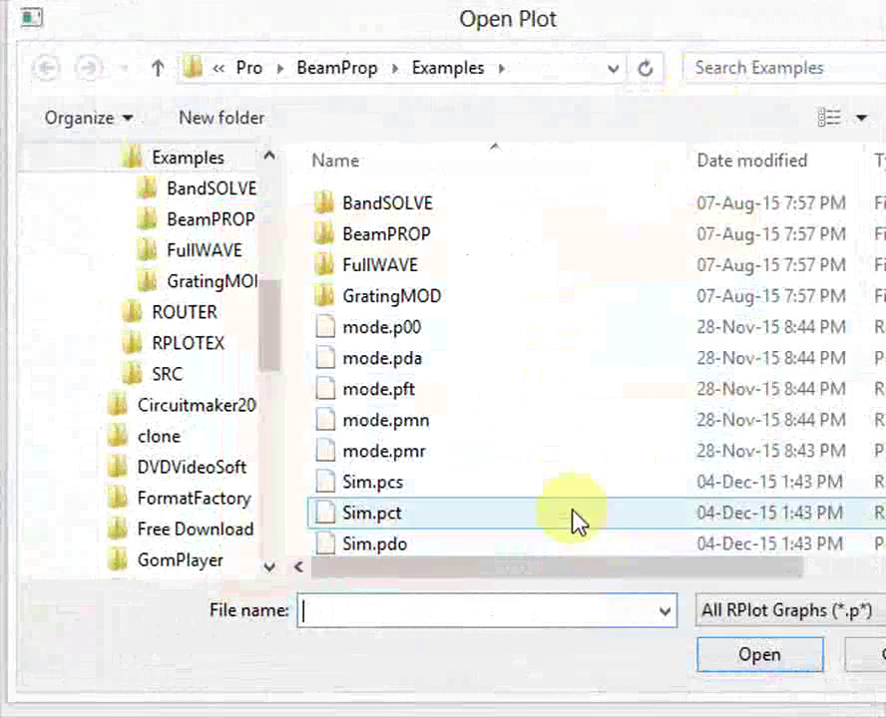
double_click(575, 514)
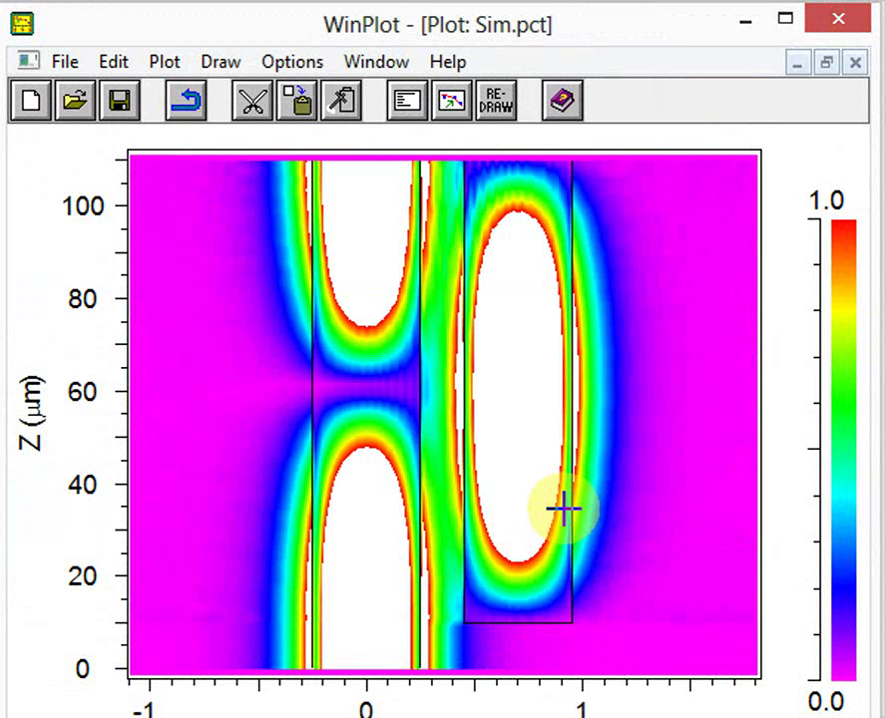
left_click(846, 12)
Step: Open the saved Sim.pdo file, dismiss the error, view its polygon data and close the plot program
left_click(697, 89)
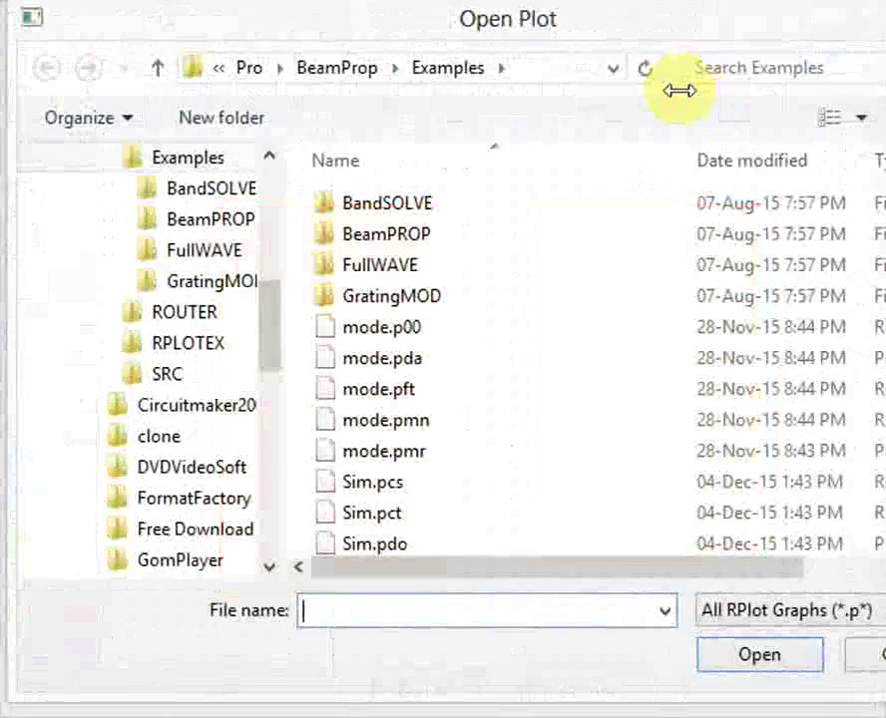
left_click(351, 544)
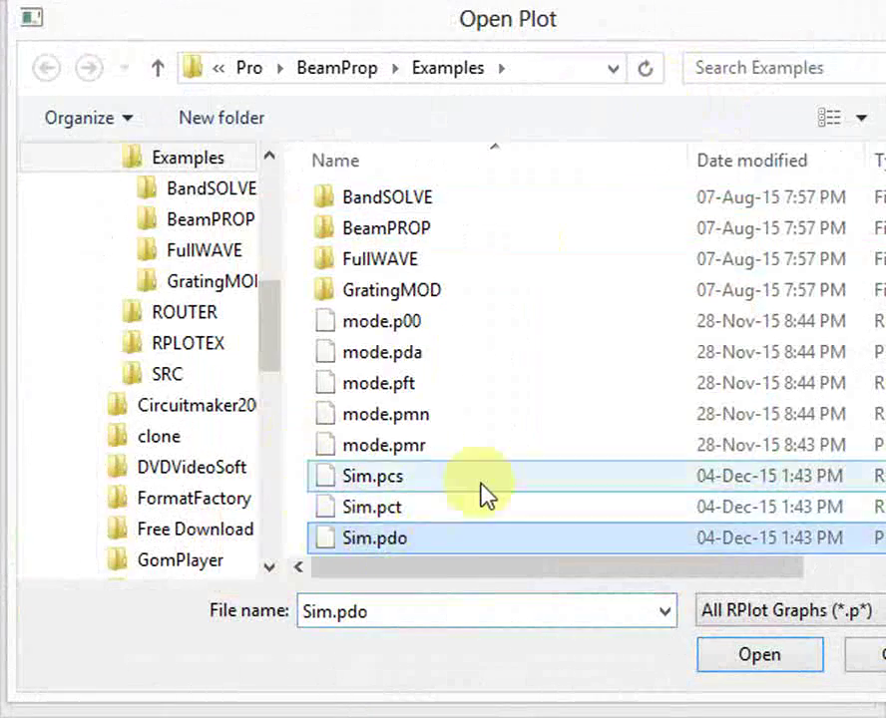
scroll(483, 496, "down", 2)
double_click(485, 369)
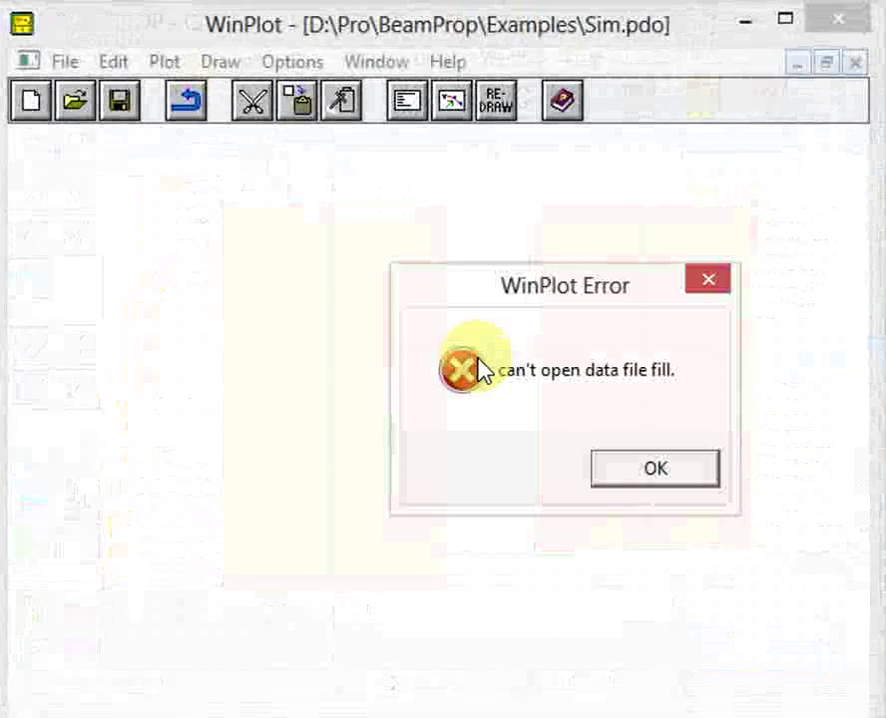
left_click(624, 477)
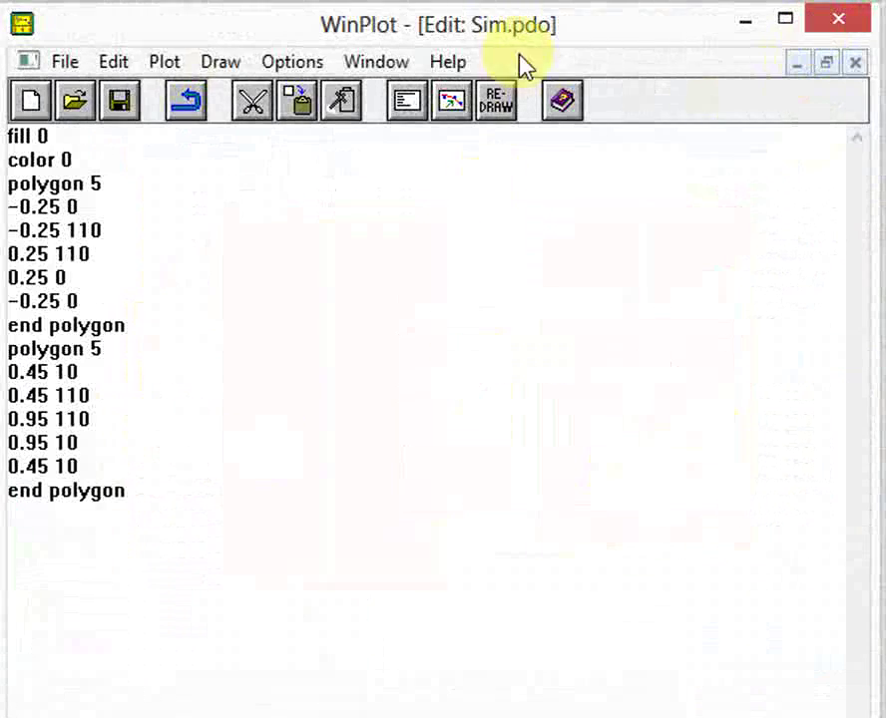
left_click(850, 30)
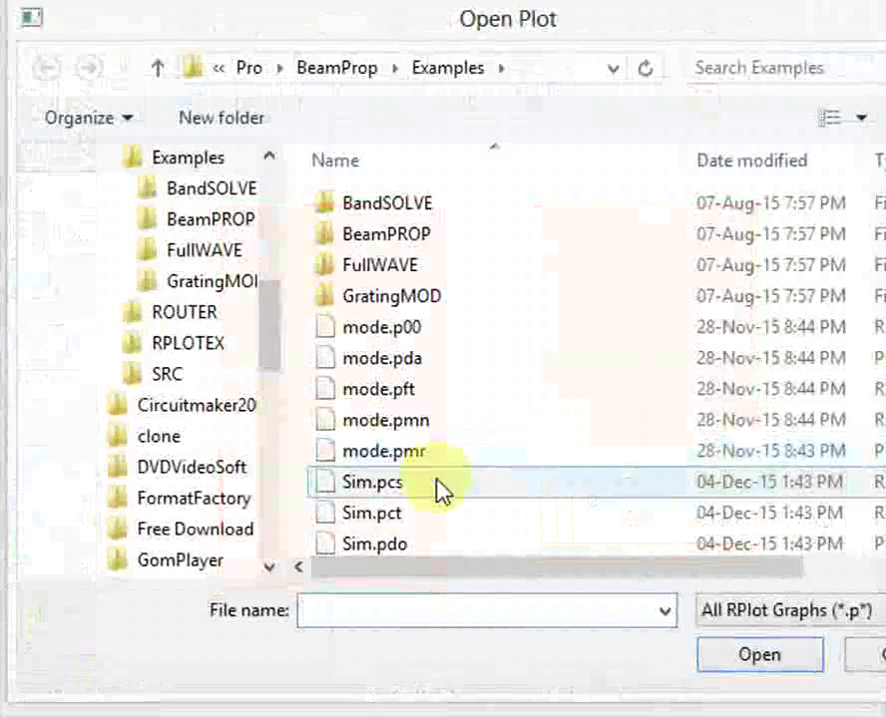
Step: Open the saved Sim.pmr plot to view the monitor curves of both pathways and close the plot program
left_click(443, 488)
scroll(447, 495, "down", 3)
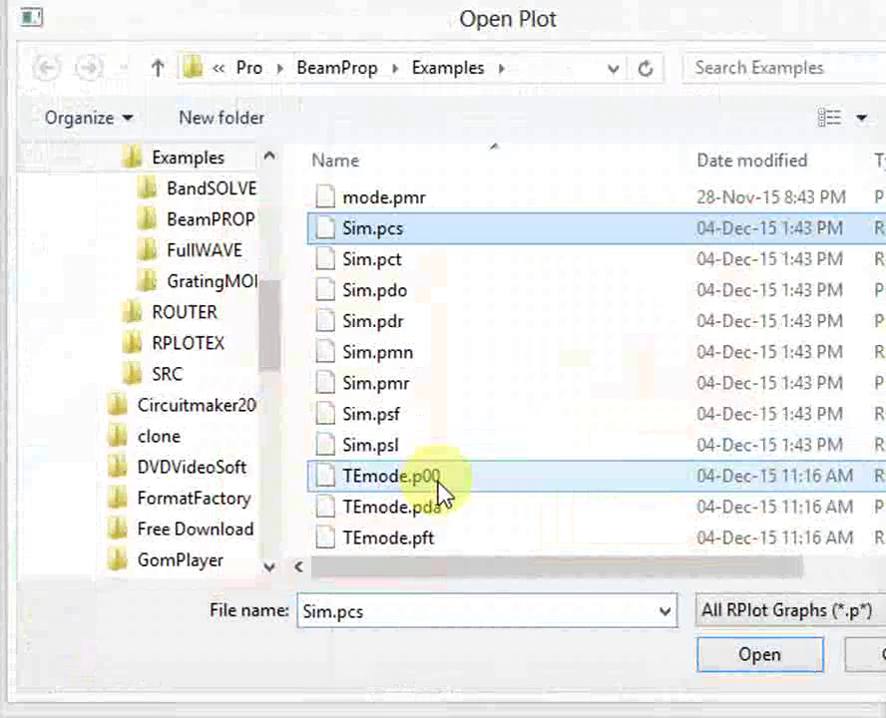
double_click(473, 385)
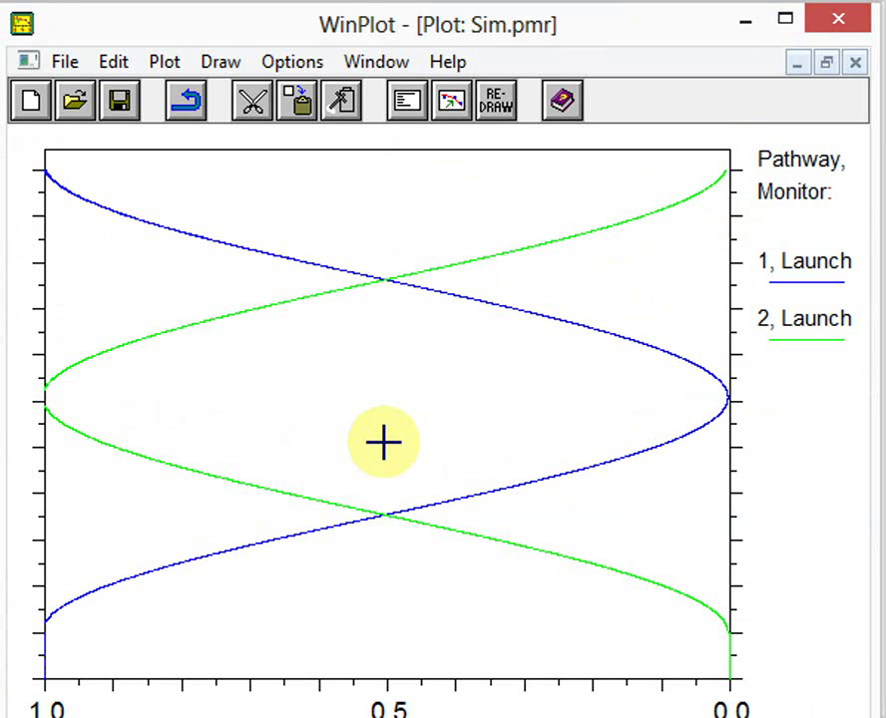
left_click(850, 22)
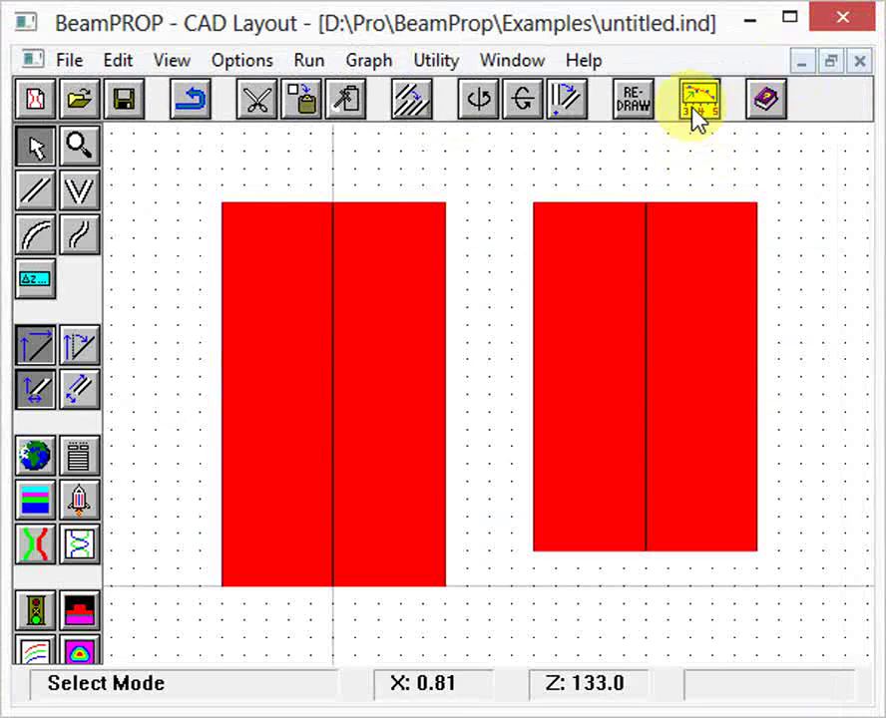
Step: Open the saved Sim.psf plot to view the 3D field surface and close the plot program
left_click(695, 117)
left_click(447, 532)
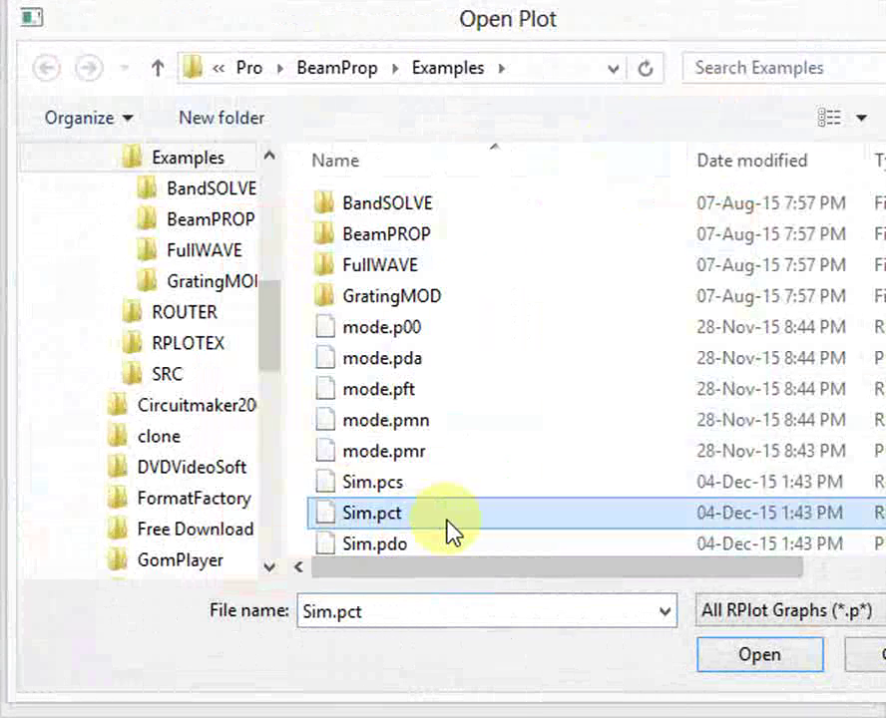
scroll(457, 529, "down", 3)
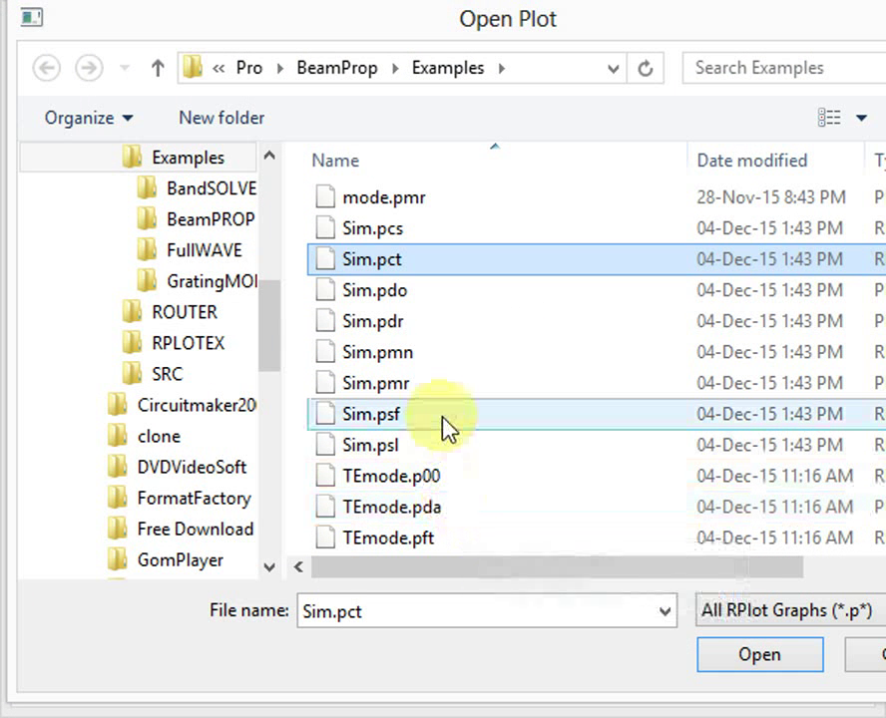
double_click(442, 419)
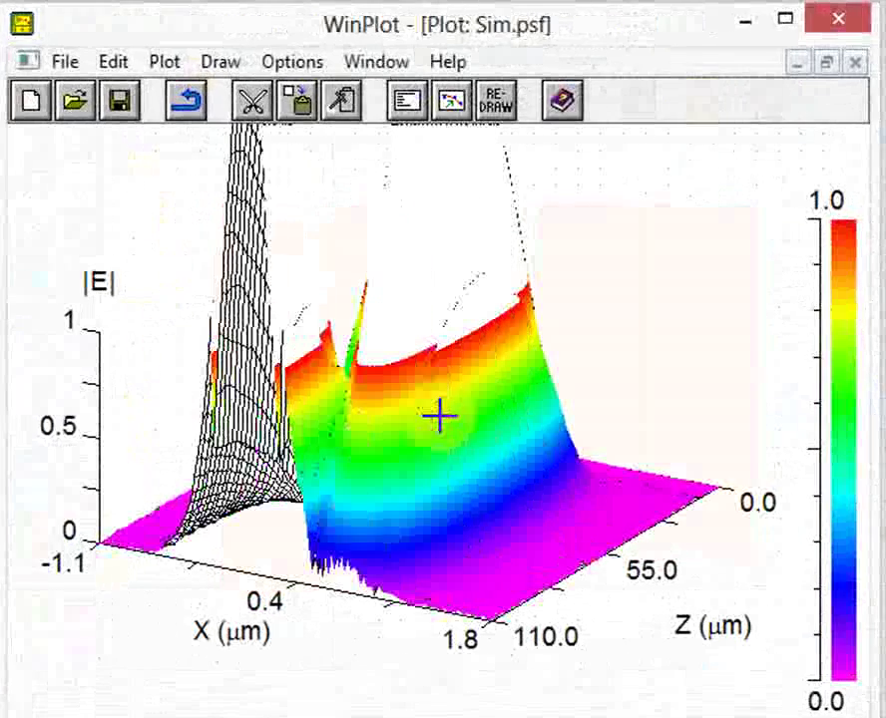
left_click(785, 19)
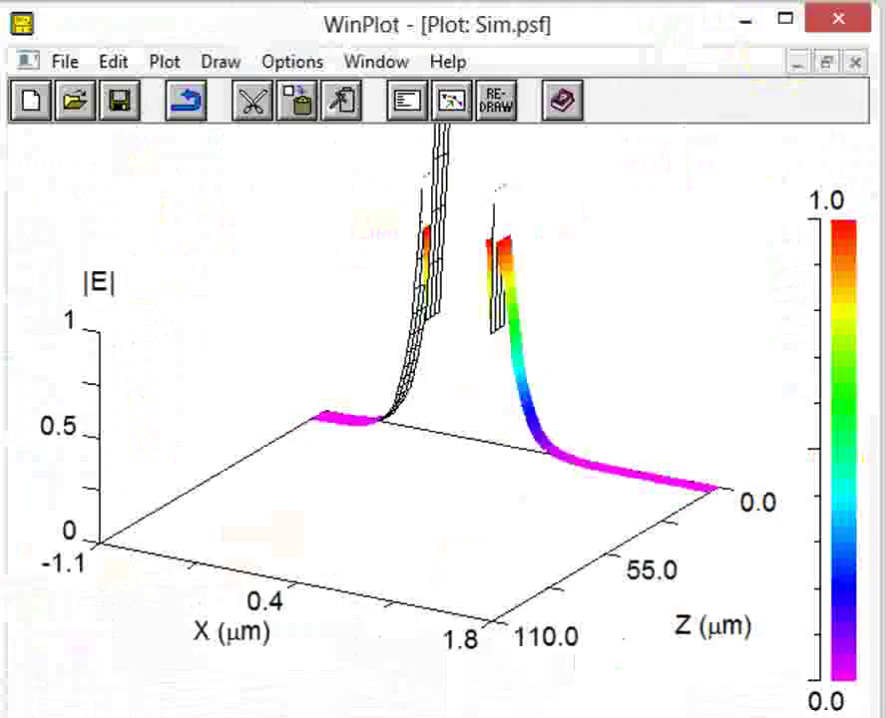
left_click(840, 22)
Step: Open the saved Sim.psl plot to view the field slices over both waveguides and close the plot program
left_click(704, 110)
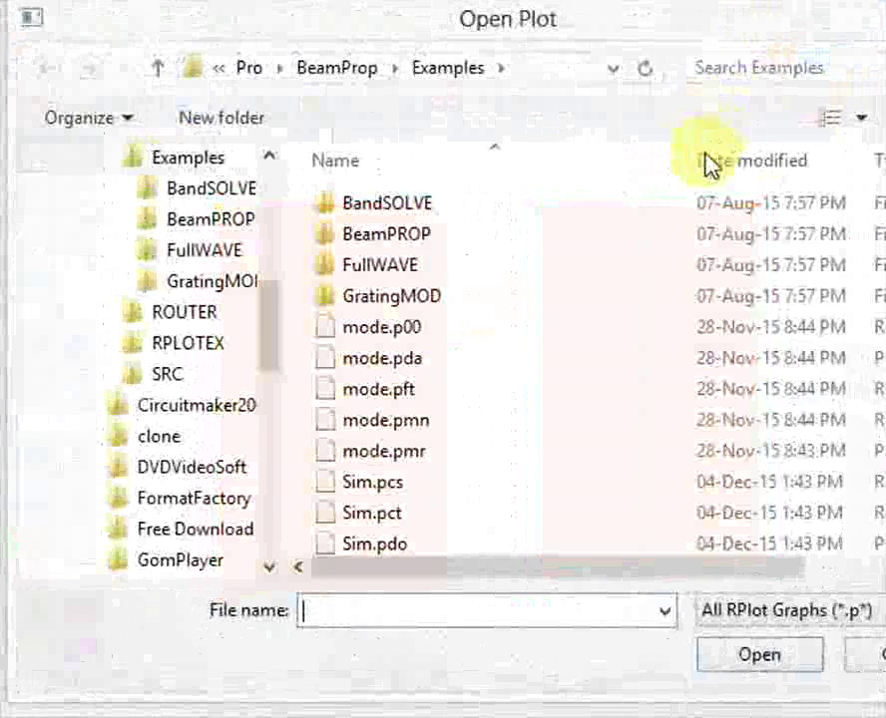
left_click(566, 360)
scroll(565, 361, "down", 4)
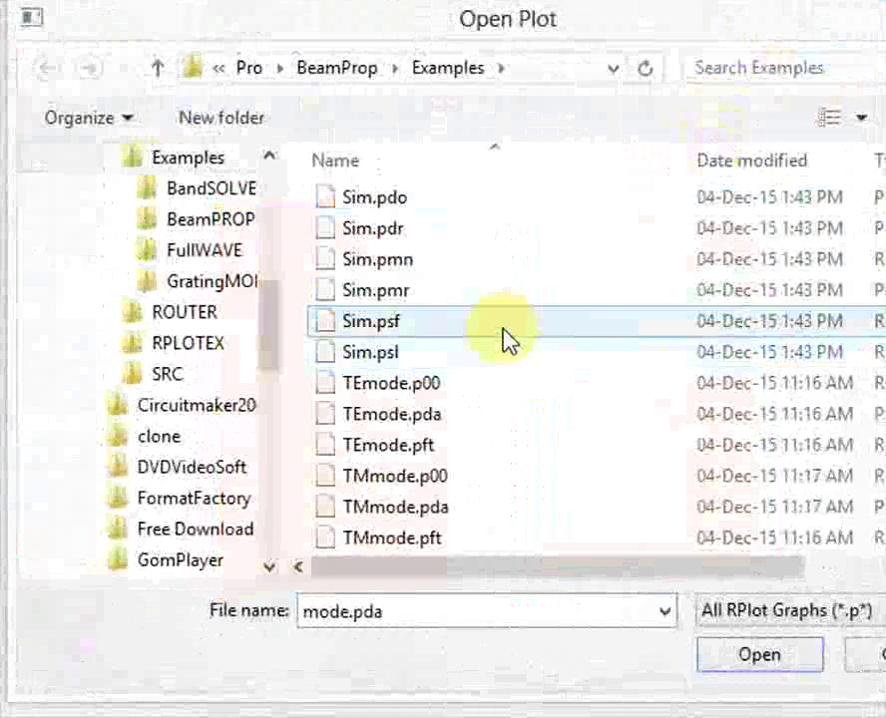
double_click(483, 371)
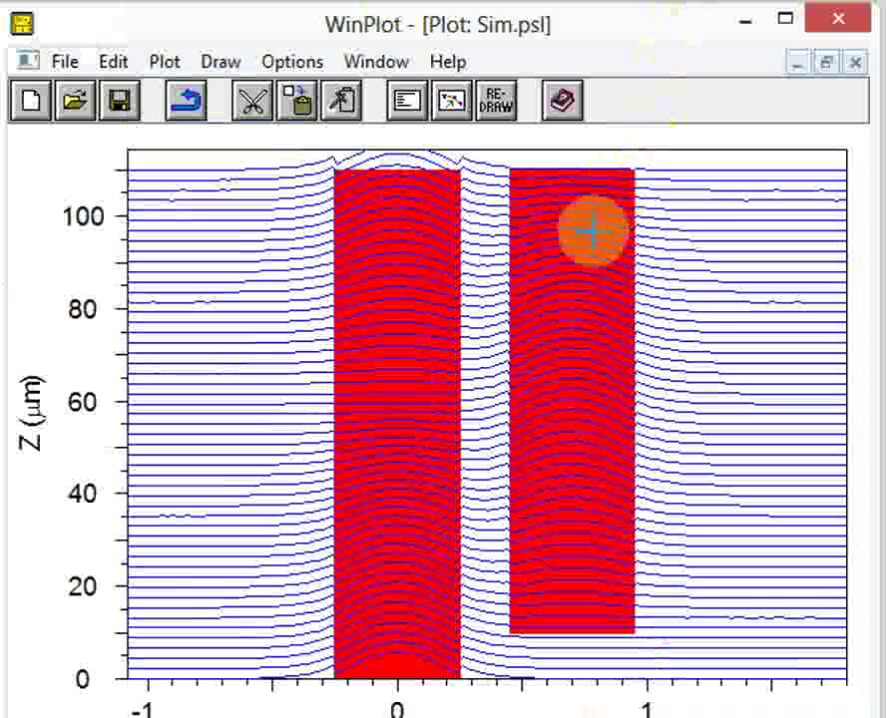
left_click(419, 497)
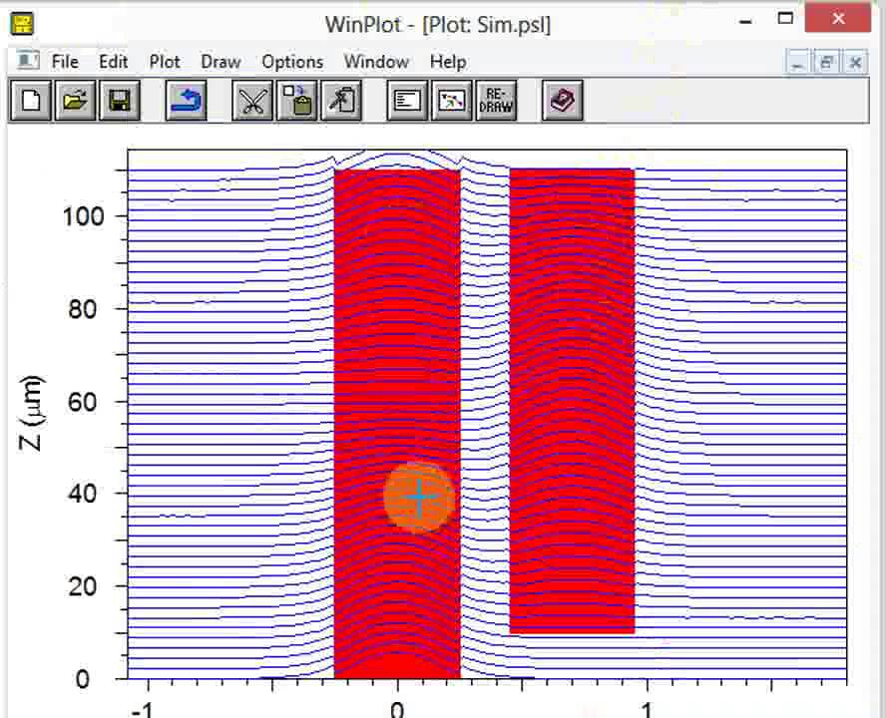
left_click(834, 26)
Step: Set the slab height of the rib/ridge structure to 0.1 in the global settings and apply the change
left_click(409, 399)
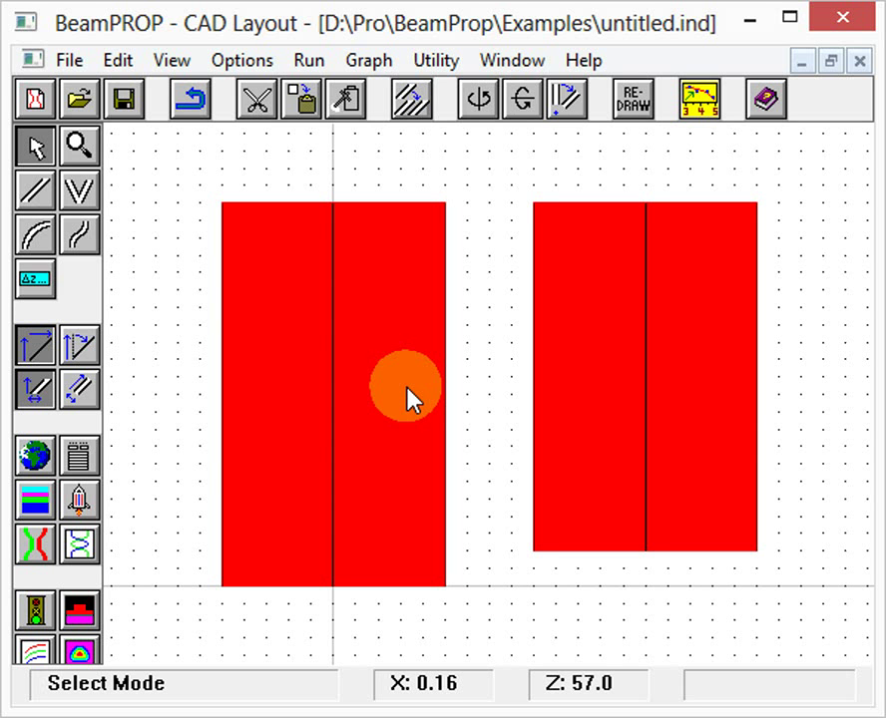
left_click(36, 457)
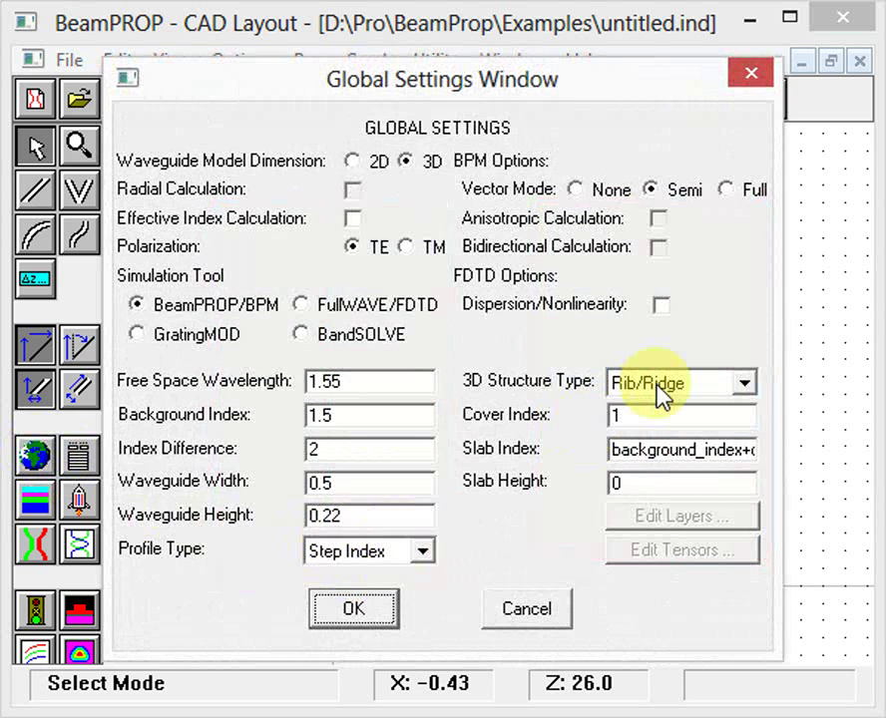
left_click(643, 491)
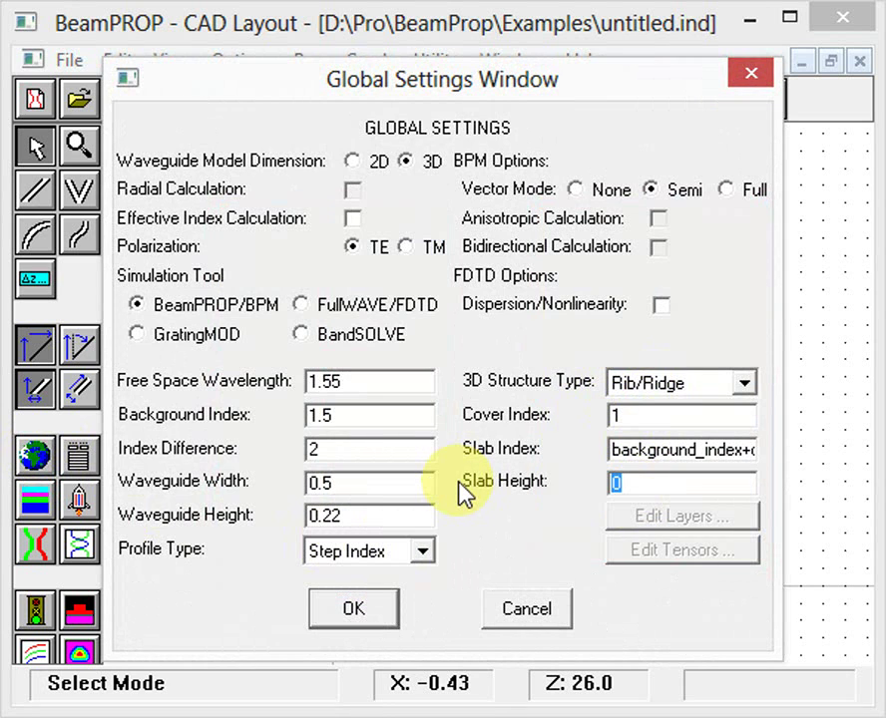
double_click(362, 482)
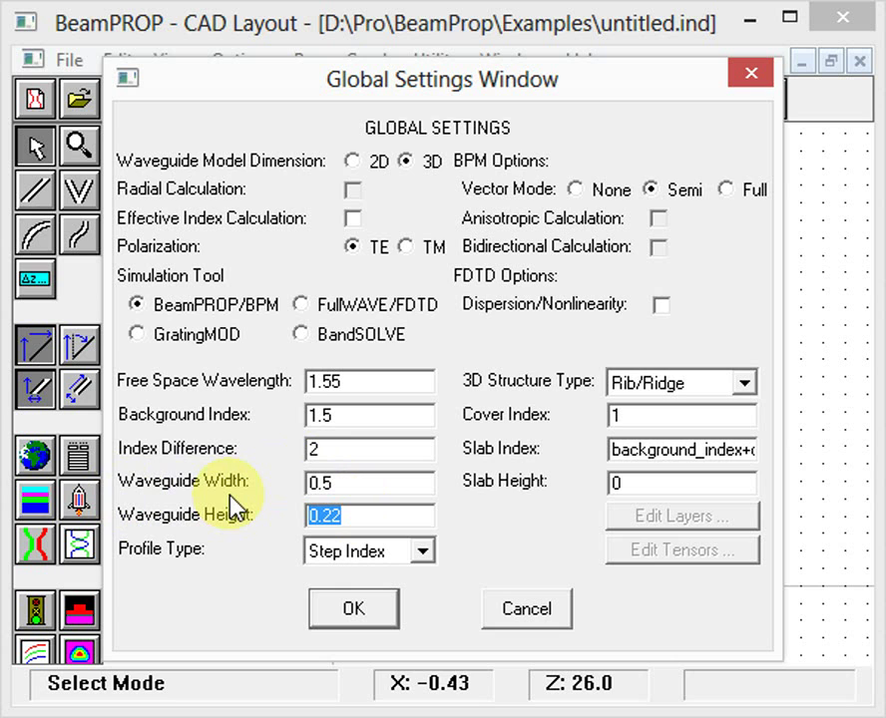
left_click(665, 485)
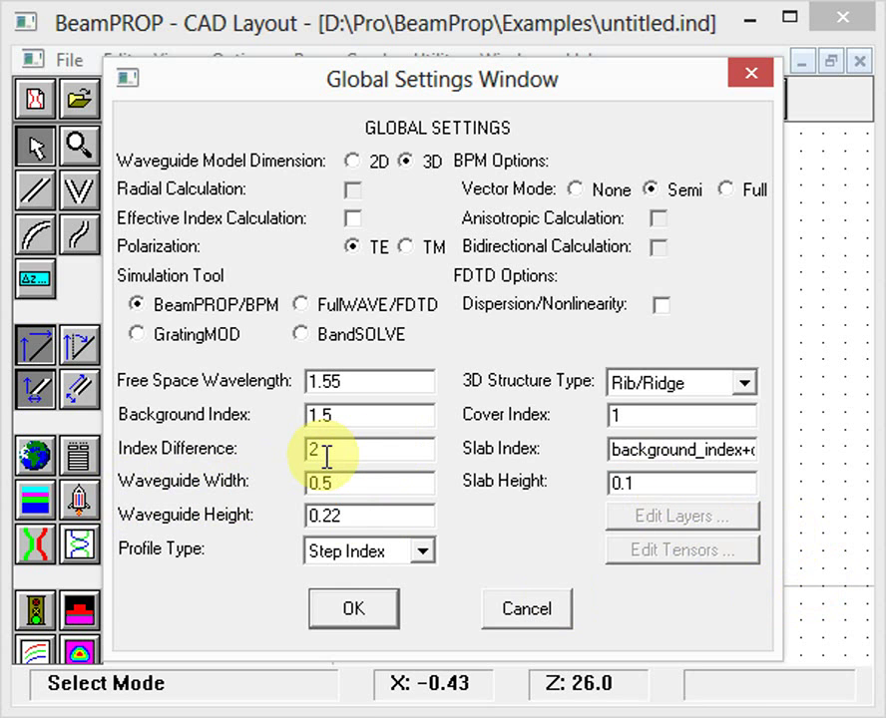
left_click(371, 612)
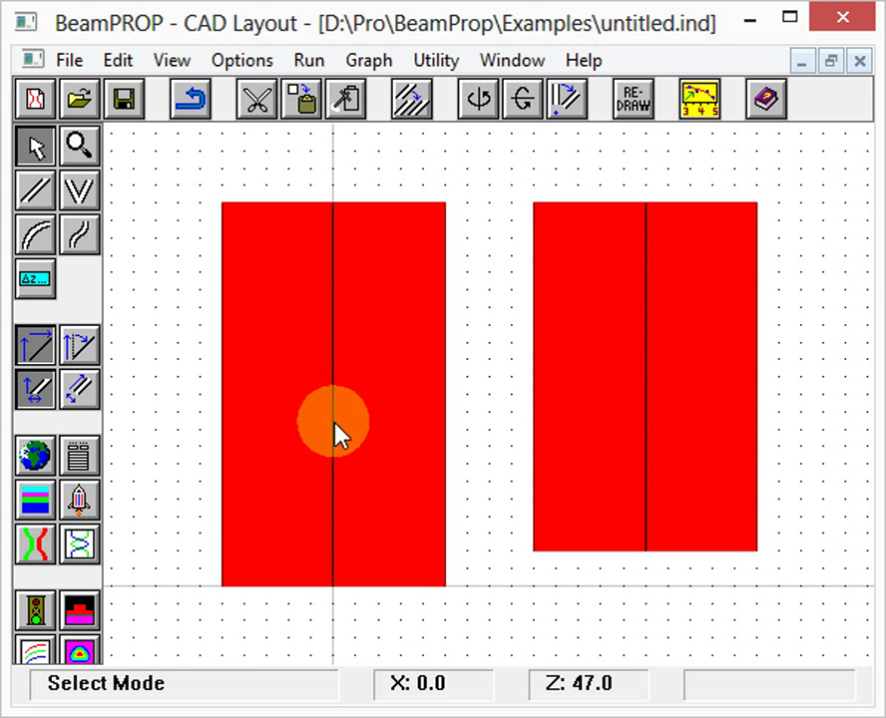
Step: Compute the transverse index profile at Z = 0 with the output file prefix cleared and close the result window
left_click(82, 615)
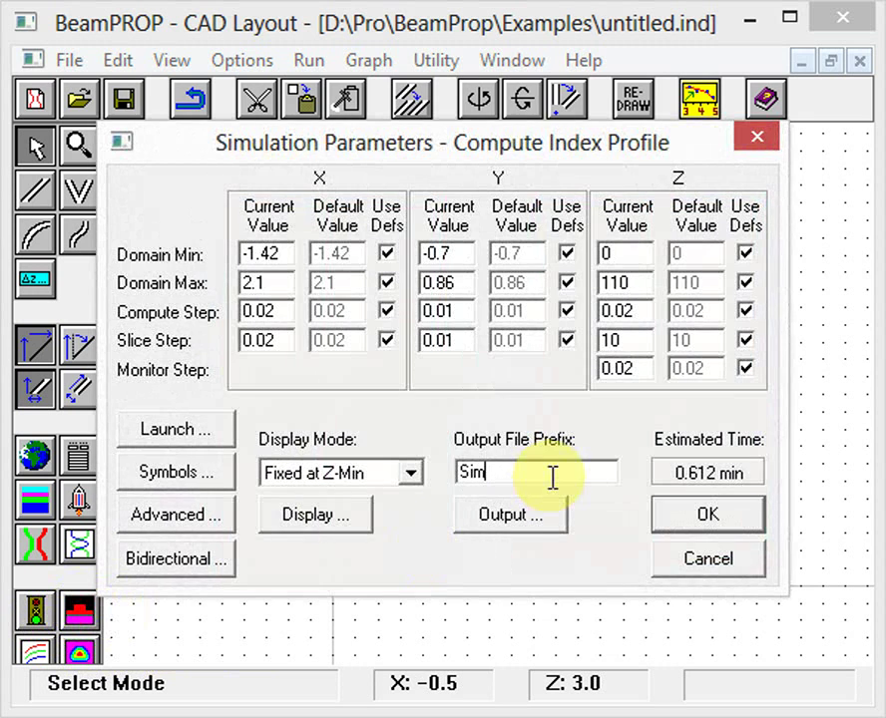
double_click(551, 477)
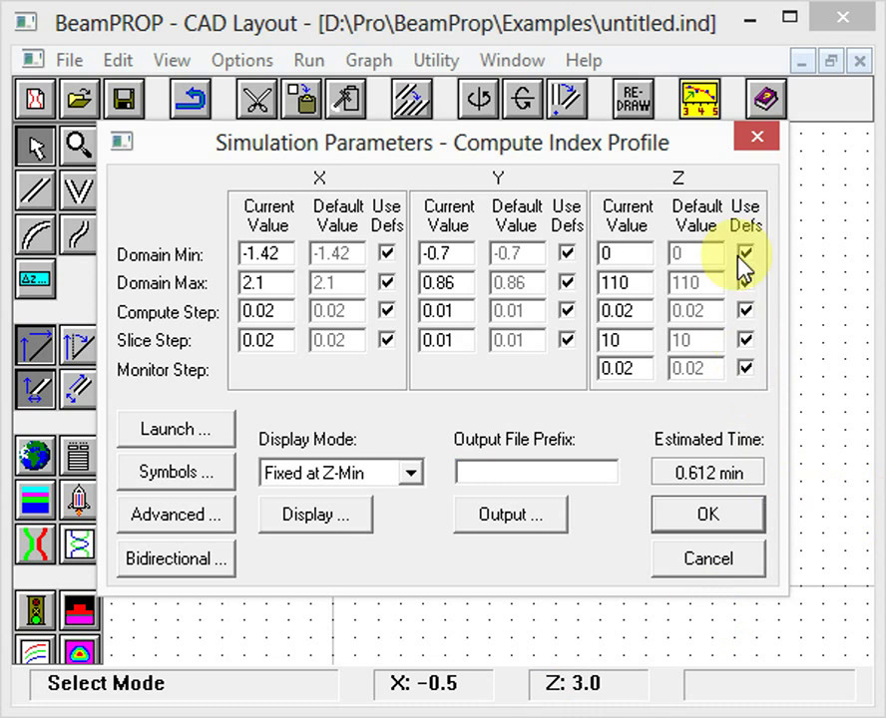
left_click(707, 516)
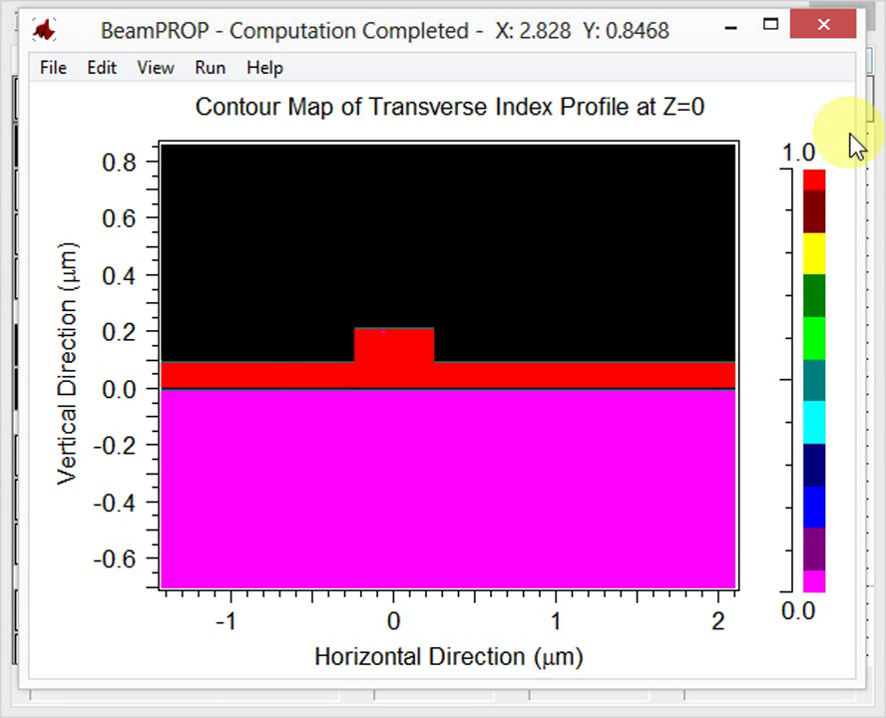
left_click(824, 36)
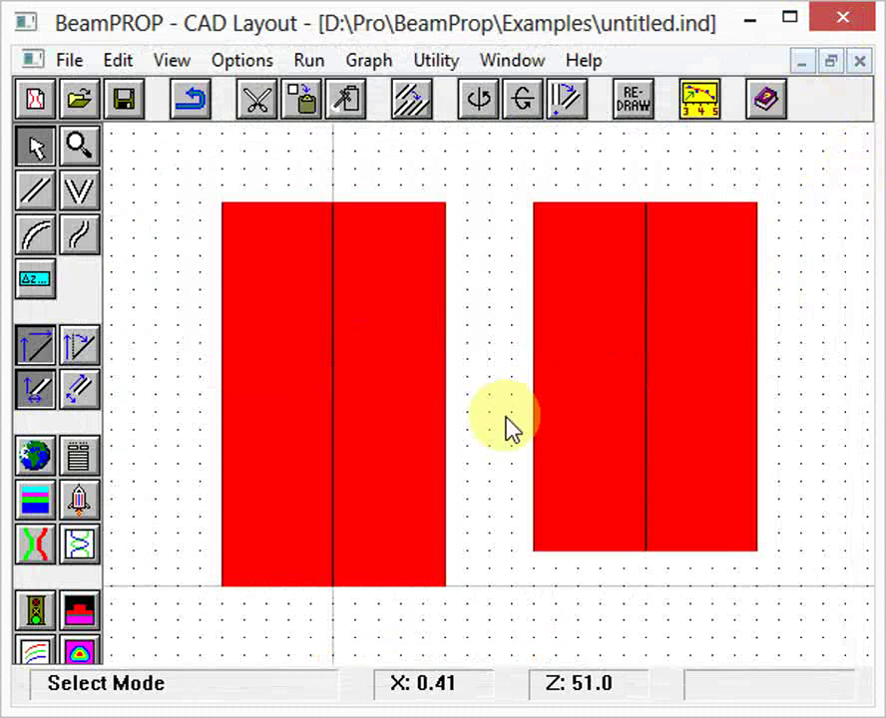
Step: Override the default Z domain with minimum and maximum both 20, compute the index profile there and close its window
left_click(76, 618)
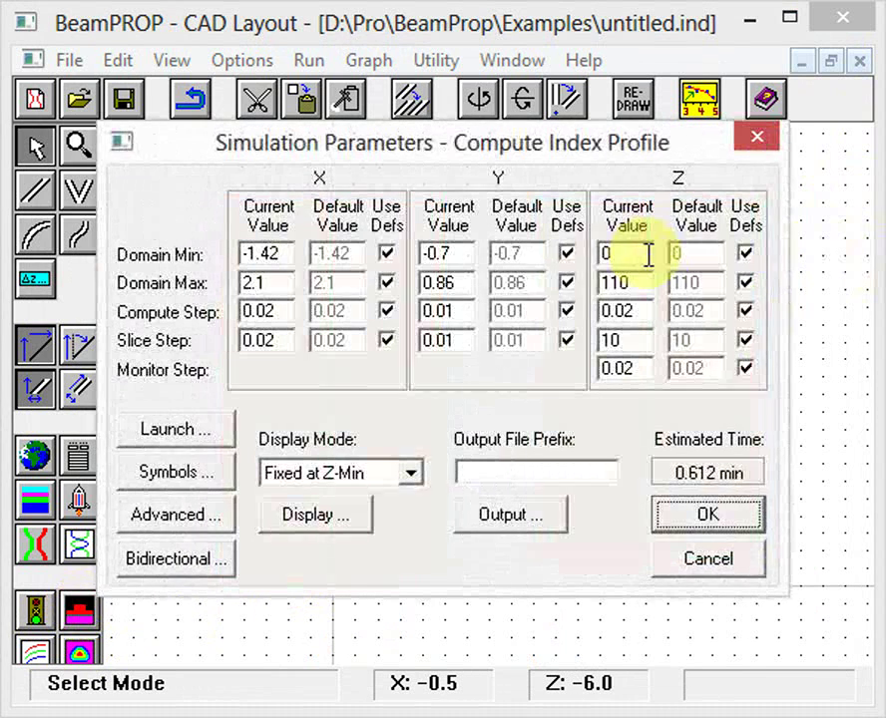
left_click(745, 254)
left_click(745, 282)
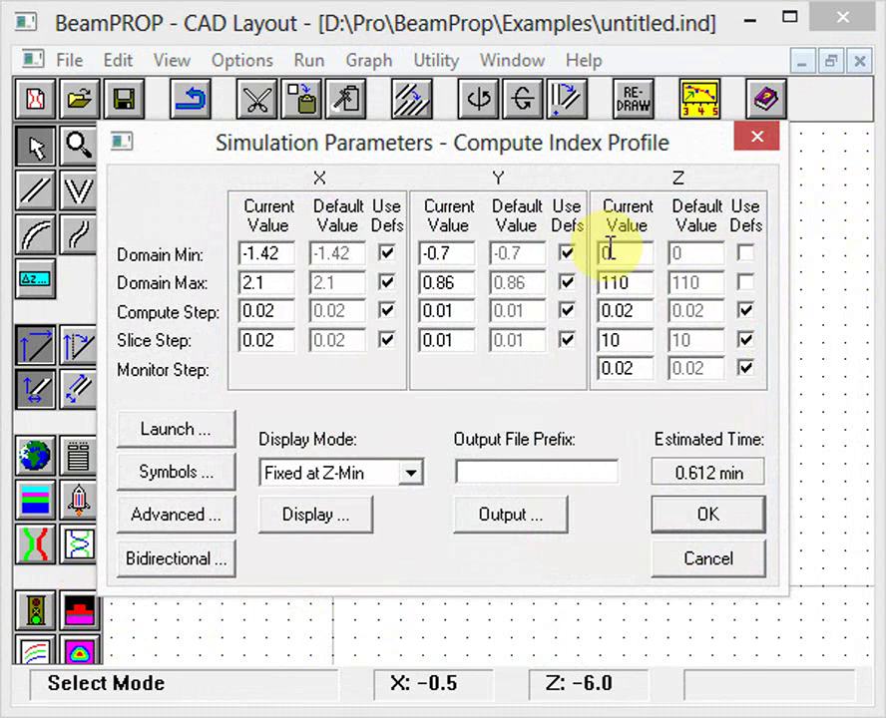
double_click(619, 253)
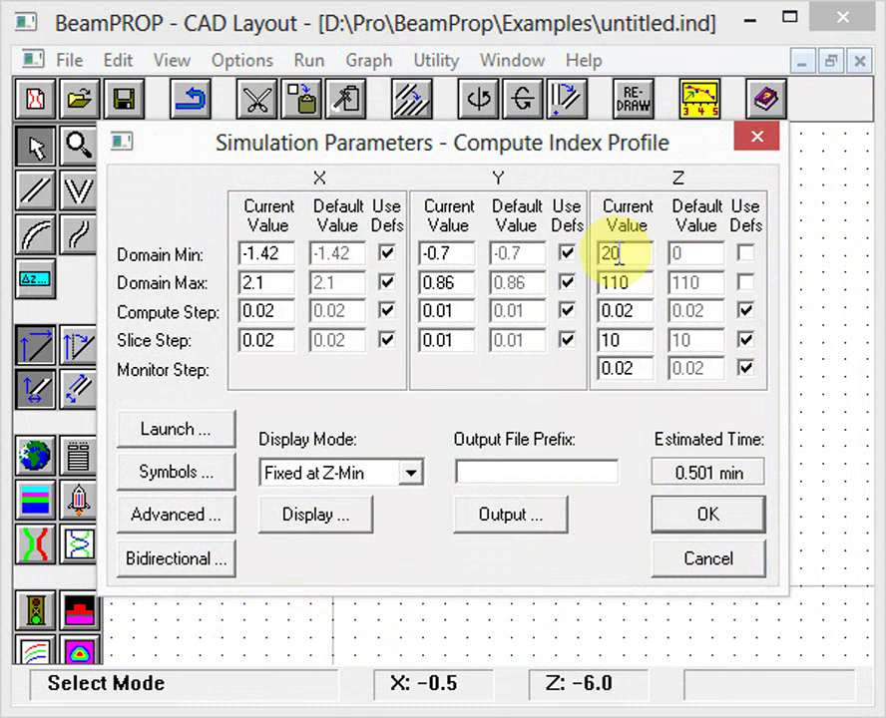
left_click(604, 282)
type("20")
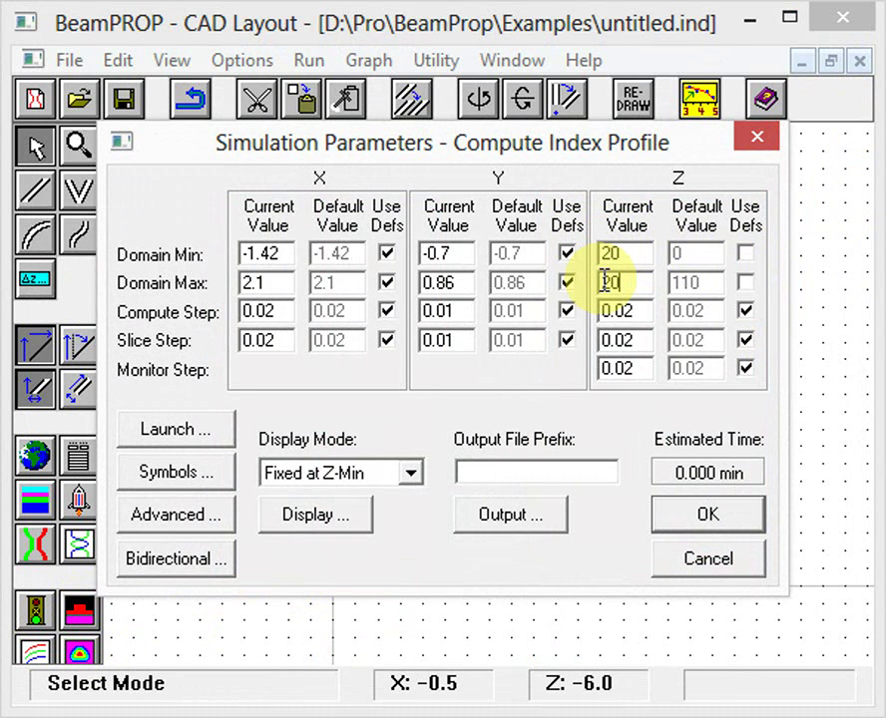
left_click(740, 514)
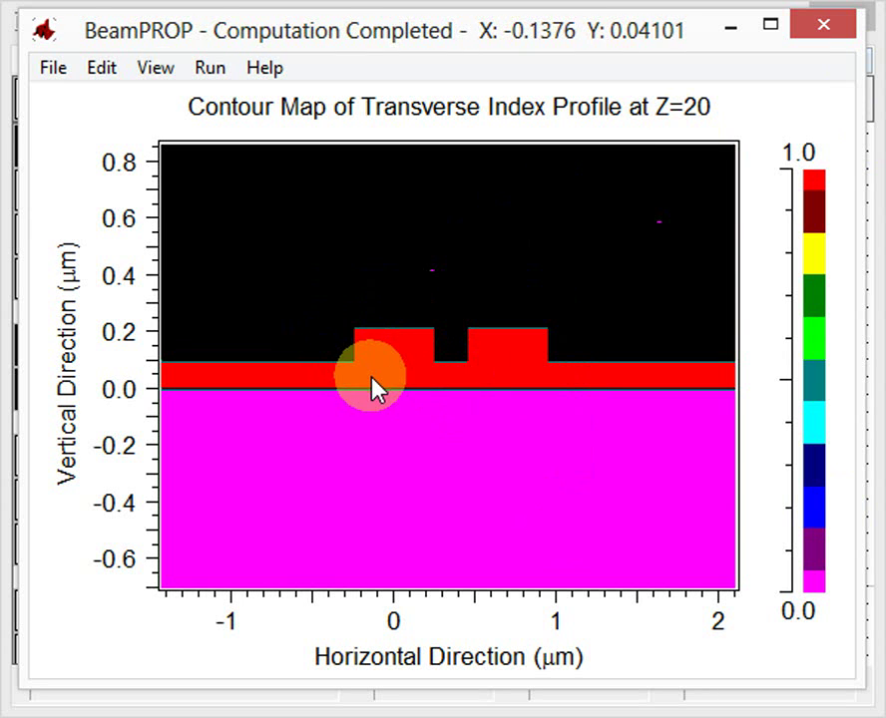
left_click(814, 38)
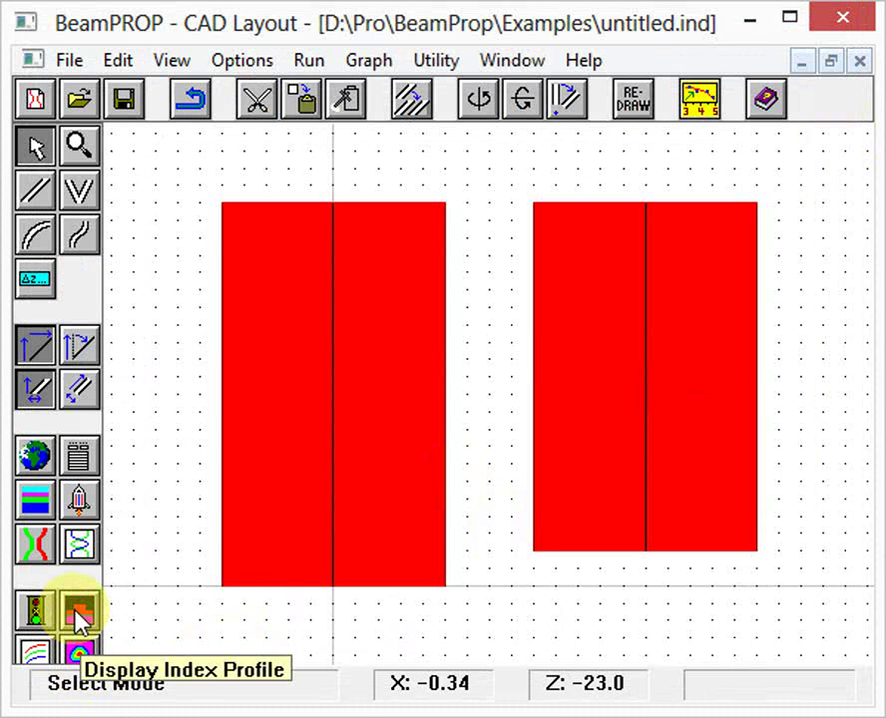
Step: Remove the slab from the rib/ridge structure by changing the slab height in the global settings
left_click(35, 456)
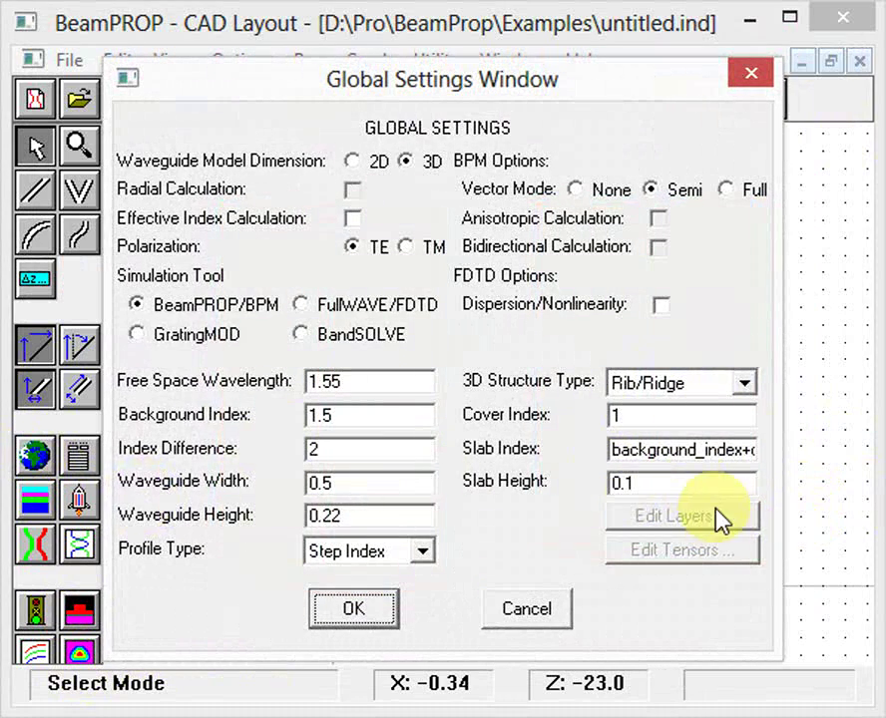
double_click(653, 485)
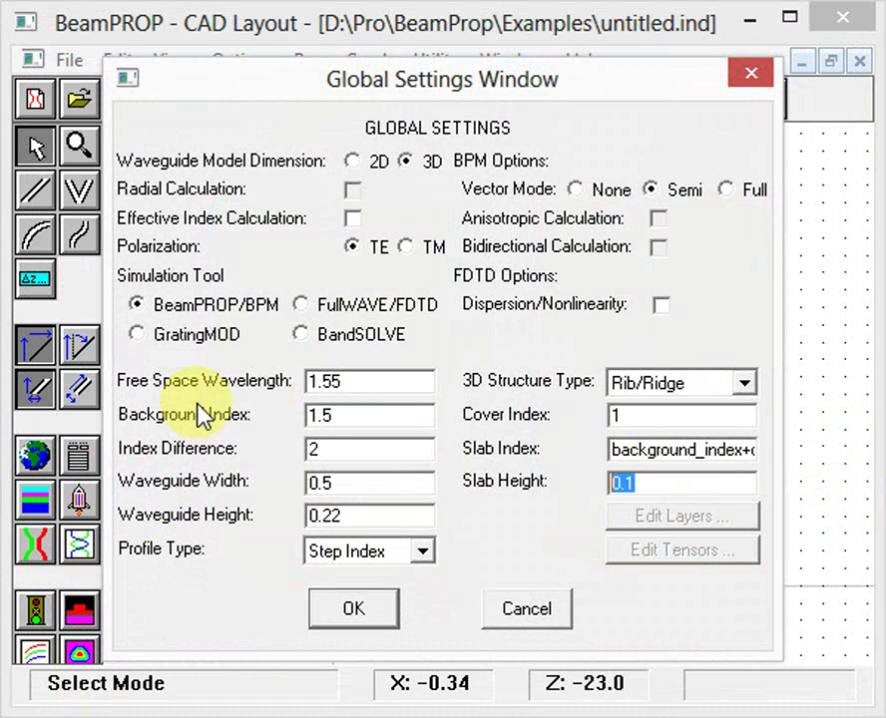
left_click(371, 619)
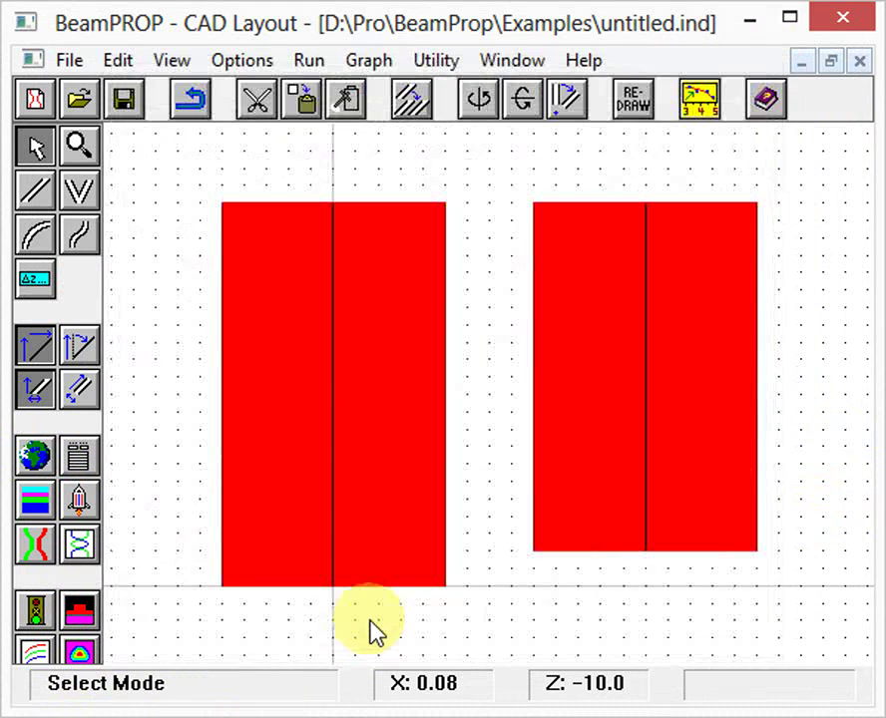
Step: Compute the transverse index profile at Z = 20 for the structure without a slab and close the result window
left_click(86, 620)
left_click(722, 519)
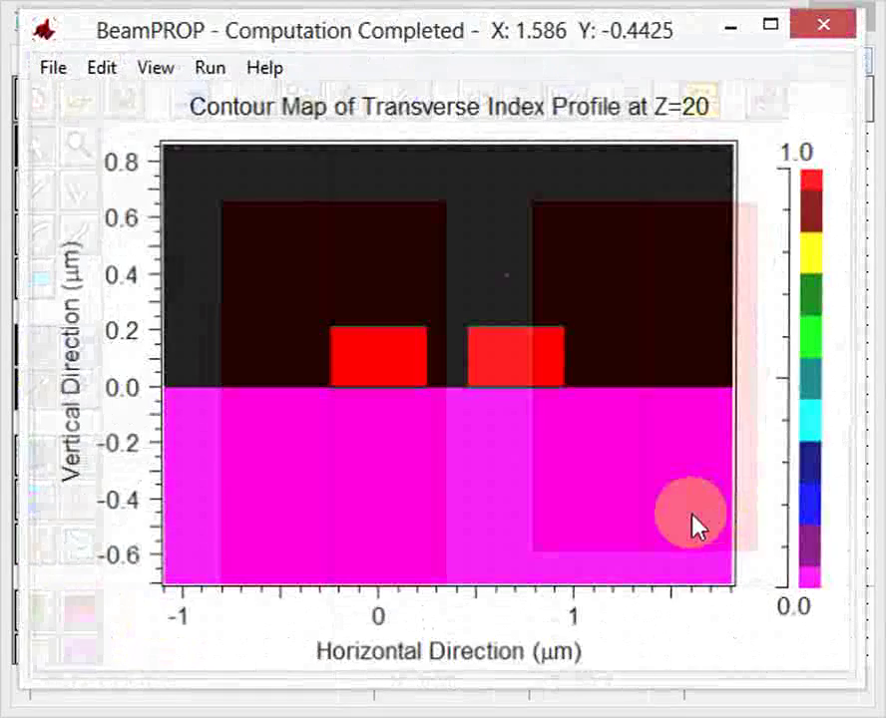
left_click(841, 30)
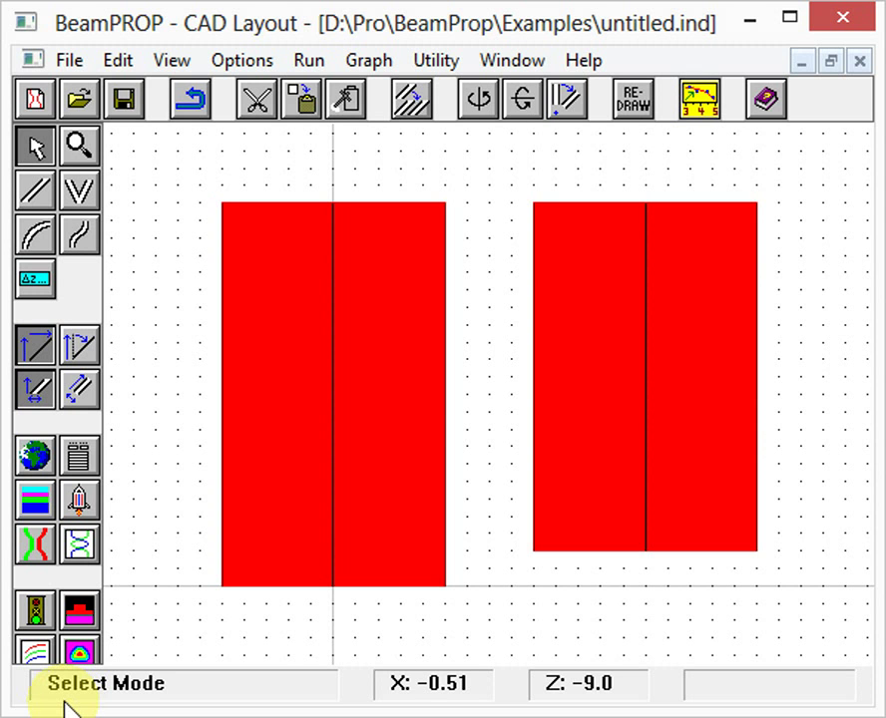
left_click(42, 499)
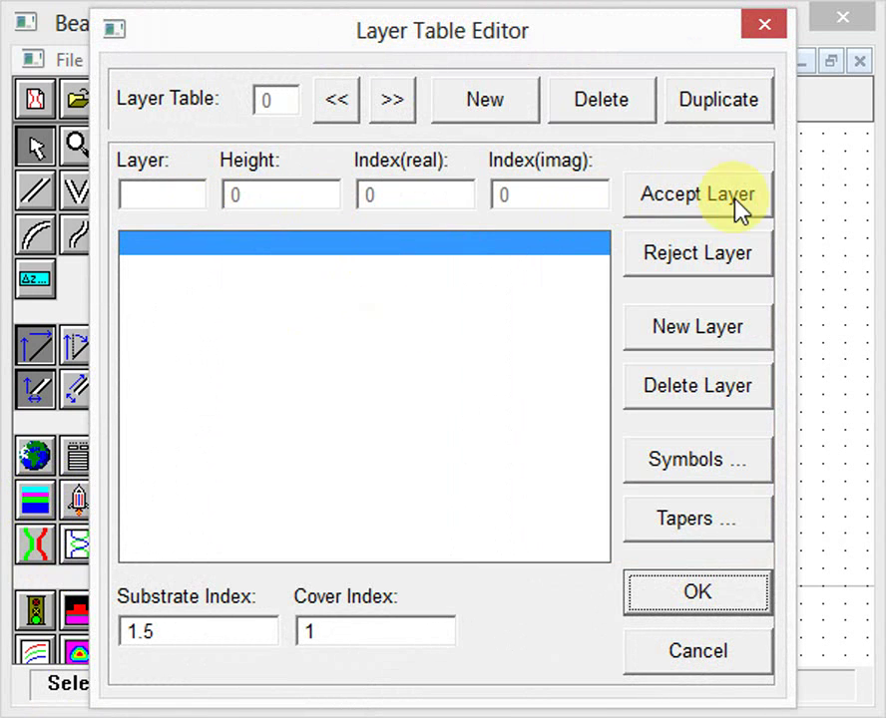
left_click(703, 335)
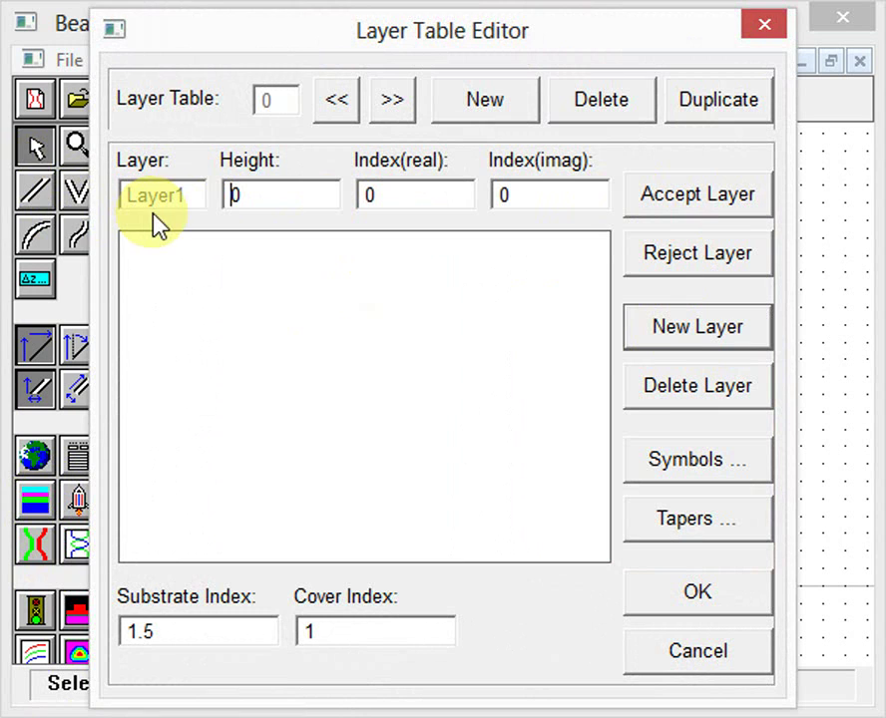
double_click(239, 193)
double_click(395, 192)
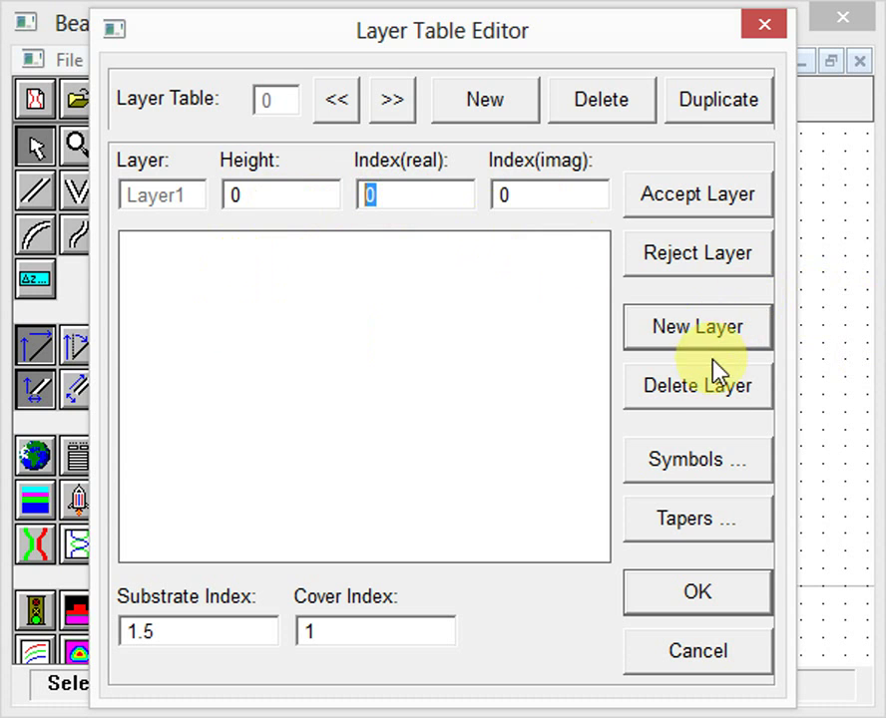
left_click(648, 335)
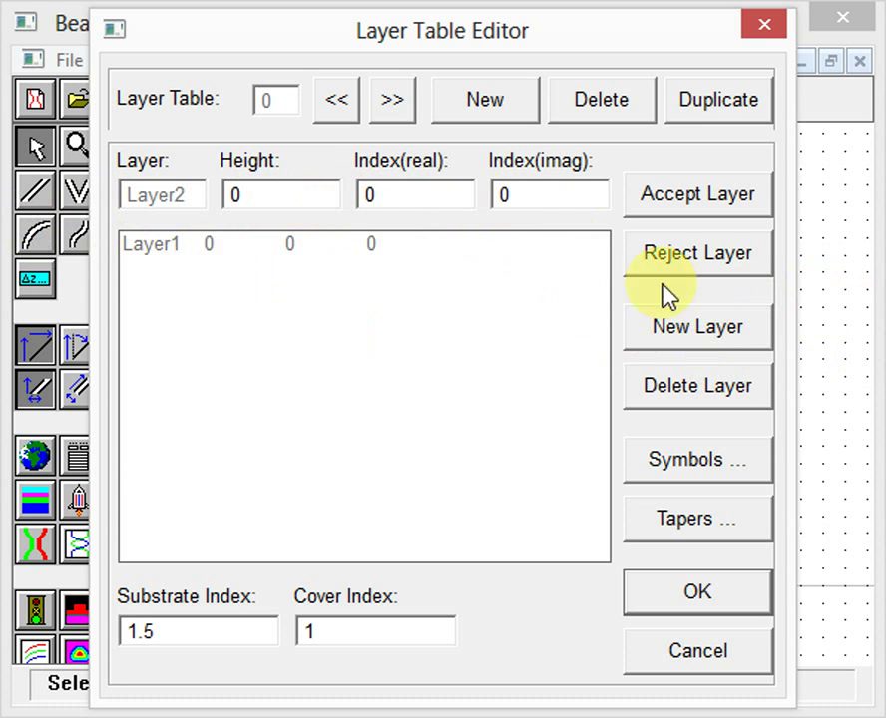
left_click(706, 668)
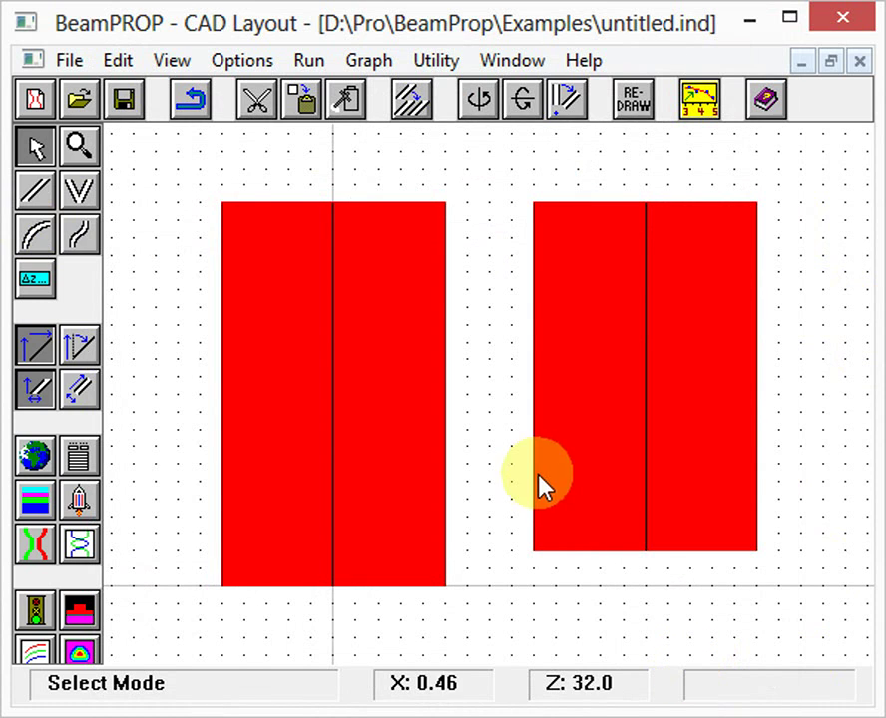
left_click(402, 393)
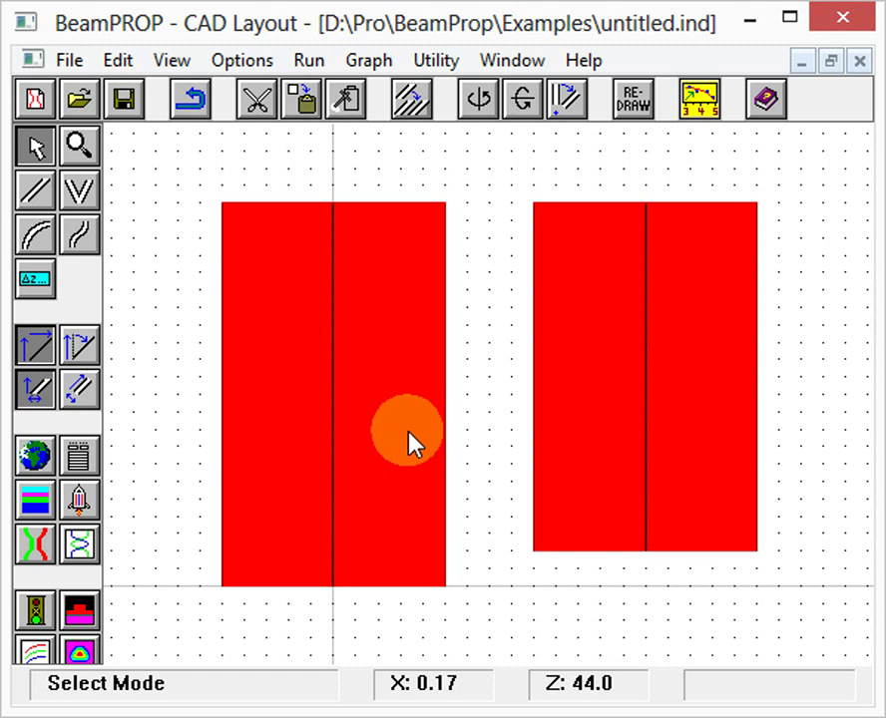
left_click(685, 488)
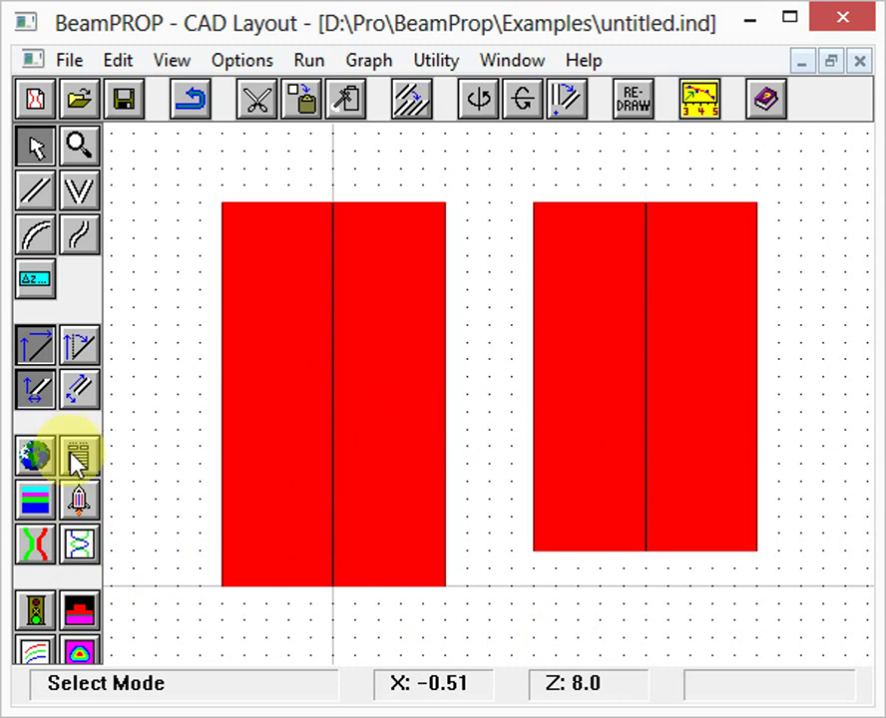
Step: Restore the default Z domain minimum and maximum in the simulation parameters and review the launch settings without changing them
left_click(33, 612)
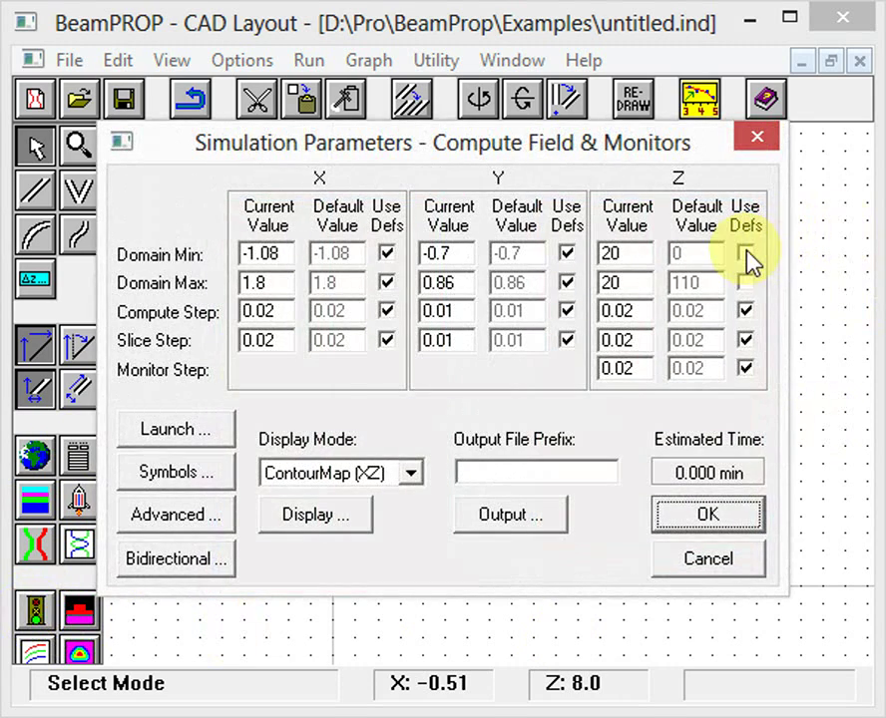
left_click(746, 255)
left_click(744, 284)
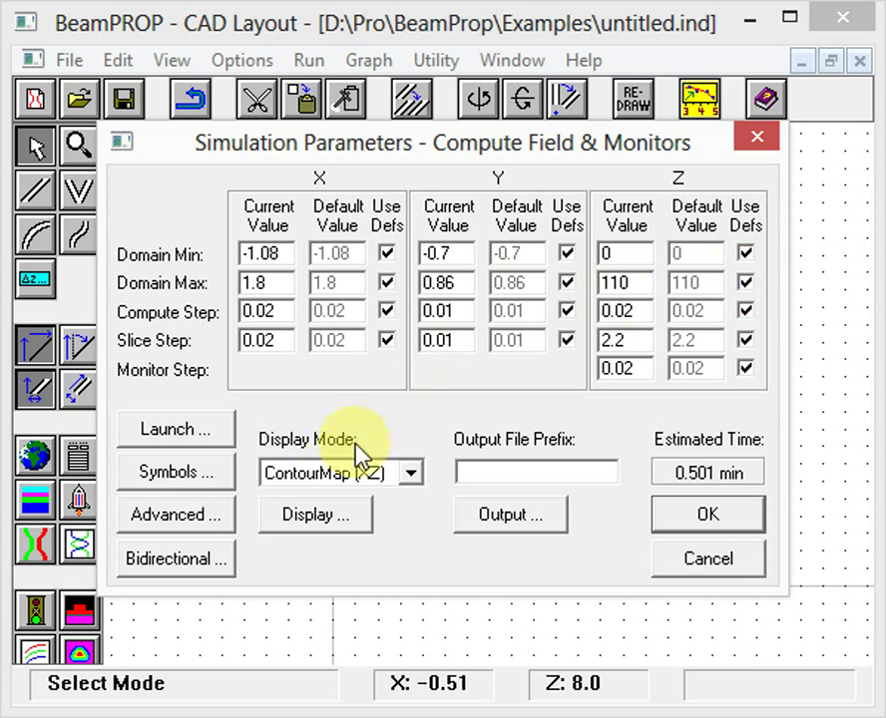
left_click(195, 430)
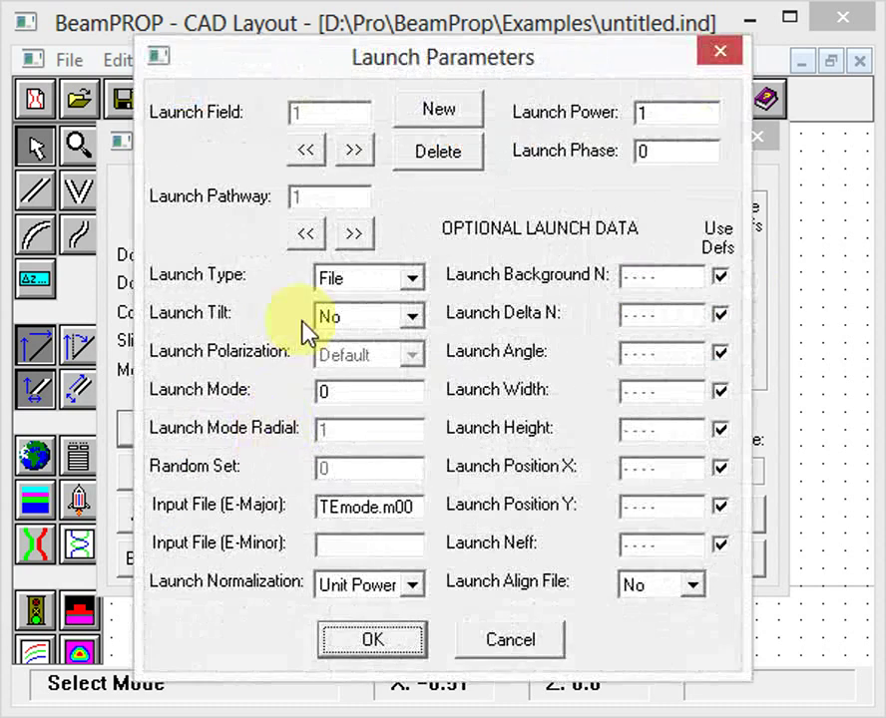
left_click(491, 640)
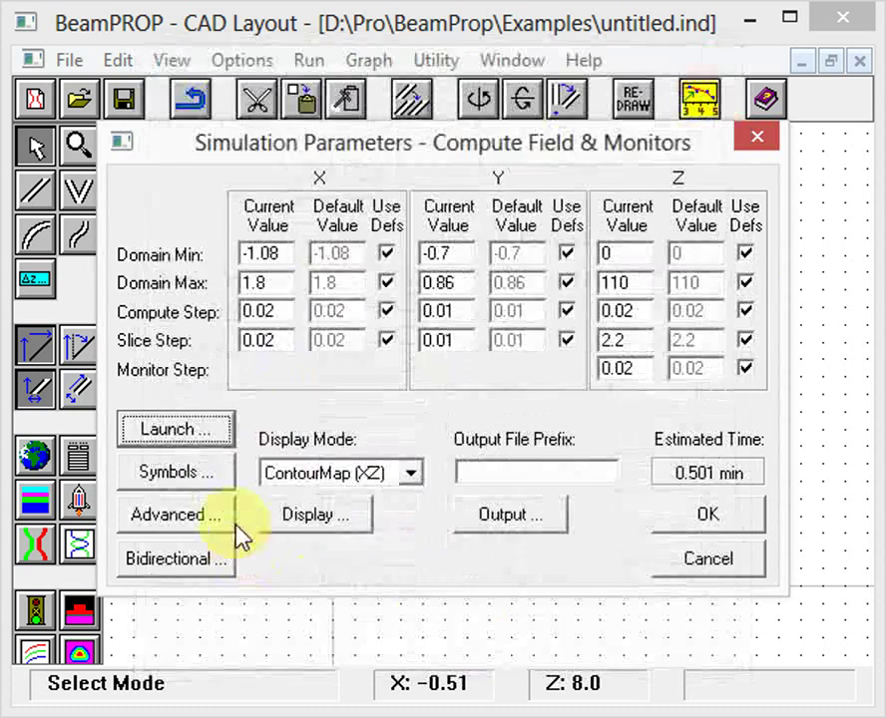
Step: Set the expression of the symbol g to 0.3 in the symbol table of the simulation parameters
left_click(195, 477)
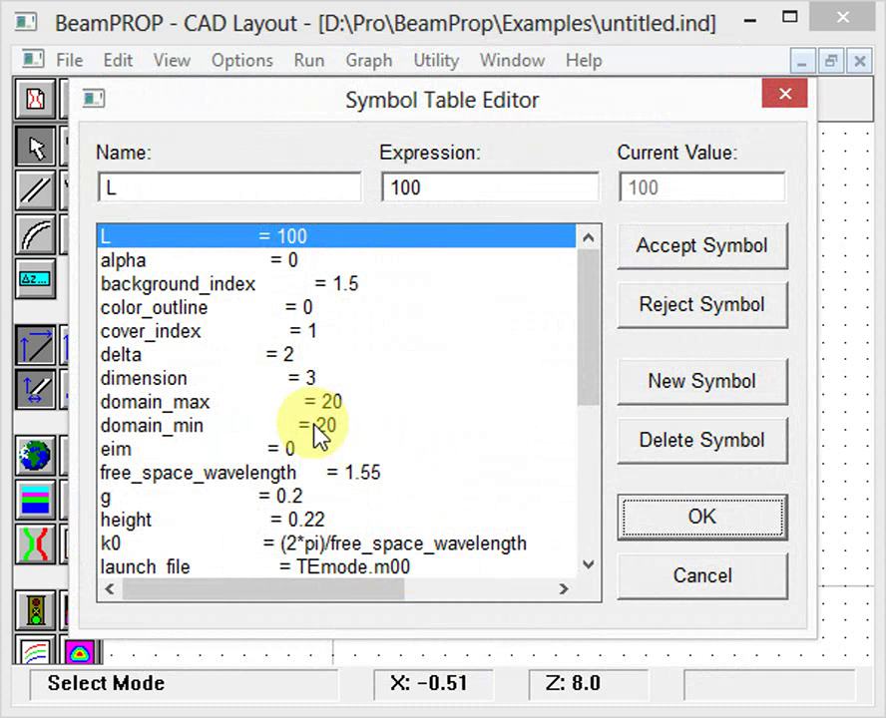
left_click(261, 496)
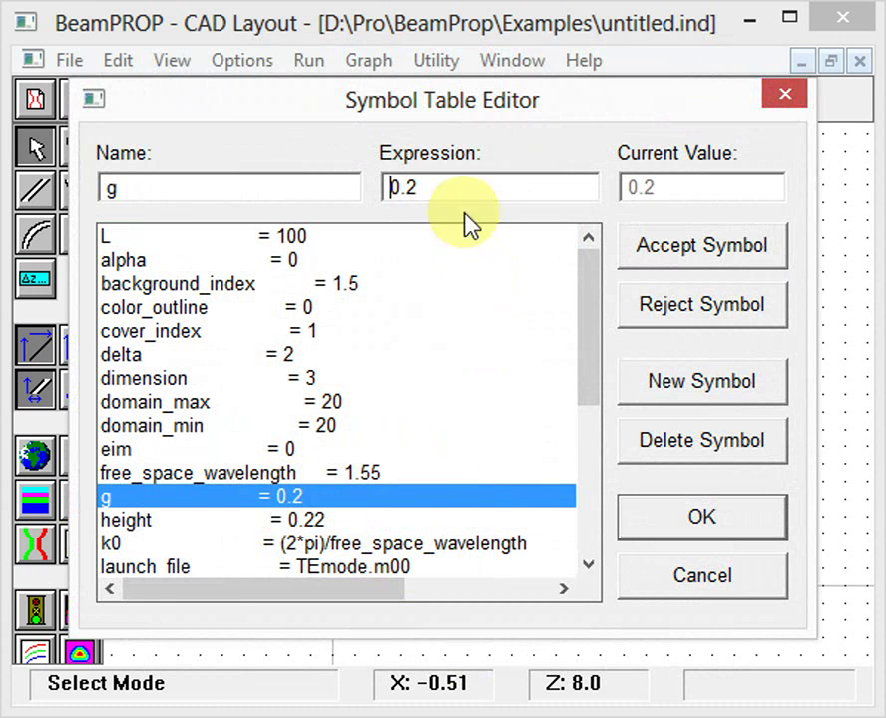
left_click(427, 191)
type("3")
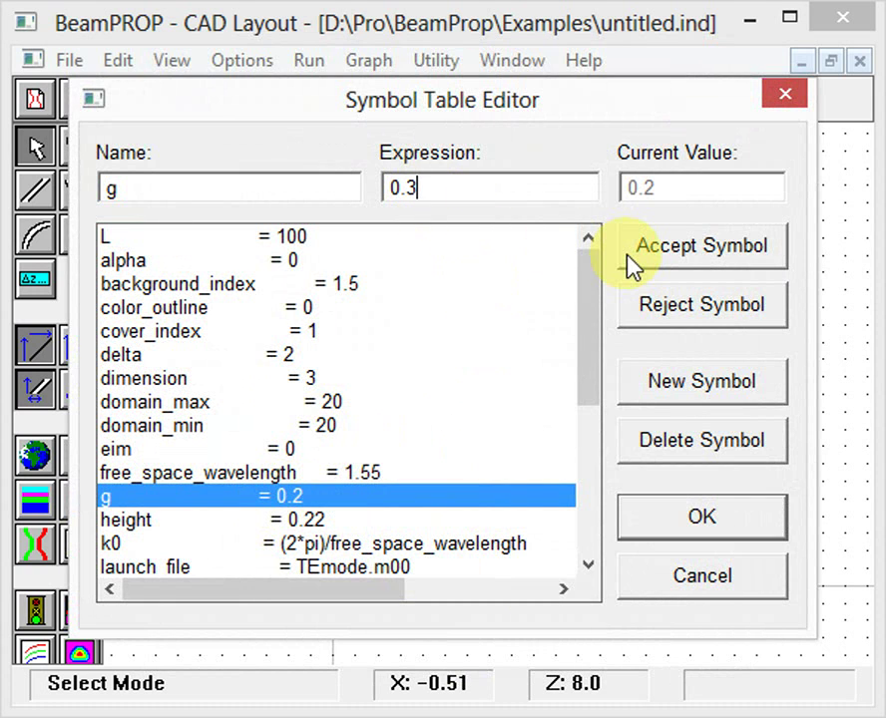
left_click(735, 536)
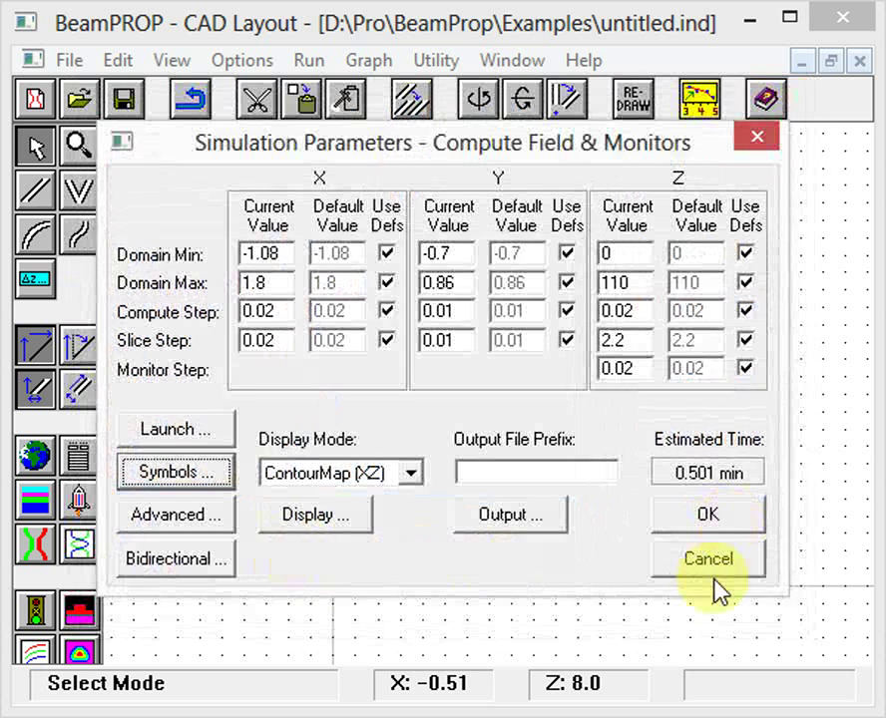
Step: Run the field and monitor simulation with the XZ contour map display and close the result window
left_click(710, 520)
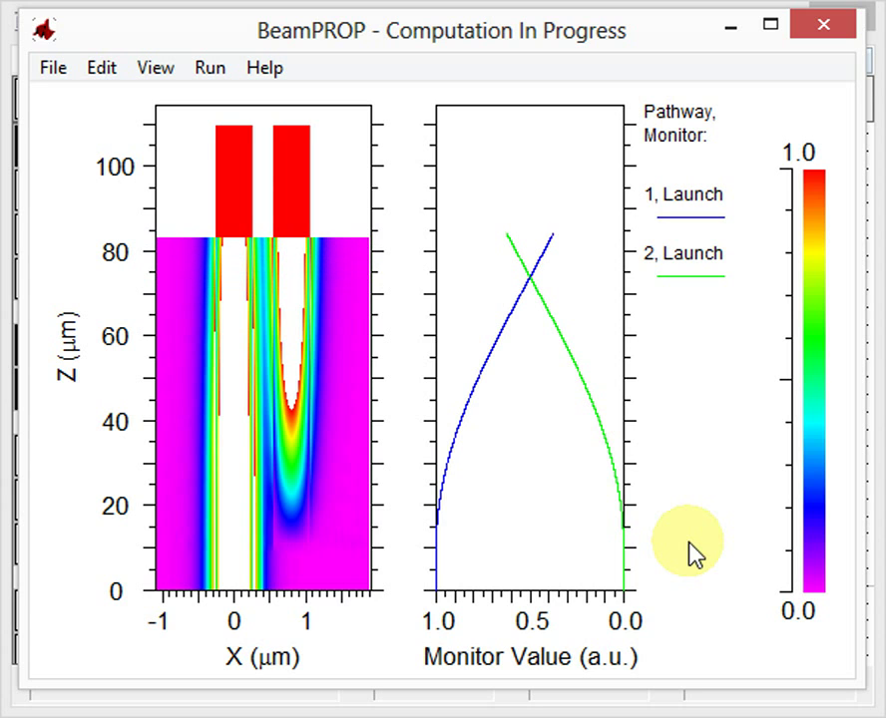
left_click(297, 568)
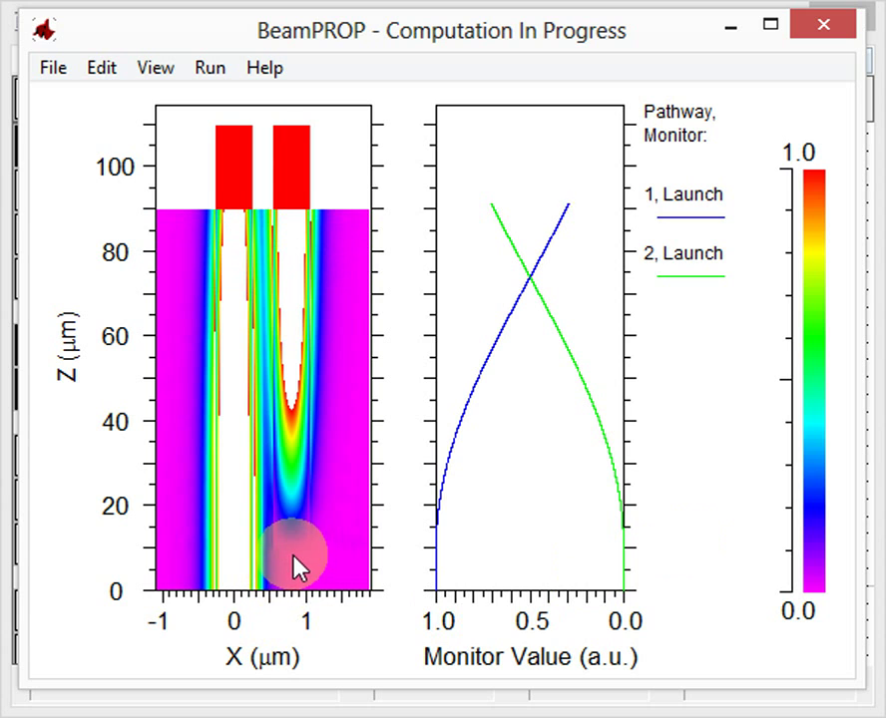
left_click(355, 589)
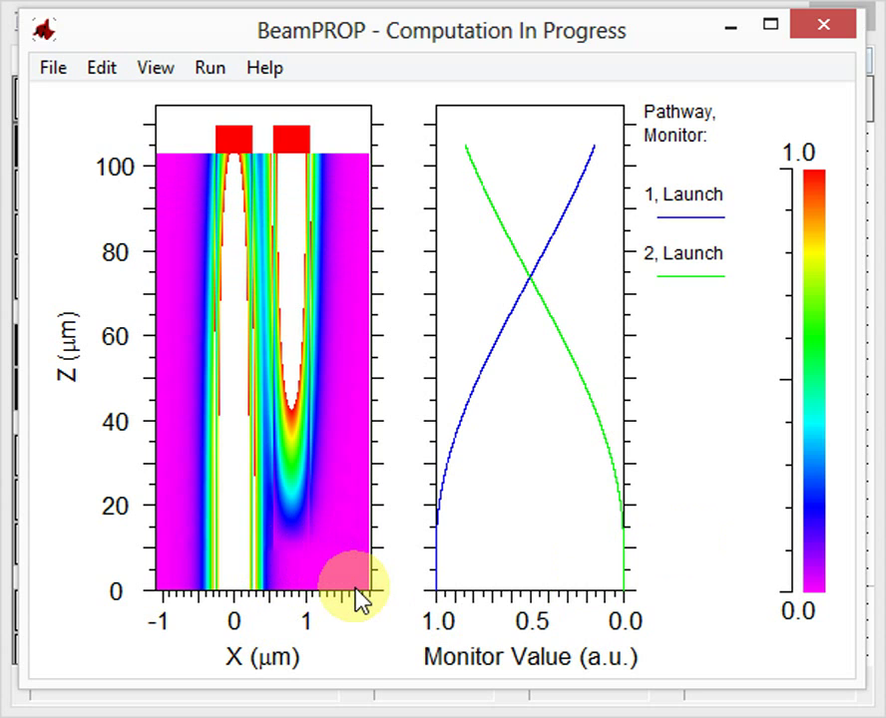
left_click(355, 589)
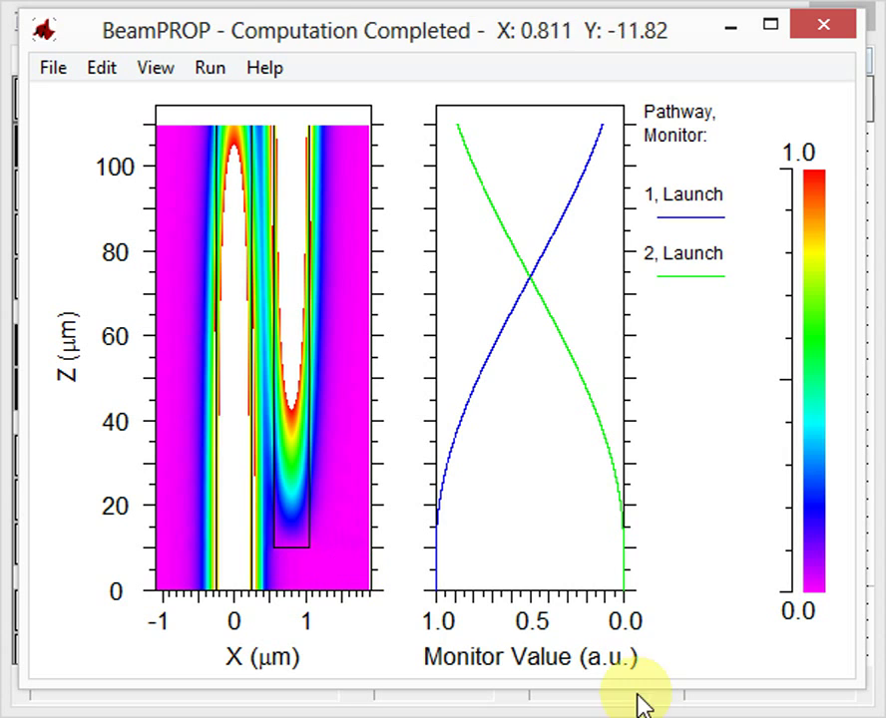
left_click(804, 28)
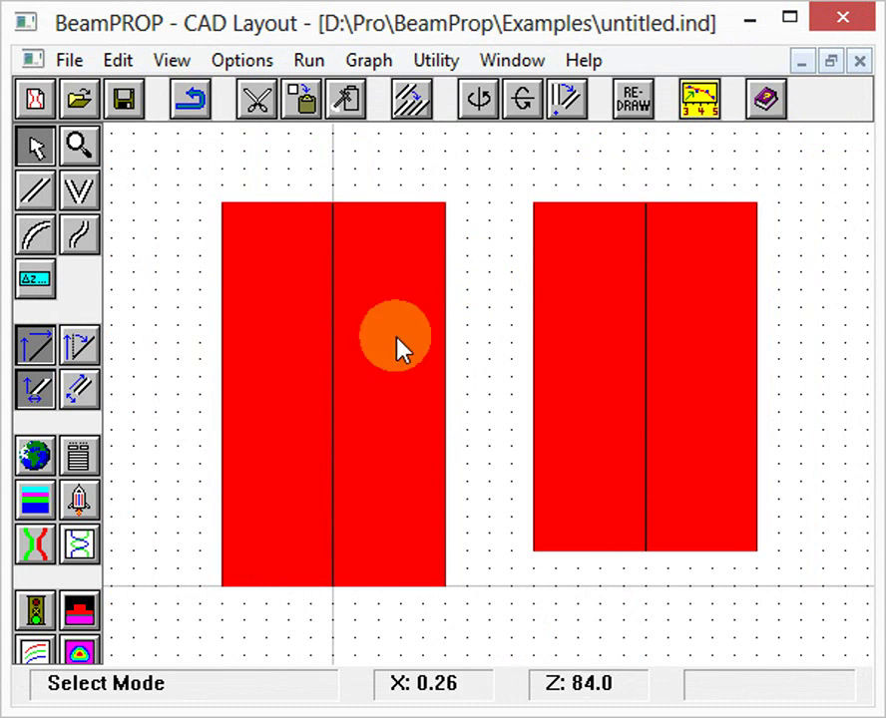
Step: Set the launch type to Computed Mode in the launch parameters and start the field and monitor simulation
left_click(45, 618)
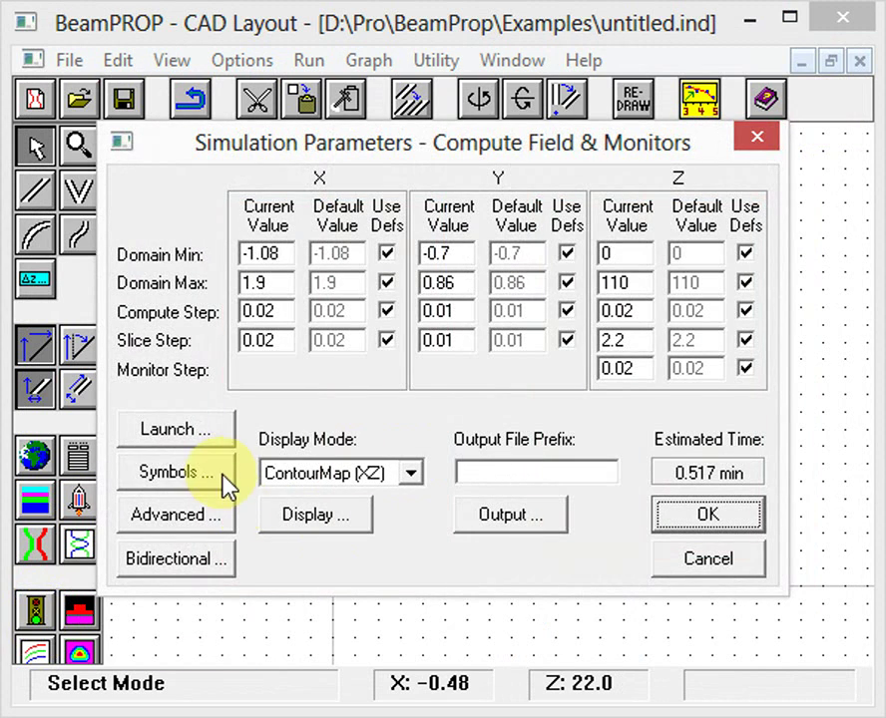
left_click(222, 434)
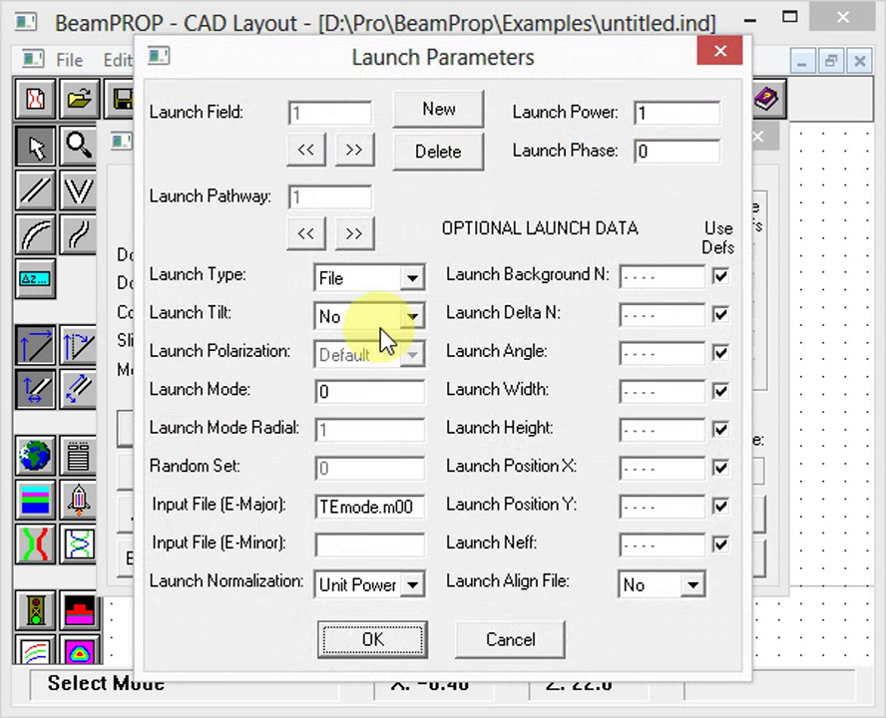
left_click(371, 279)
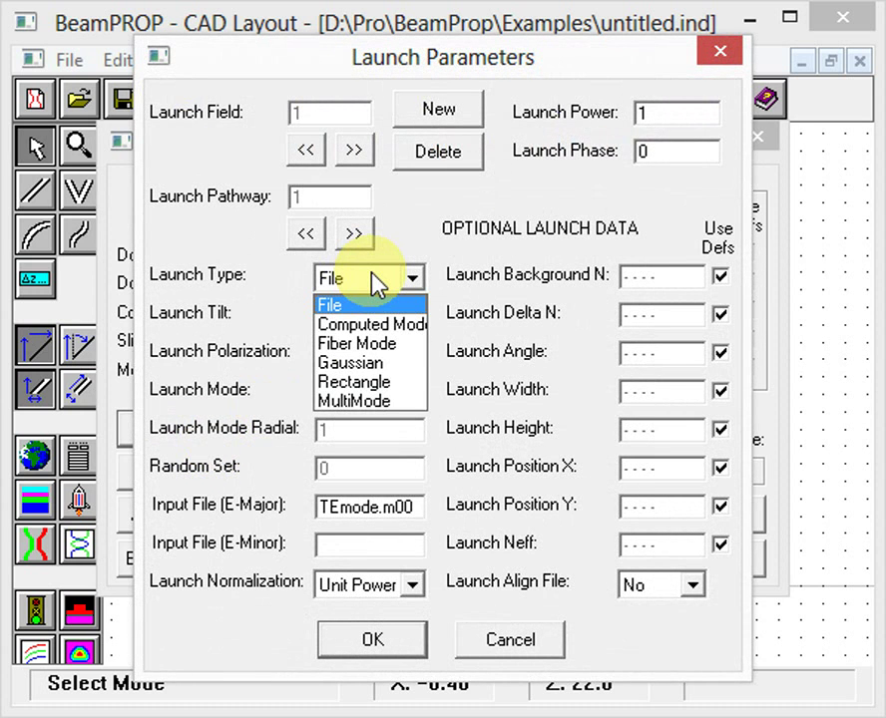
left_click(374, 323)
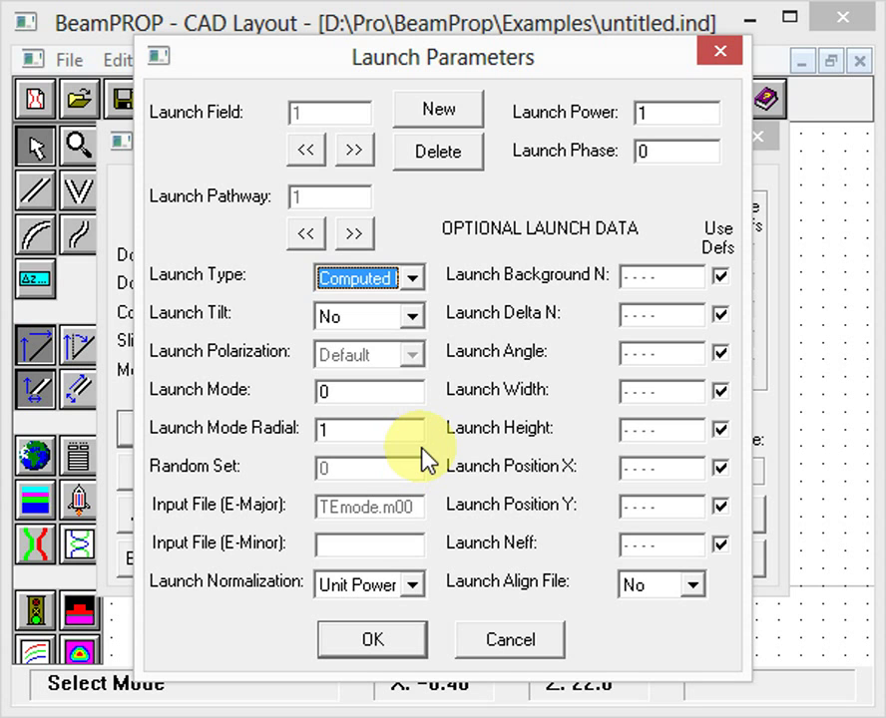
left_click(401, 639)
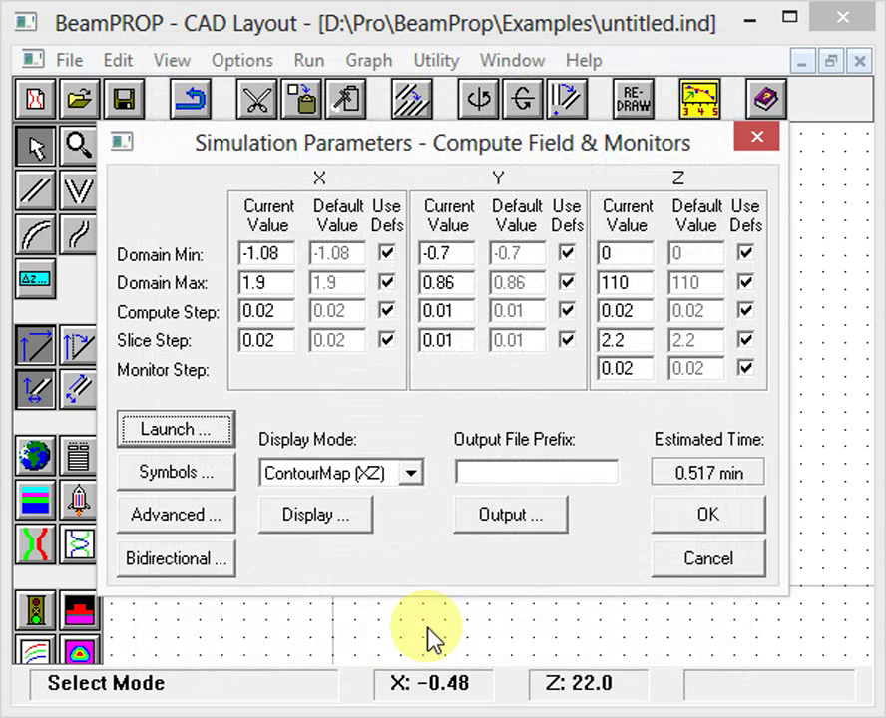
left_click(703, 515)
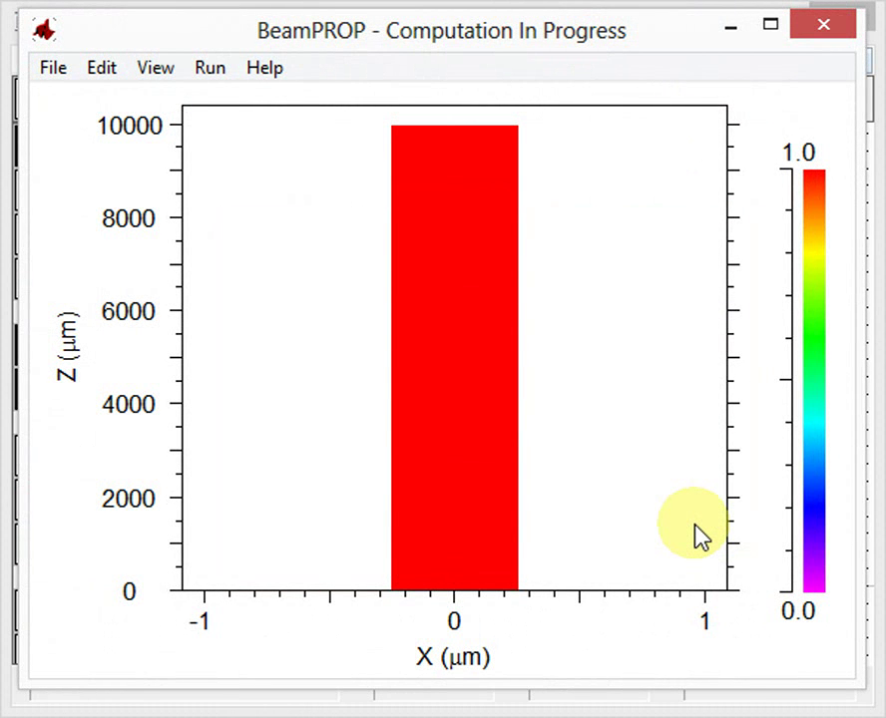